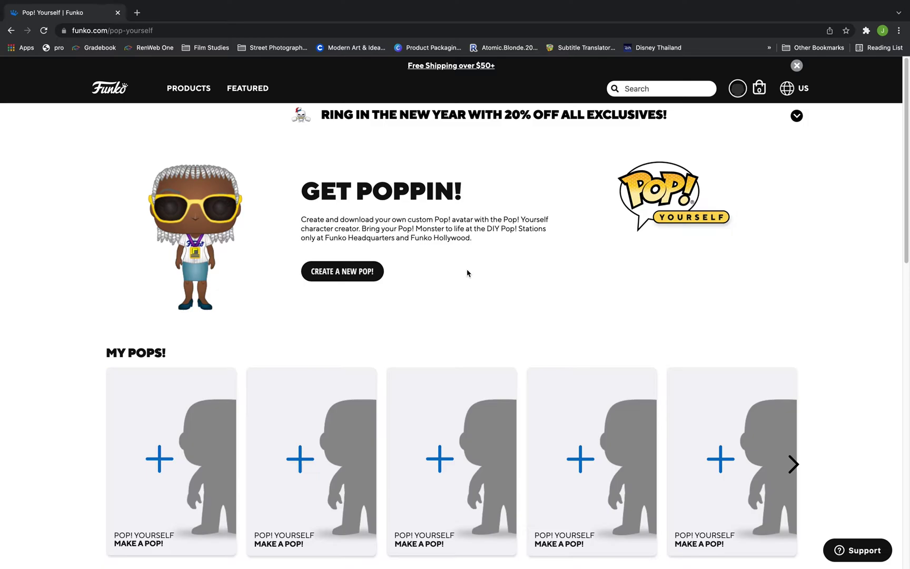
Create a new Pop! avatar using the fourth body type with the pale beige skin tone.
click(358, 273)
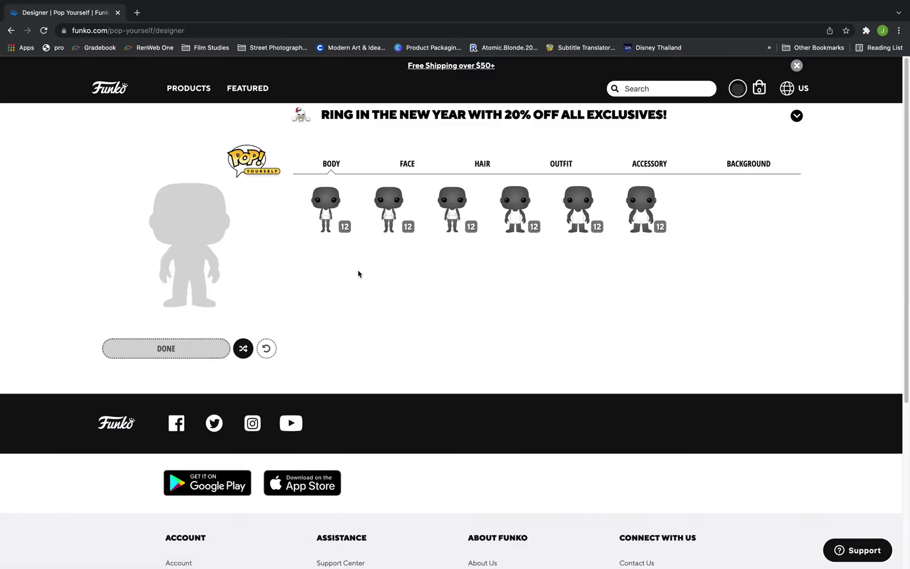
mouse_move(588, 219)
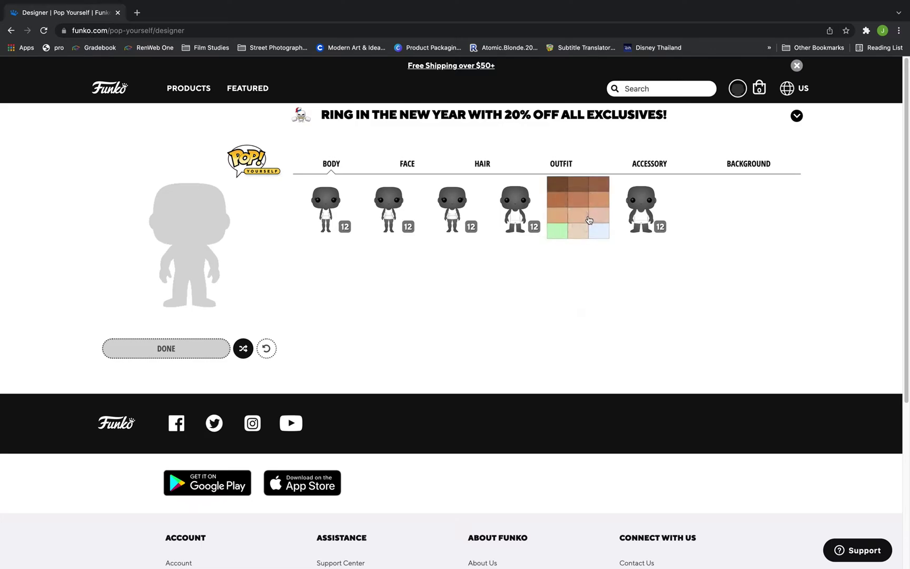
click(559, 235)
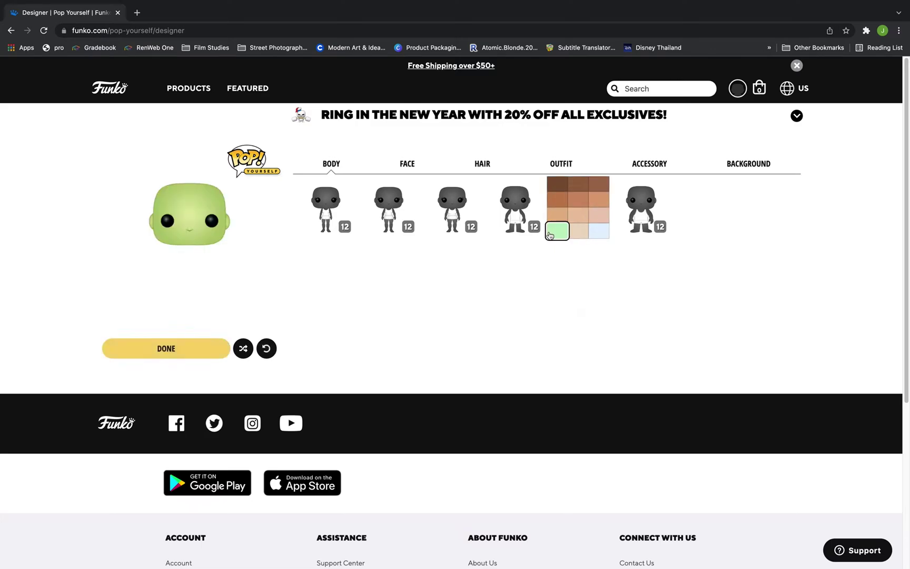
click(579, 234)
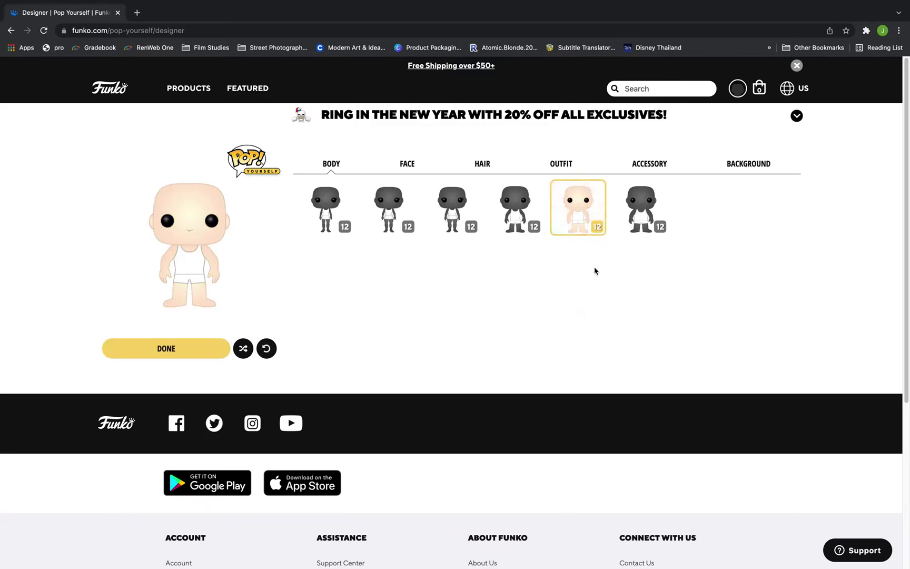
mouse_move(514, 208)
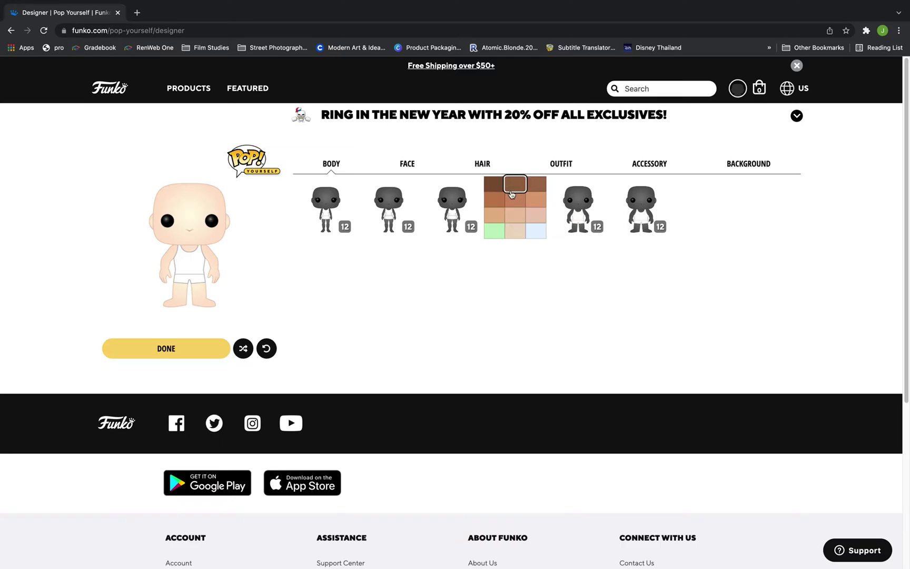
click(515, 231)
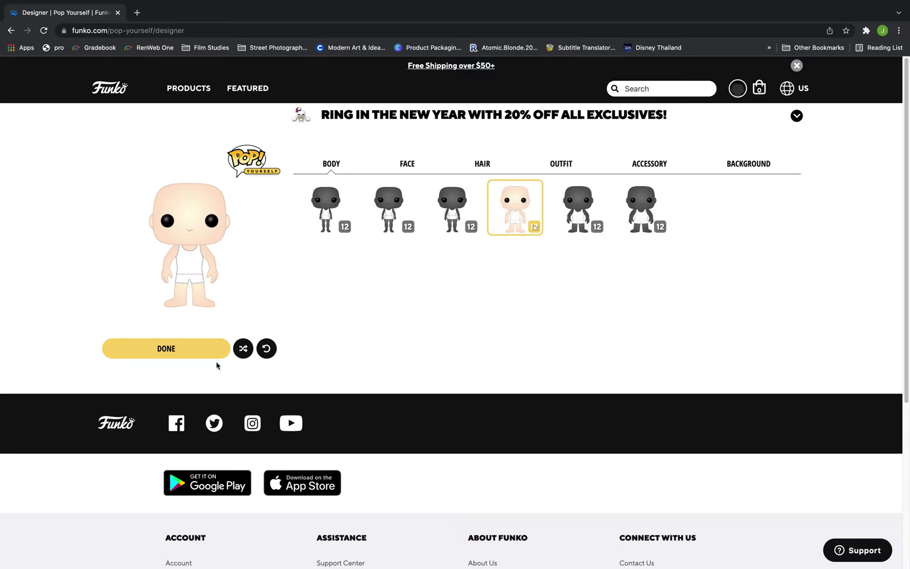
Finish the avatar design and save it under the name Bald Person.
click(201, 349)
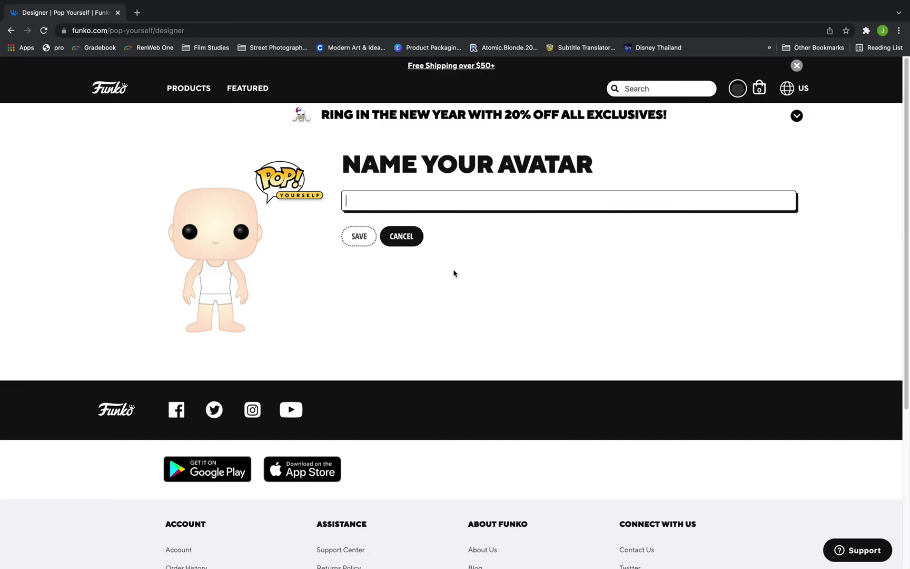
text(Bald)
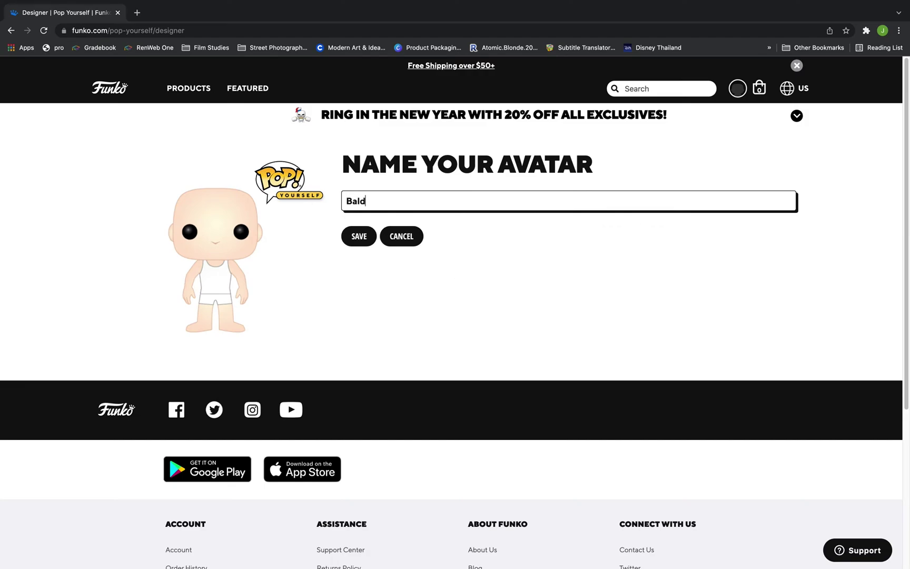
text( Person)
click(350, 237)
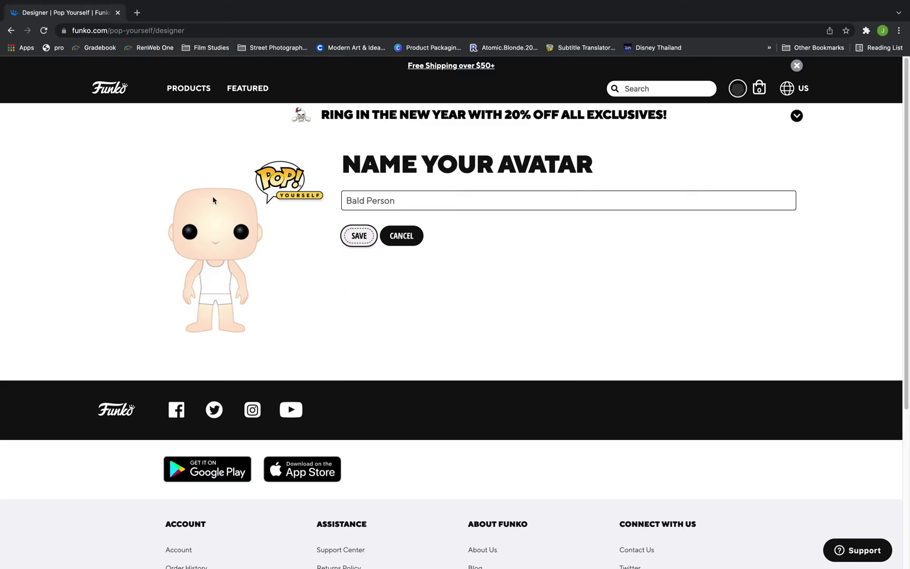
Download the Bald Person avatar as an image and reveal the downloaded PNG in Finder.
click(547, 272)
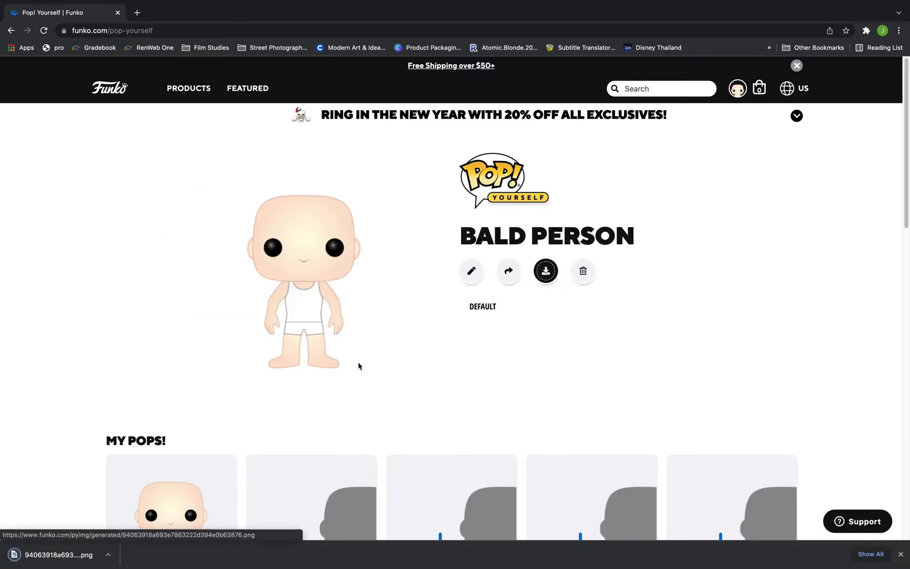
click(106, 554)
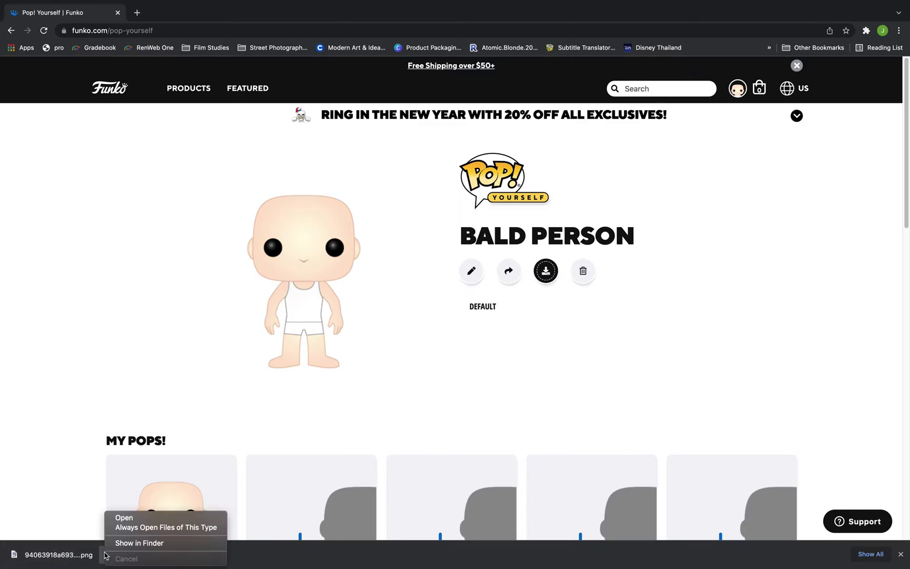
click(138, 544)
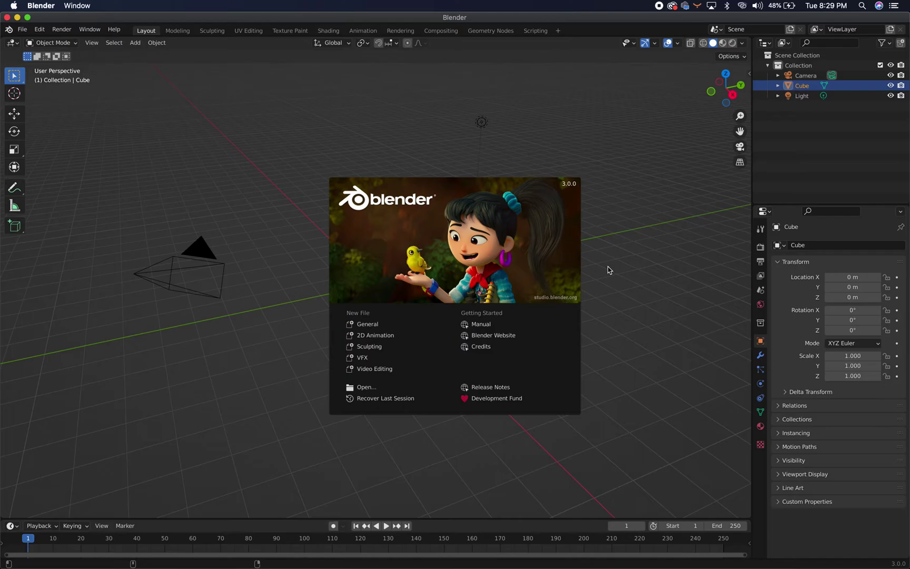
In Blender, dismiss the splash screen and delete the default light and camera, keeping the cube.
click(616, 272)
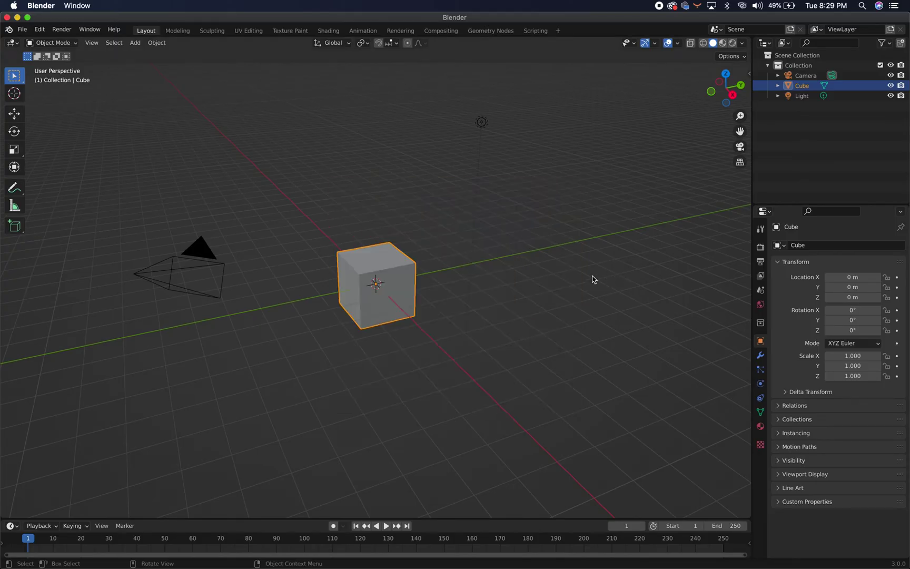
drag(455, 104, 529, 172)
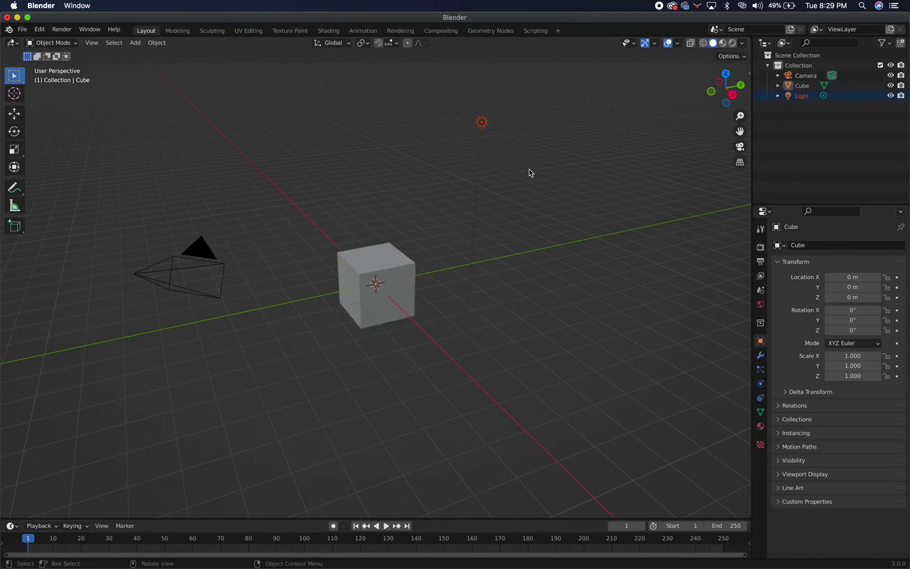
key(x)
click(532, 170)
drag(109, 219, 288, 331)
key(x)
click(288, 331)
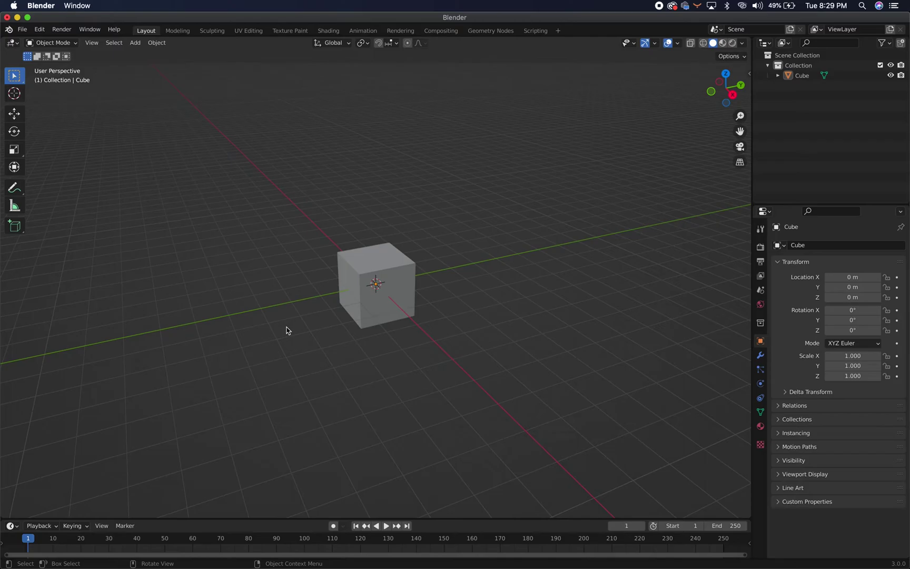
Switch to the front view and add FunkoReference.png from the Desktop as a reference image.
key(grave)
click(241, 298)
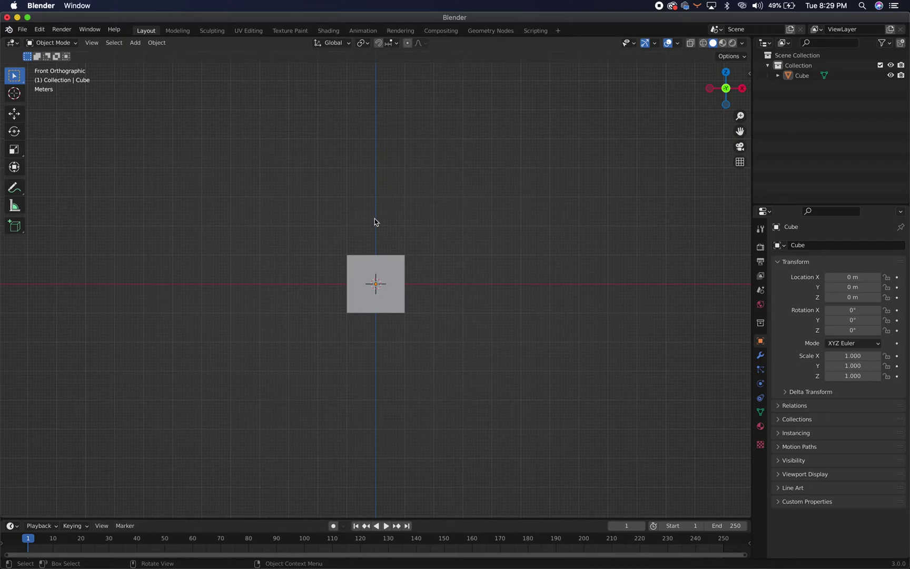
key(shift+a)
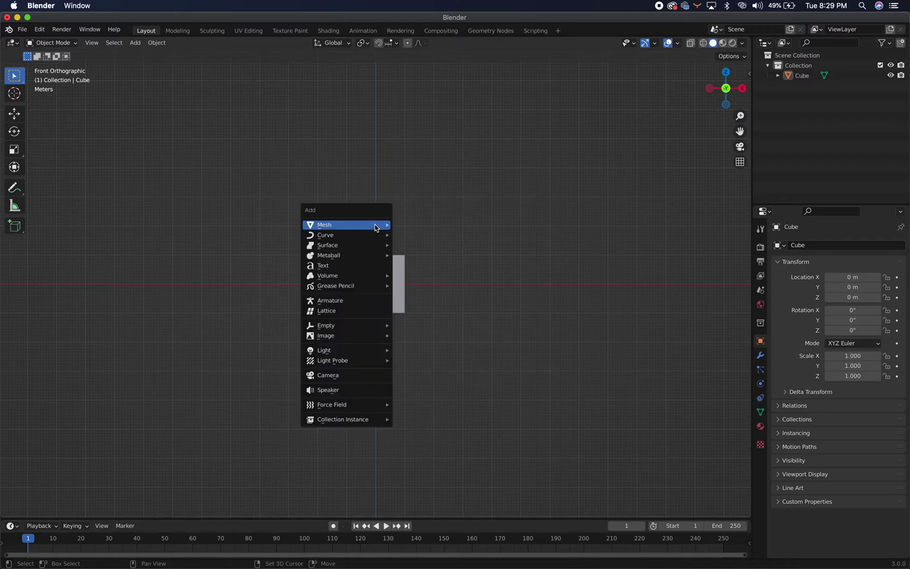
mouse_move(359, 337)
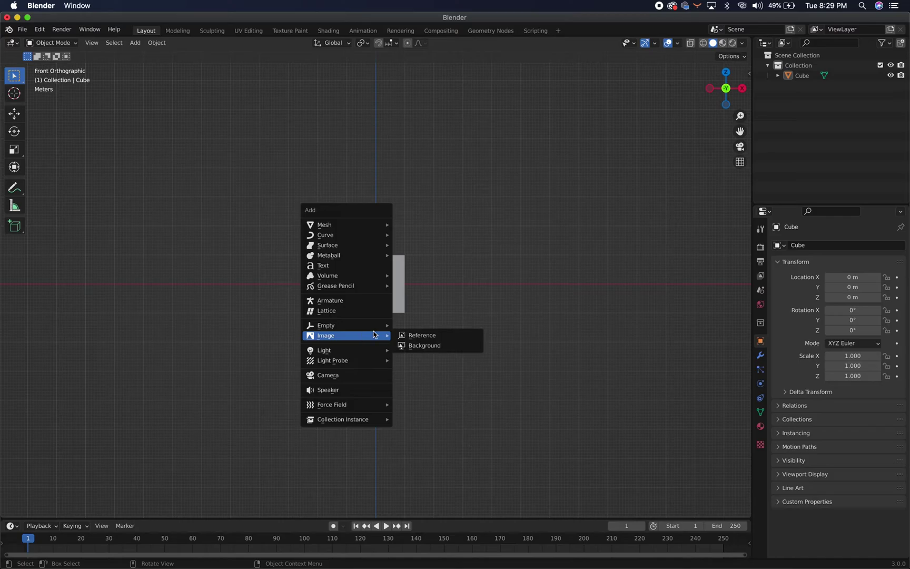
click(429, 335)
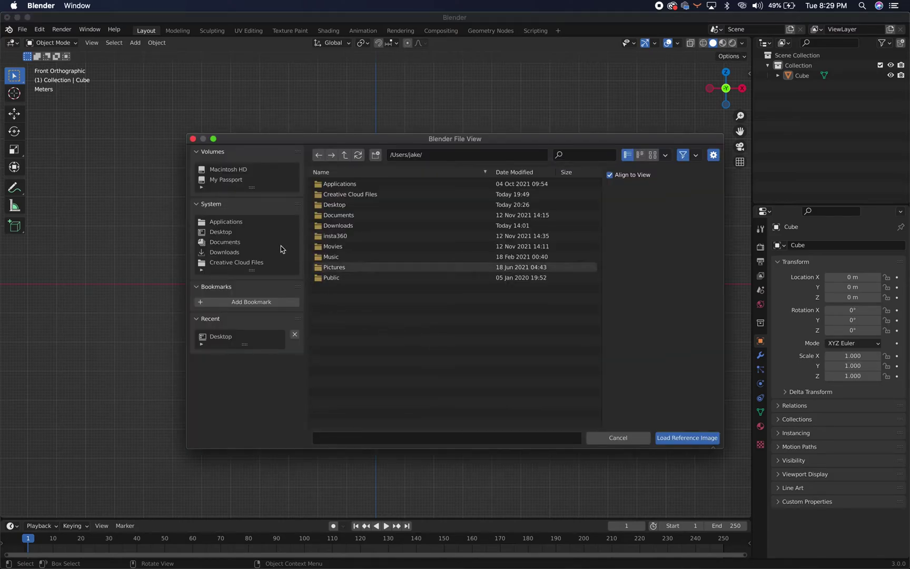
click(232, 234)
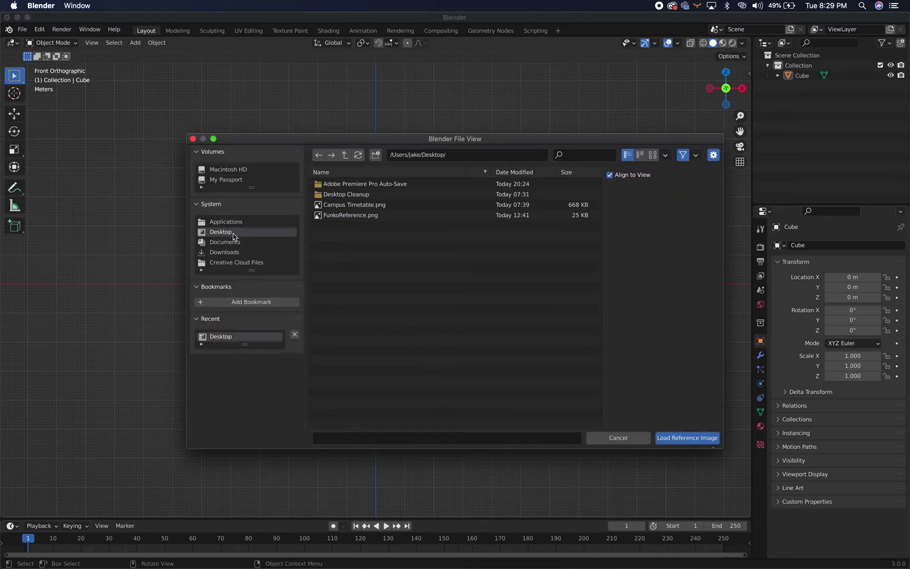
click(370, 216)
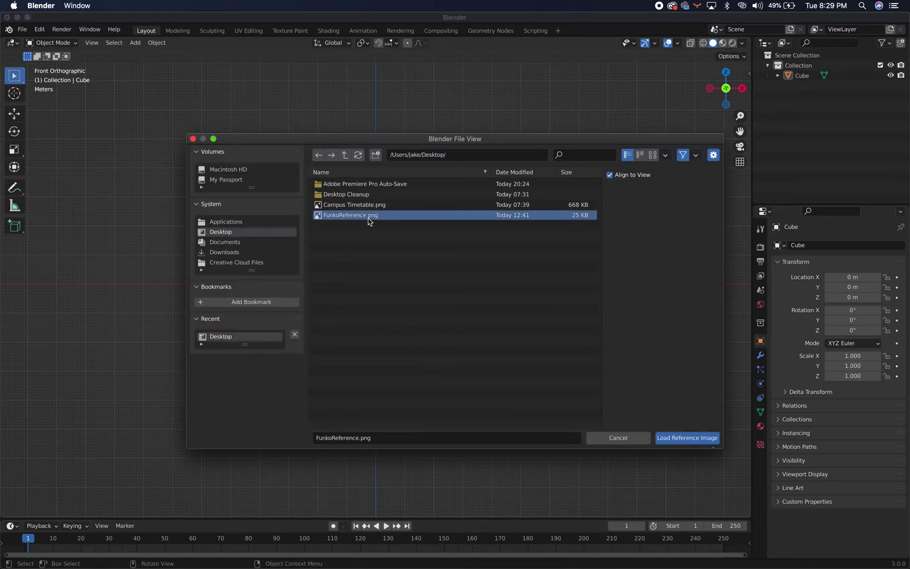
click(688, 438)
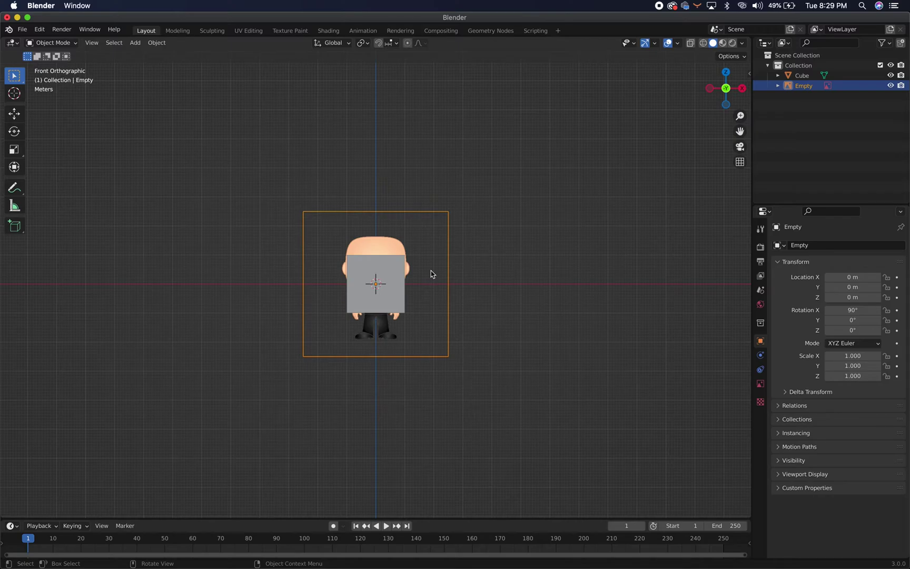
Move the reference image up along Z by about 2.52 m so its lower edge sits on the X axis.
key(g)
key(z)
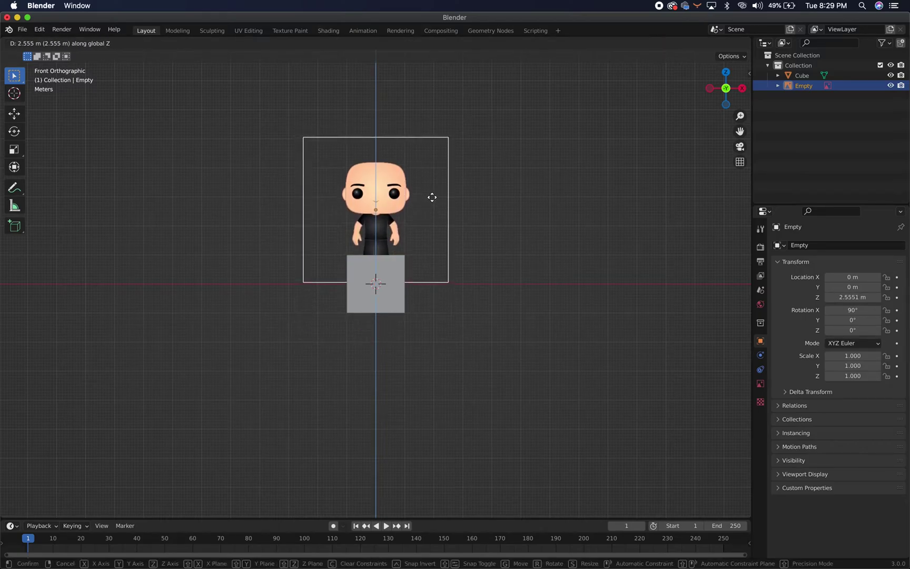
click(431, 198)
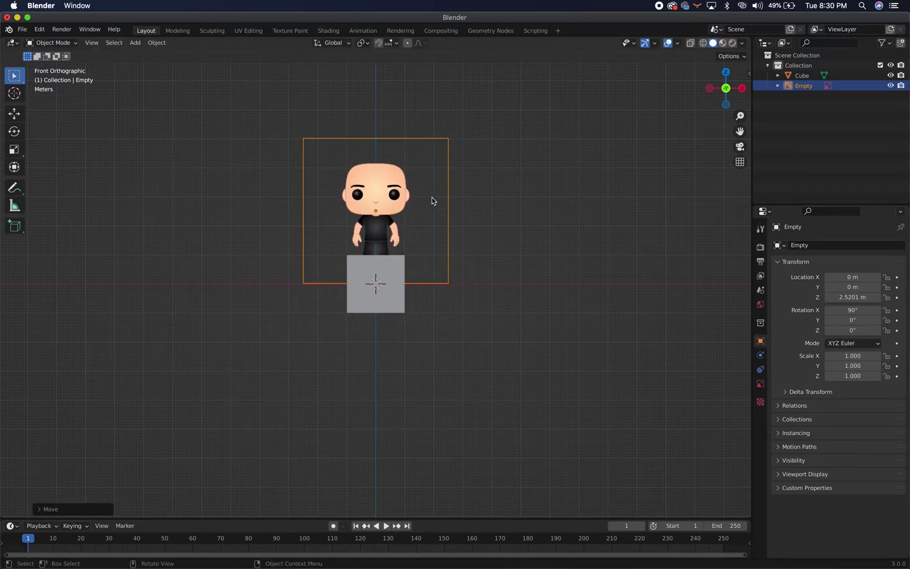
Move the cube up along Z by about 3.24 m so it covers the head in the reference image.
click(395, 272)
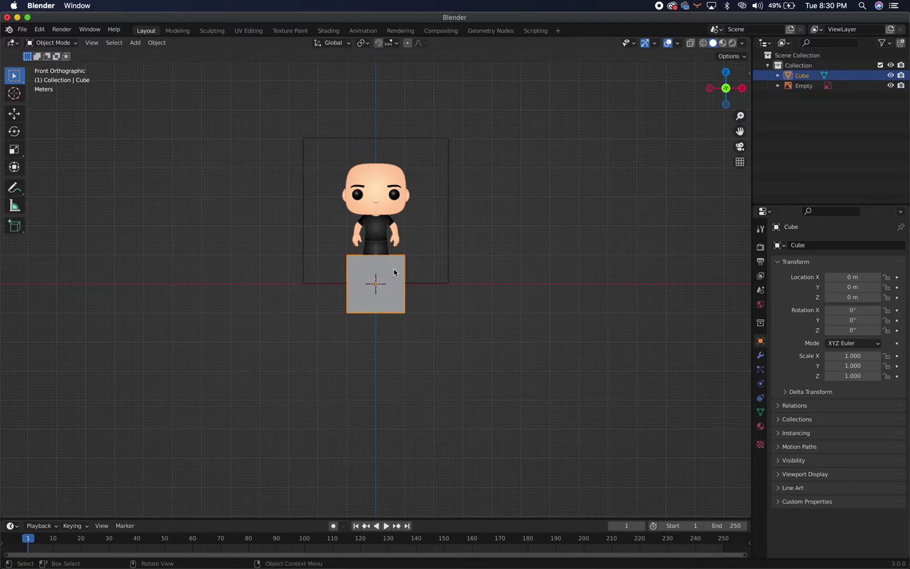
key(g)
key(z)
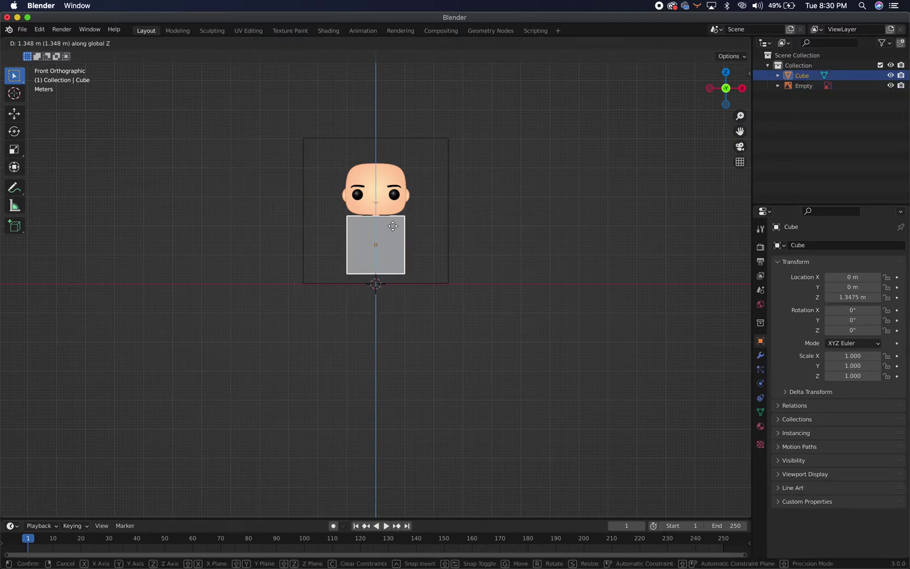
click(396, 176)
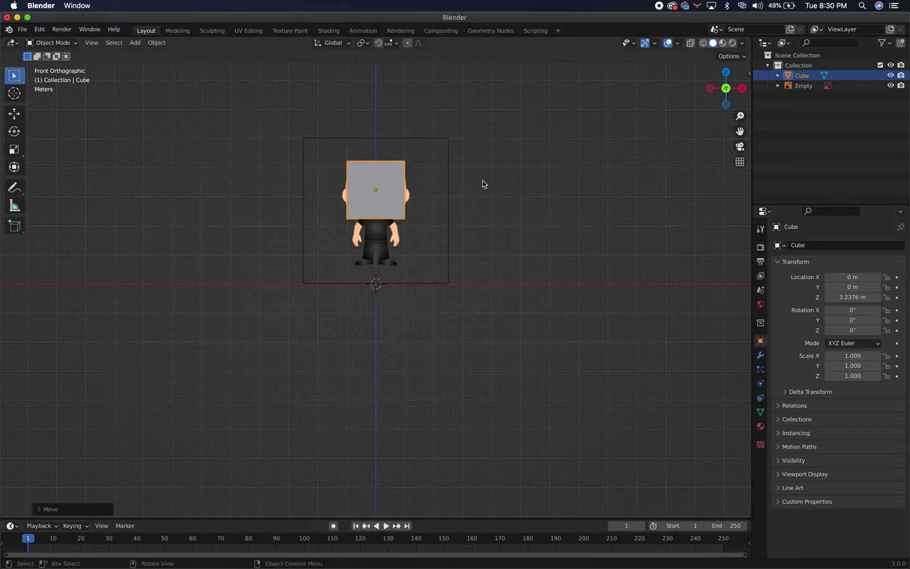
Enter Edit Mode on the cube and apply AutoMirror across the X axis with positive orientation.
key(Tab)
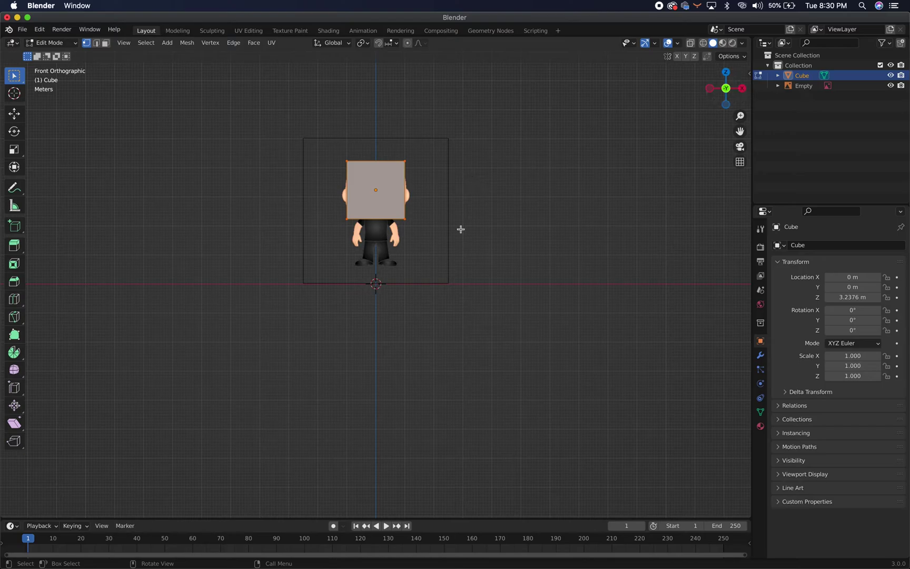
key(n)
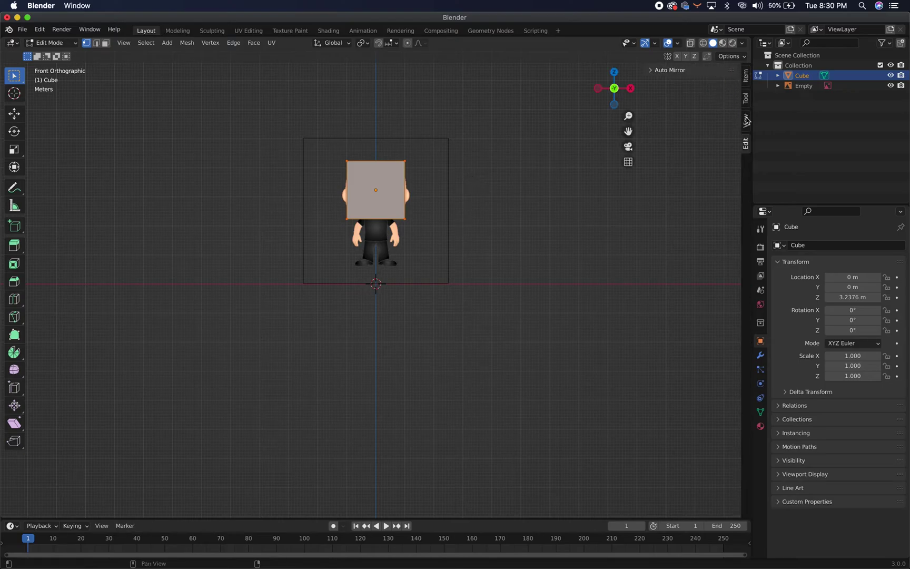
click(656, 72)
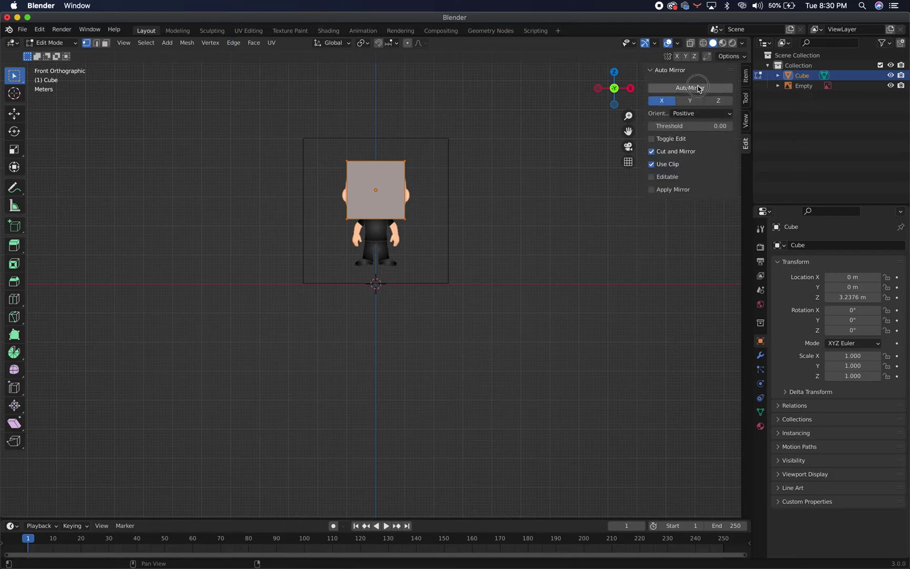
click(690, 87)
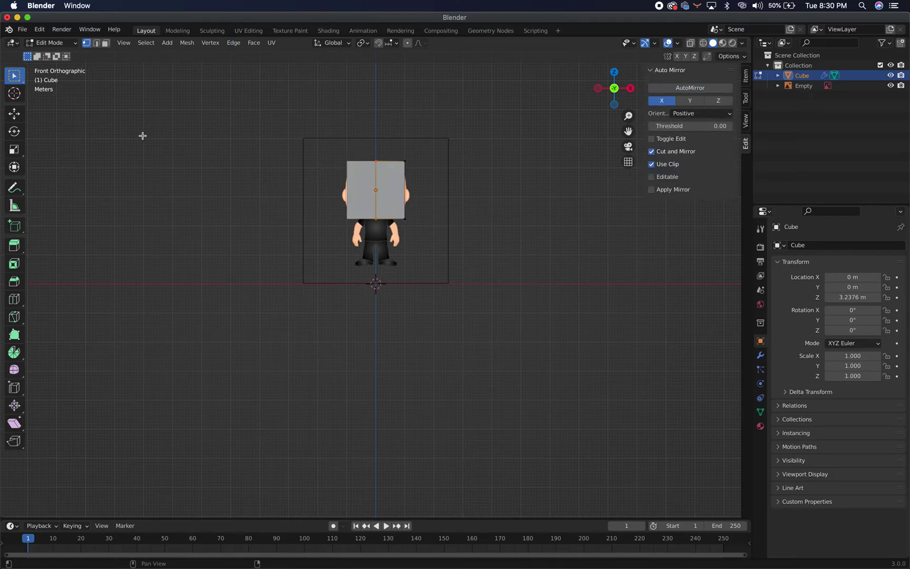
Open the add-on preferences and search the add-ons for "mirror".
click(11, 46)
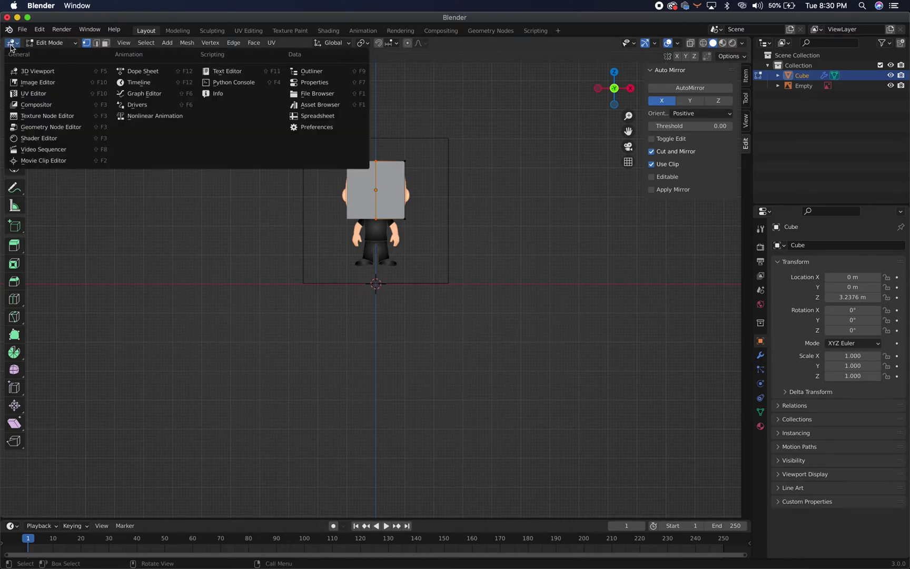
click(328, 131)
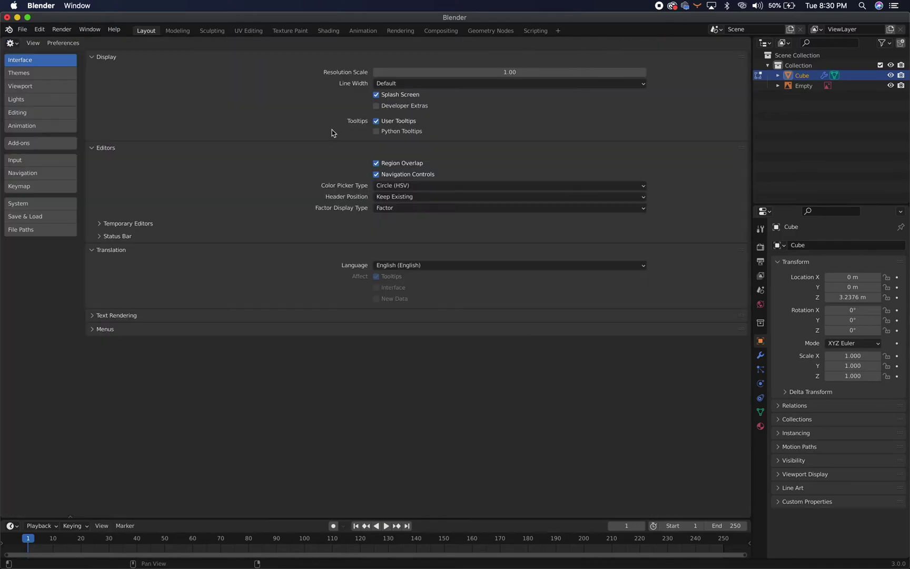
click(49, 143)
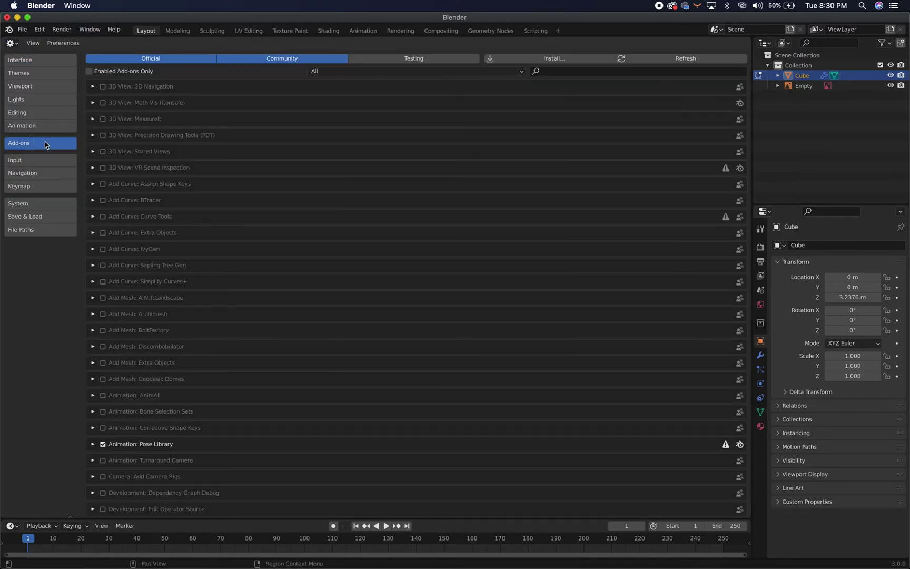
click(575, 72)
text(mirror)
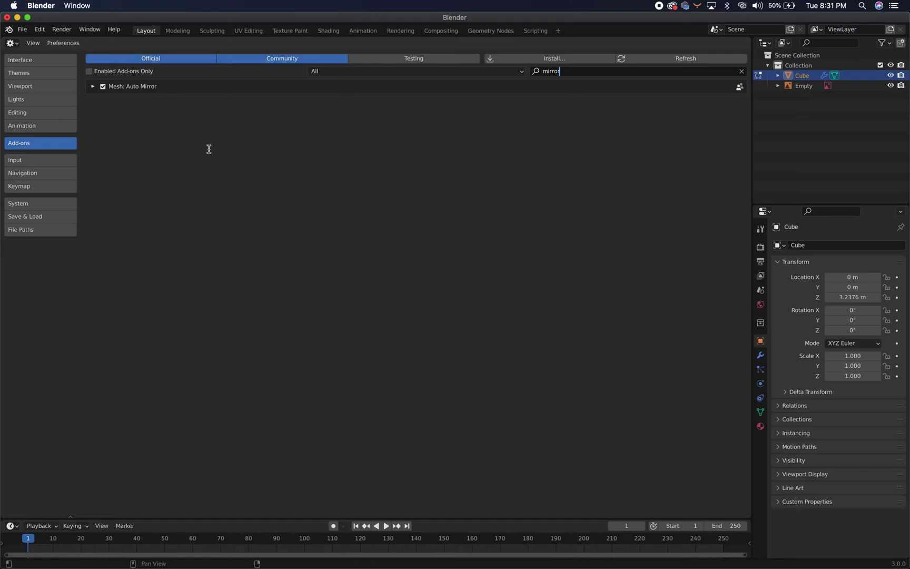
Restore the 3D Viewport in place of the preferences and enable X-ray so the reference head shows through the cube.
click(11, 43)
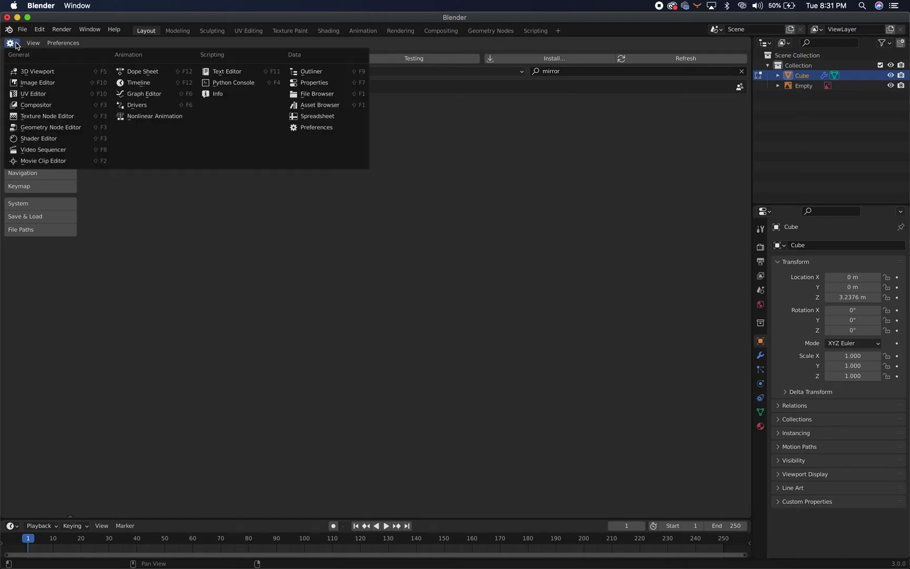
click(28, 72)
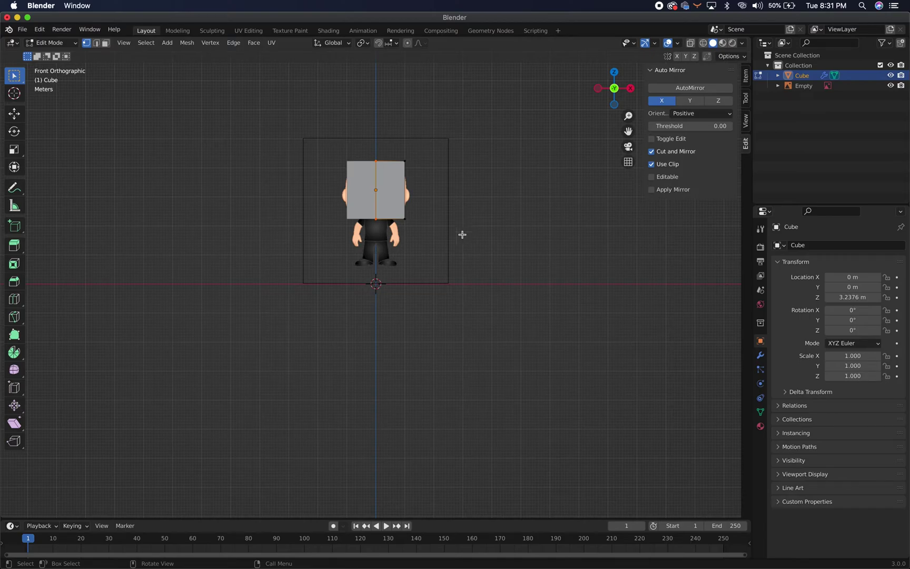
scroll(448, 246, down, 2)
scroll(448, 246, up, 6)
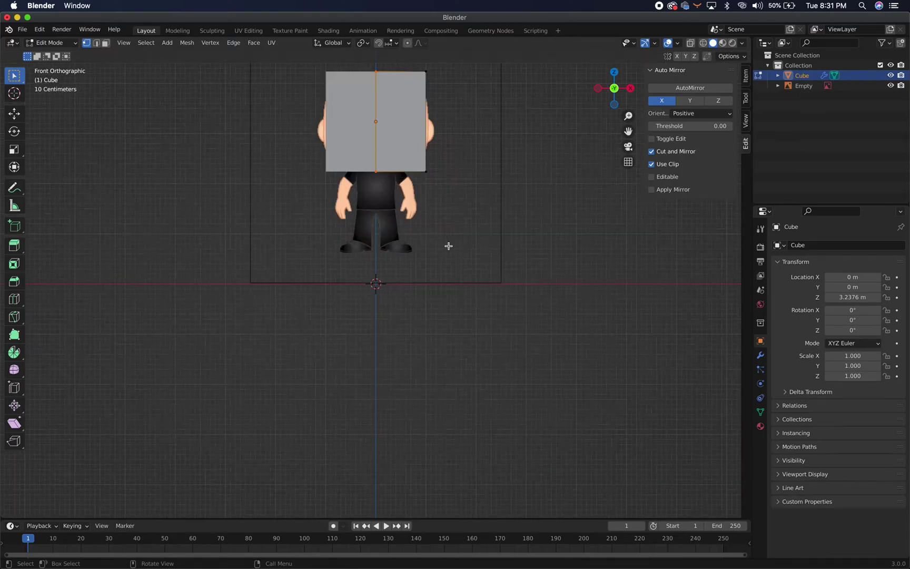
shift+middle_drag(460, 207, 434, 381)
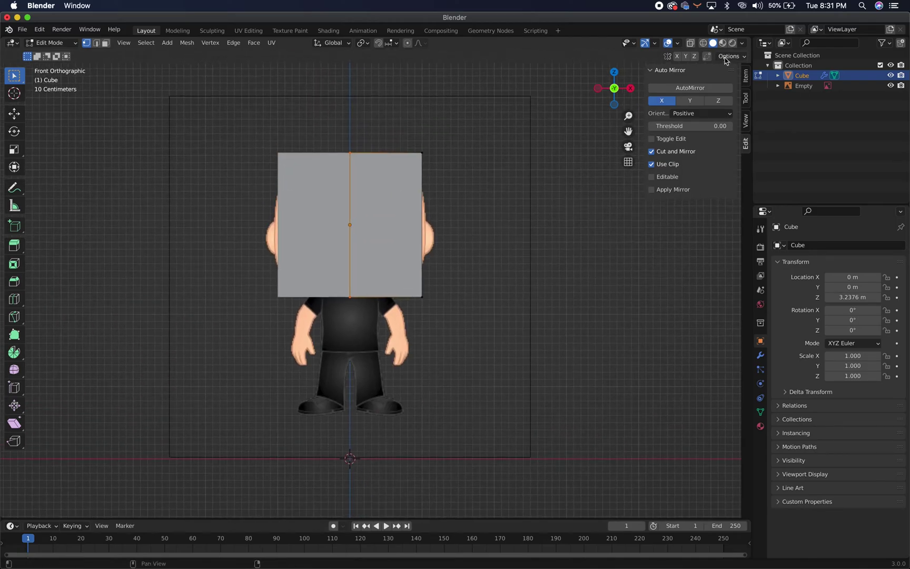
click(690, 44)
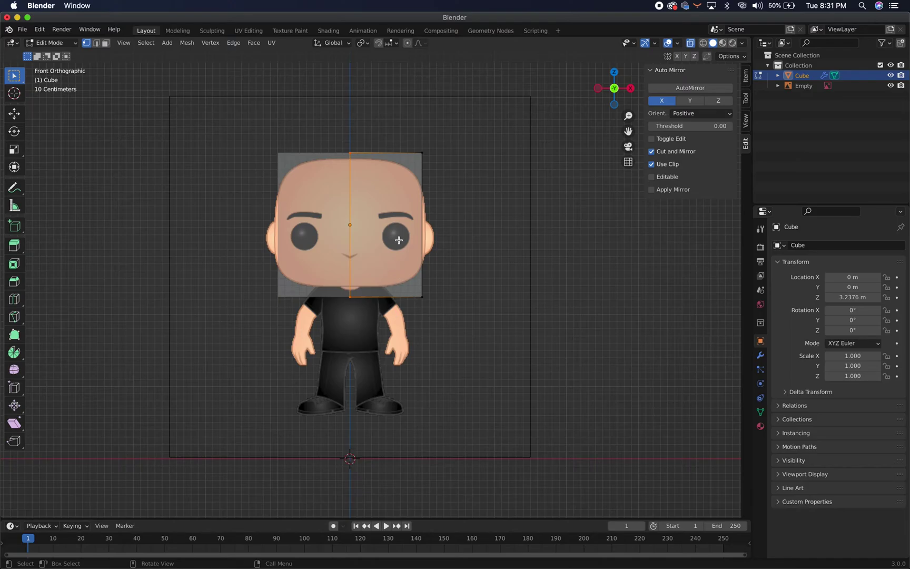
From the front view, return to Object Mode and add a level 2 subdivision surface to the cube.
key(grave)
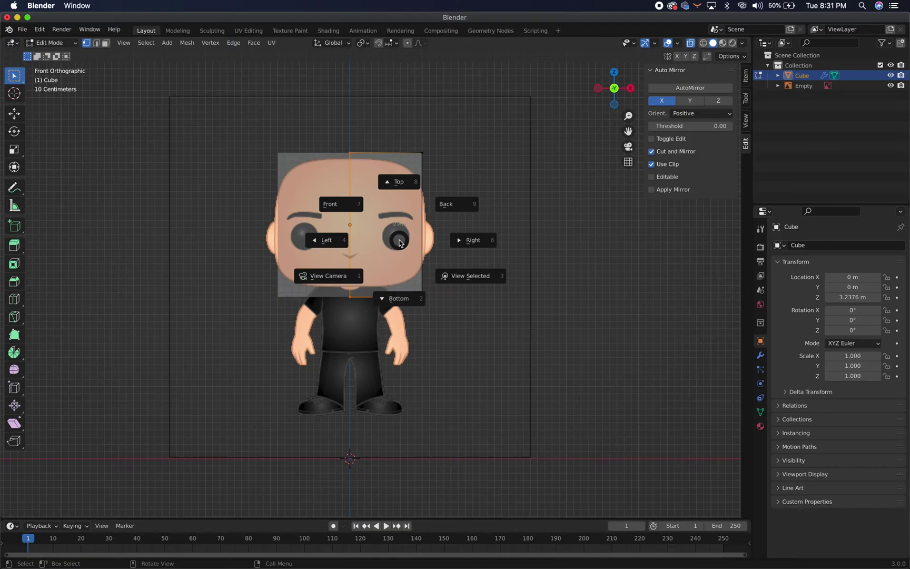
click(356, 200)
key(Tab)
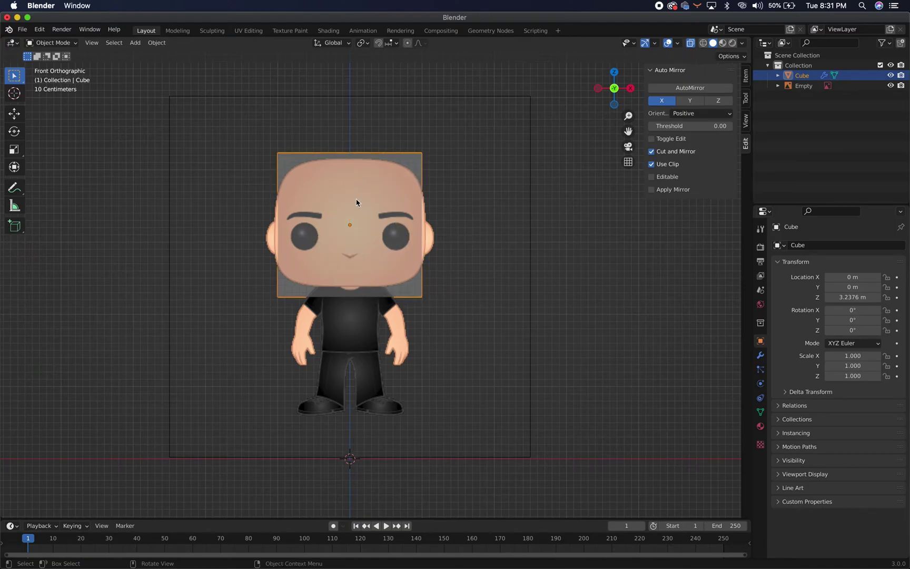
key(ctrl+2)
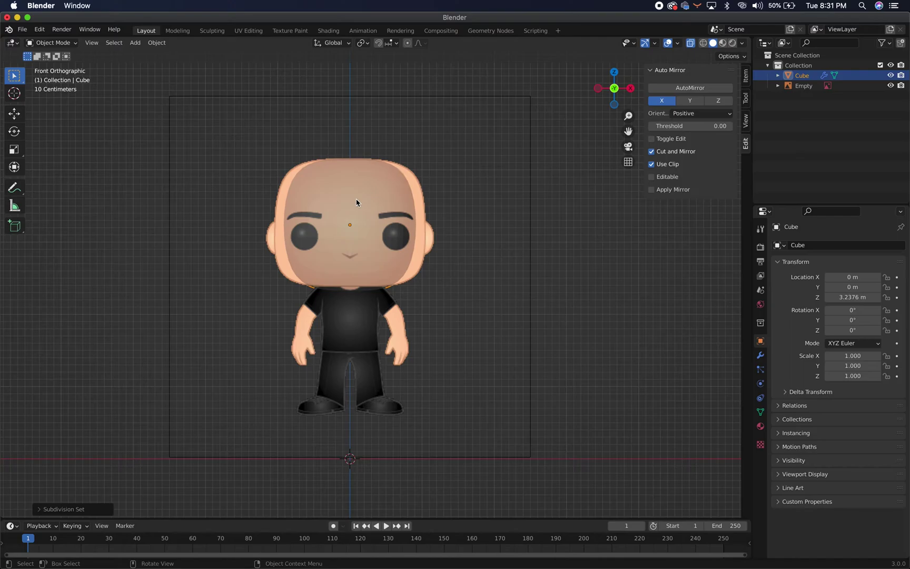
Turn off X-ray and scale the cube along X by about 1.163 to match the reference head's width.
click(690, 44)
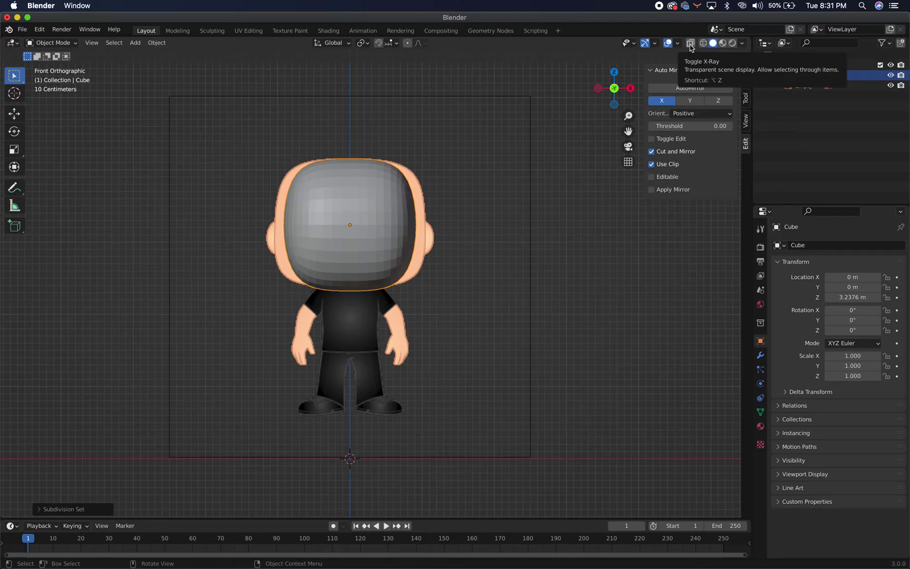
key(s)
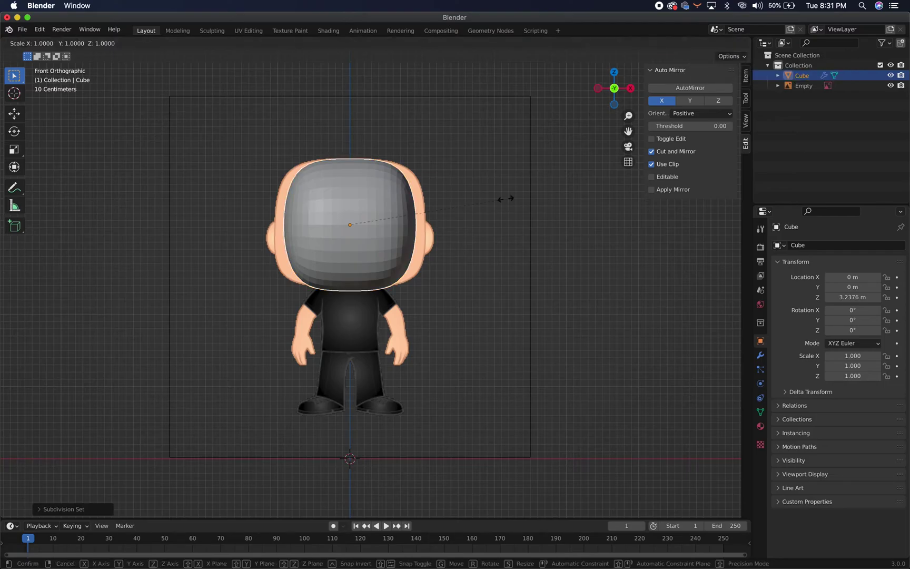
key(x)
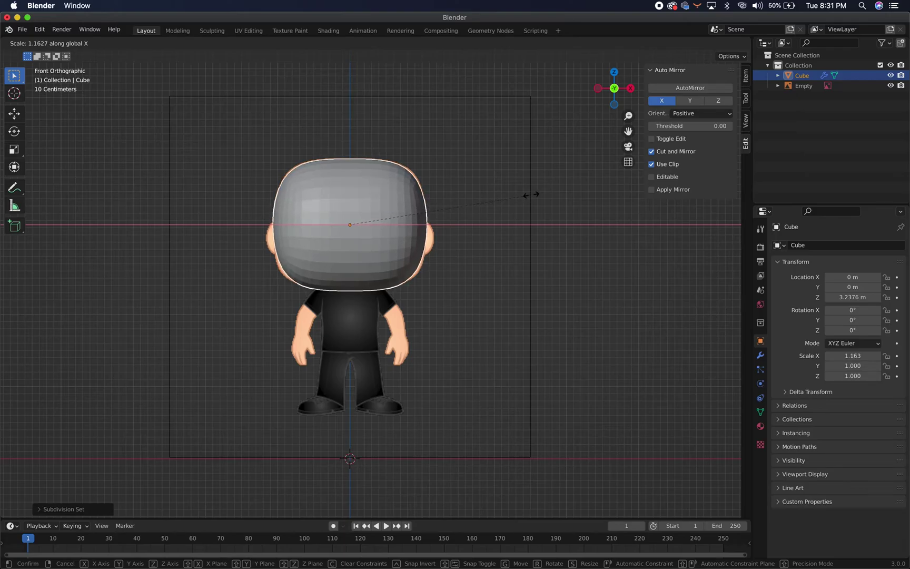
click(530, 195)
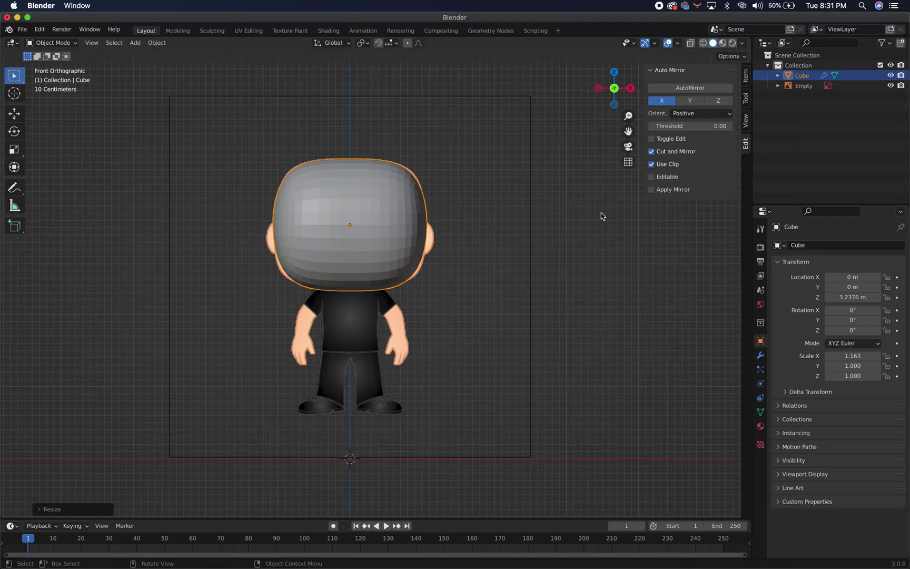
Enter Edit Mode with X-ray on and add a centred horizontal loop cut around the cube at mid-height.
key(Tab)
click(690, 43)
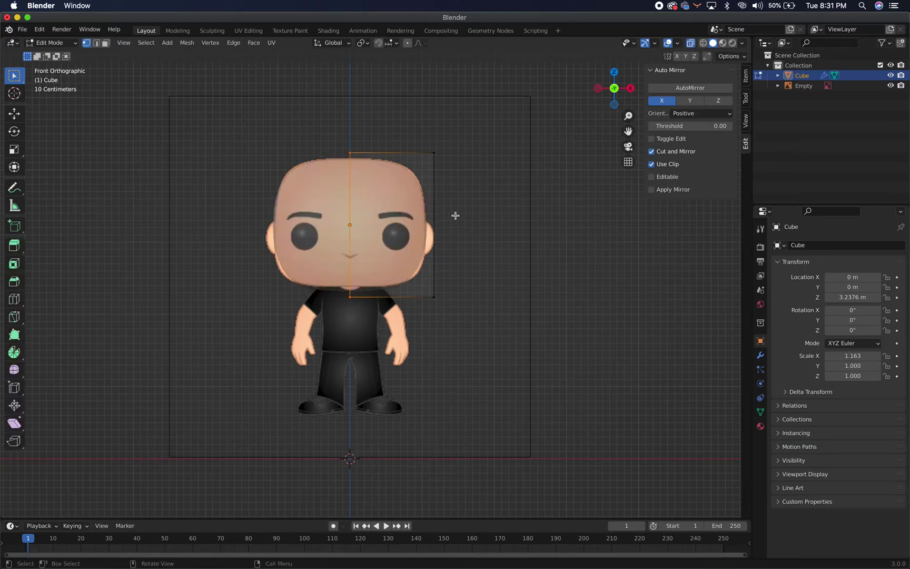
mouse_move(481, 207)
middle_down()
mouse_move(449, 226)
mouse_move(282, 225)
mouse_move(346, 270)
mouse_move(496, 219)
mouse_move(471, 229)
mouse_move(469, 215)
mouse_move(478, 227)
middle_up()
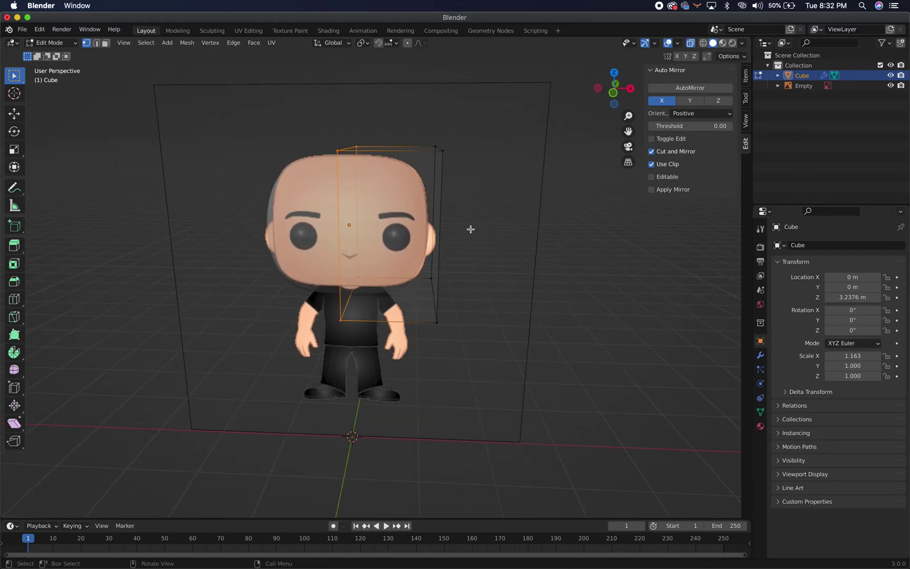
key(ctrl+r)
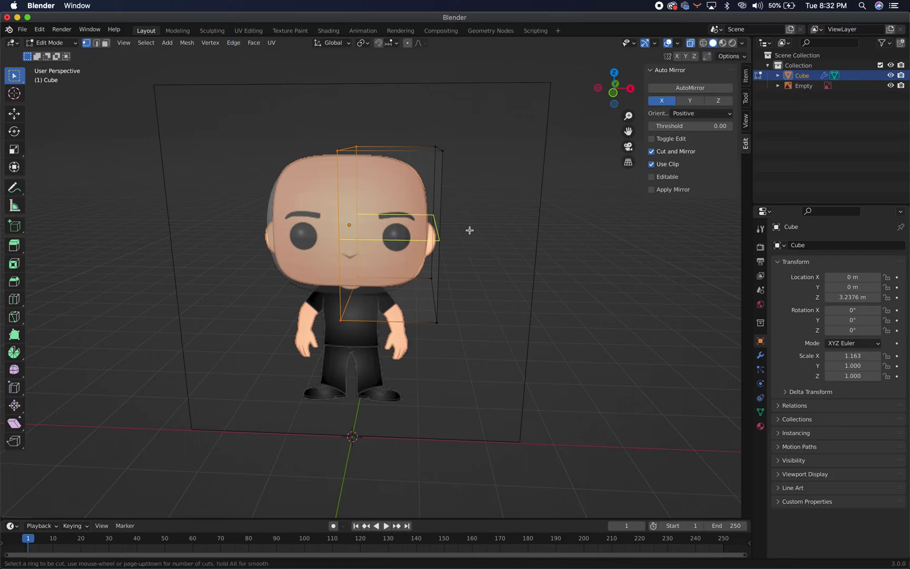
click(436, 234)
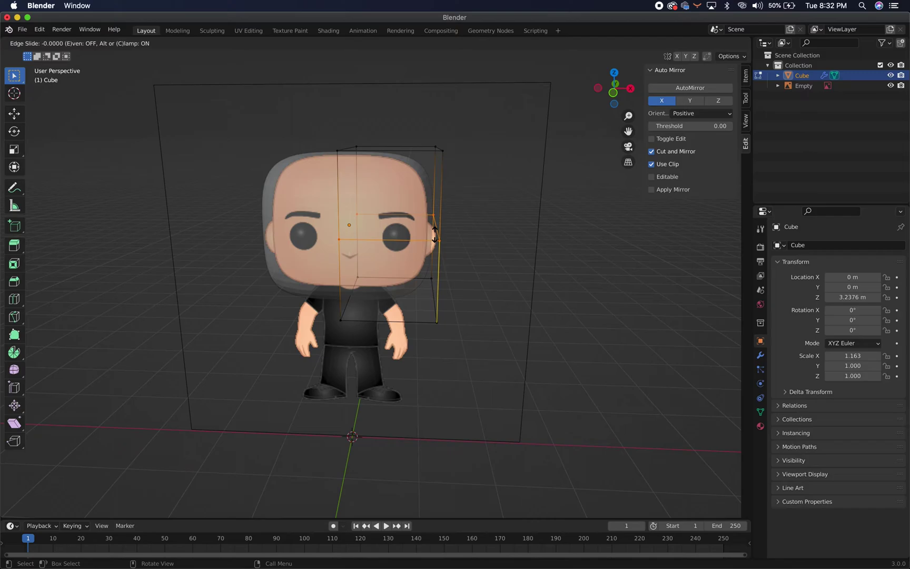
click(435, 234)
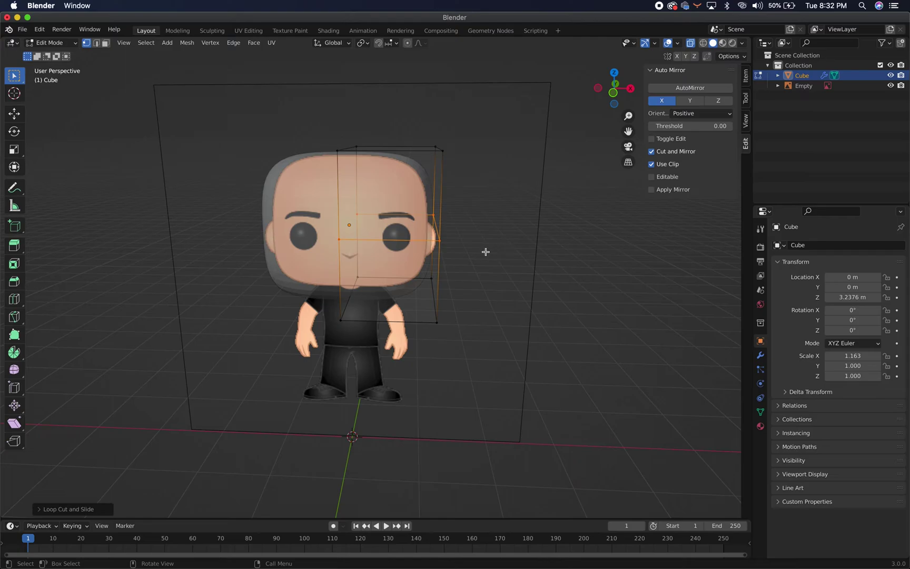
Add a vertical loop cut through the middle of the half cube's width and another through the middle of its depth.
key(ctrl+r)
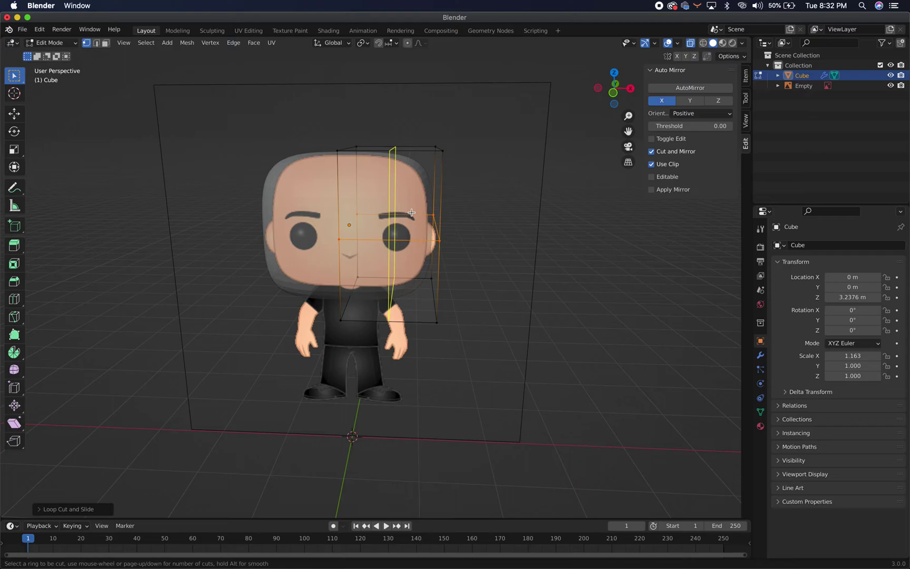
click(412, 212)
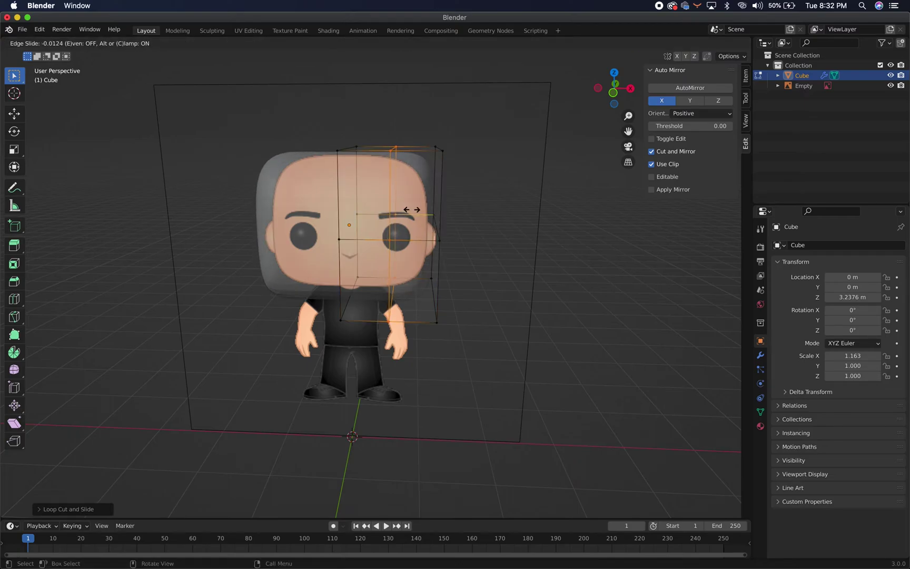
click(411, 210)
middle_drag(486, 242, 424, 236)
scroll(411, 250, up, 5)
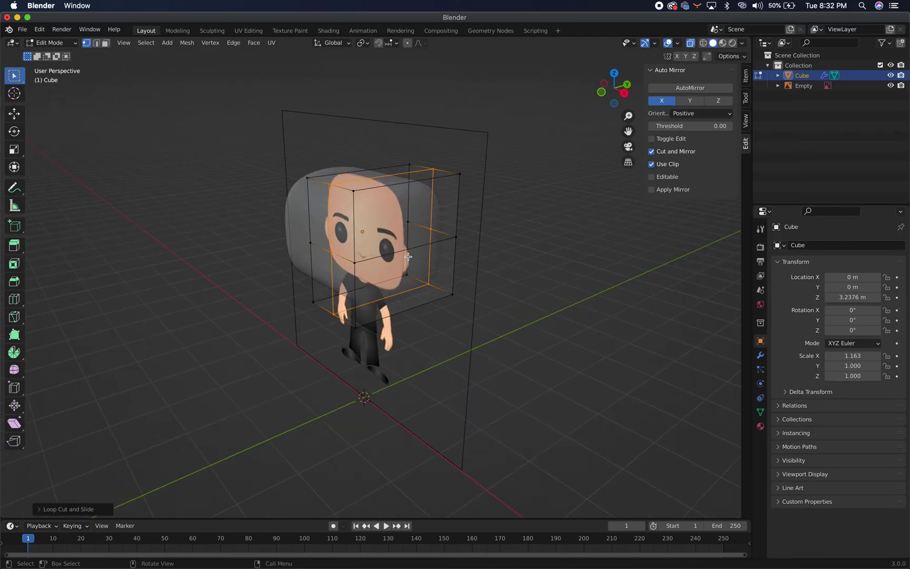
key(ctrl+r)
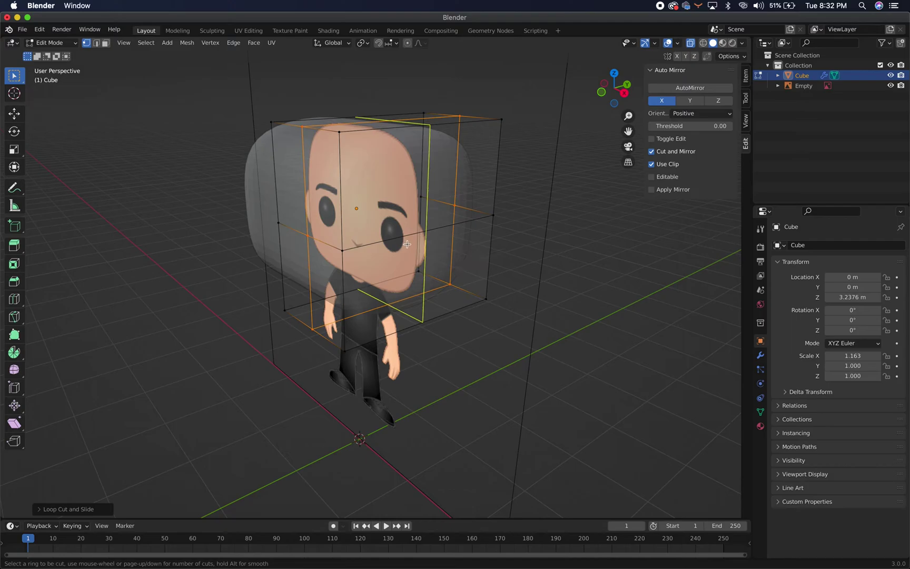
click(407, 244)
click(407, 244)
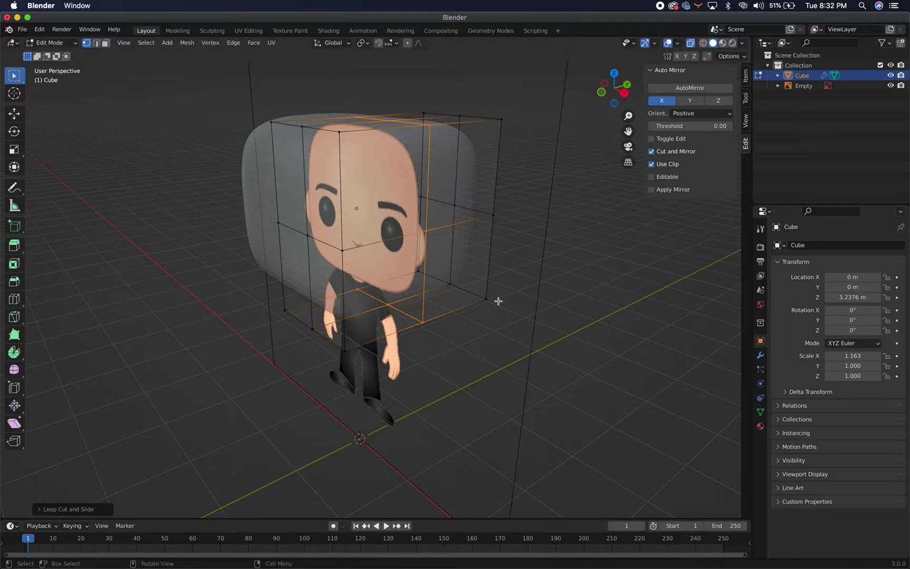
Move the cube's upper front outer corner vertex inward along Y by about 0.1 m, keeping X-ray and vertex selection on.
click(690, 43)
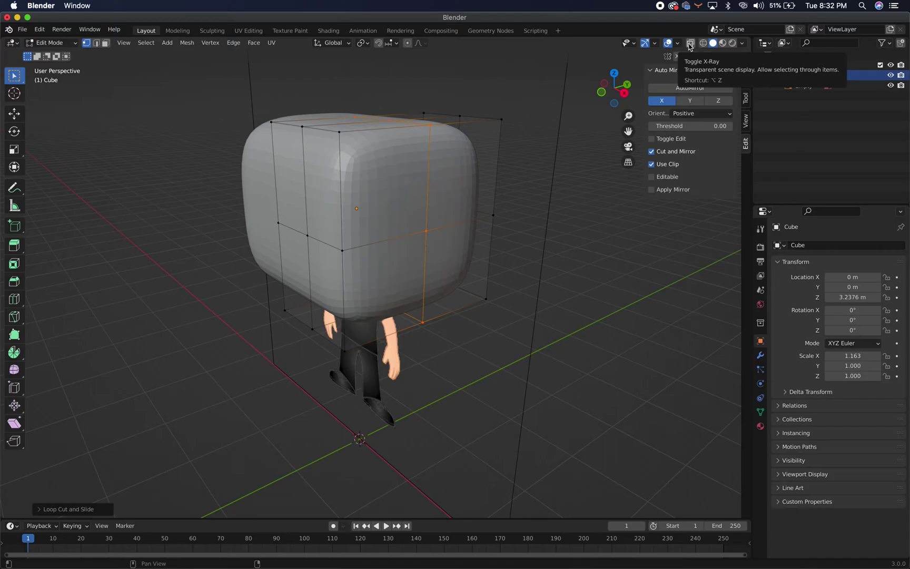
click(689, 43)
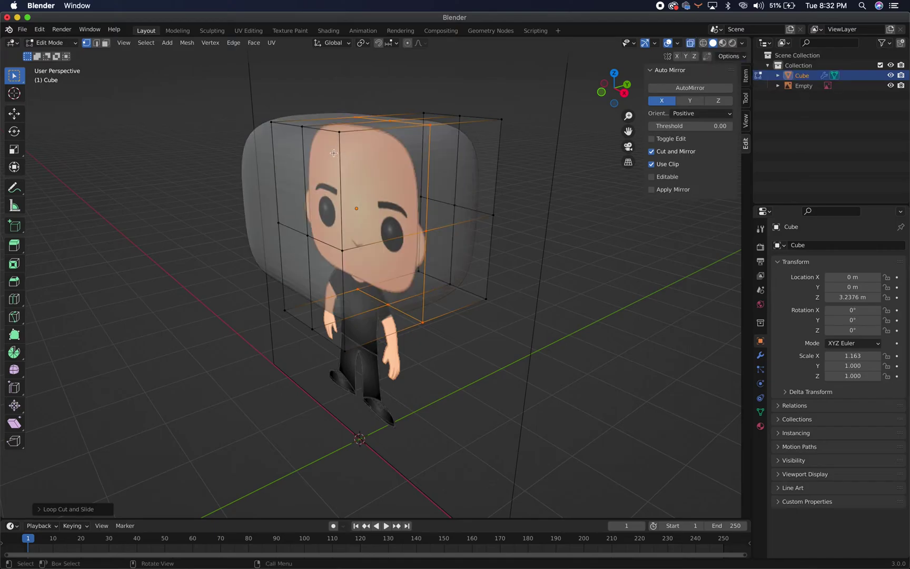
click(339, 135)
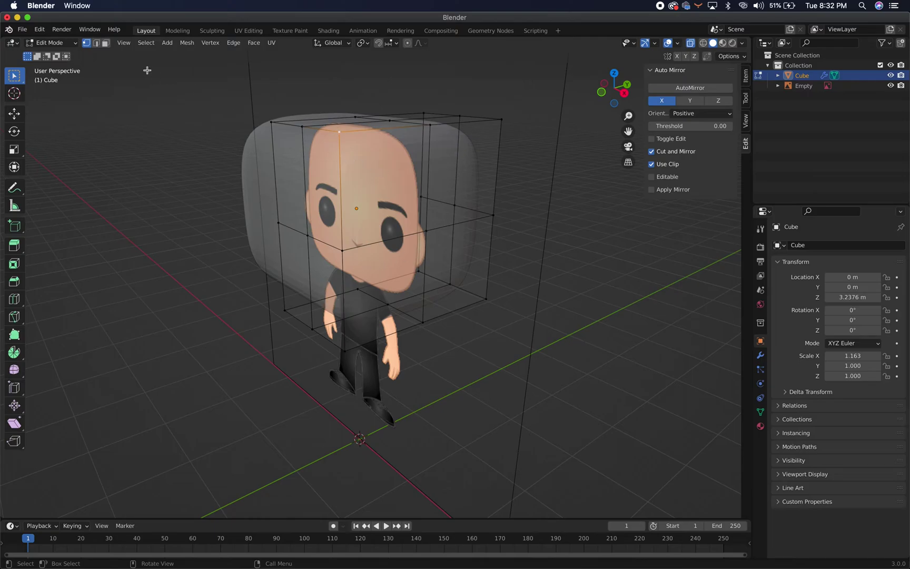
click(105, 43)
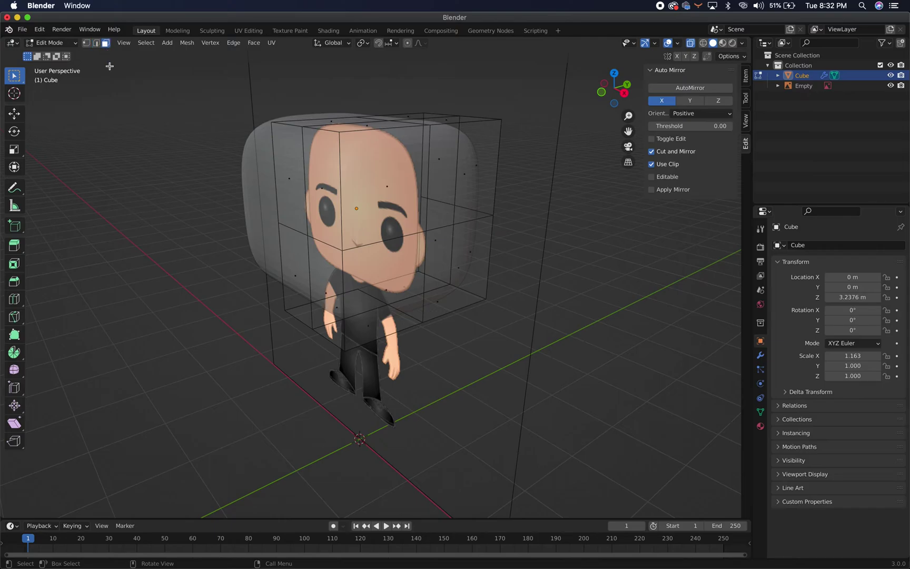
click(87, 43)
click(339, 133)
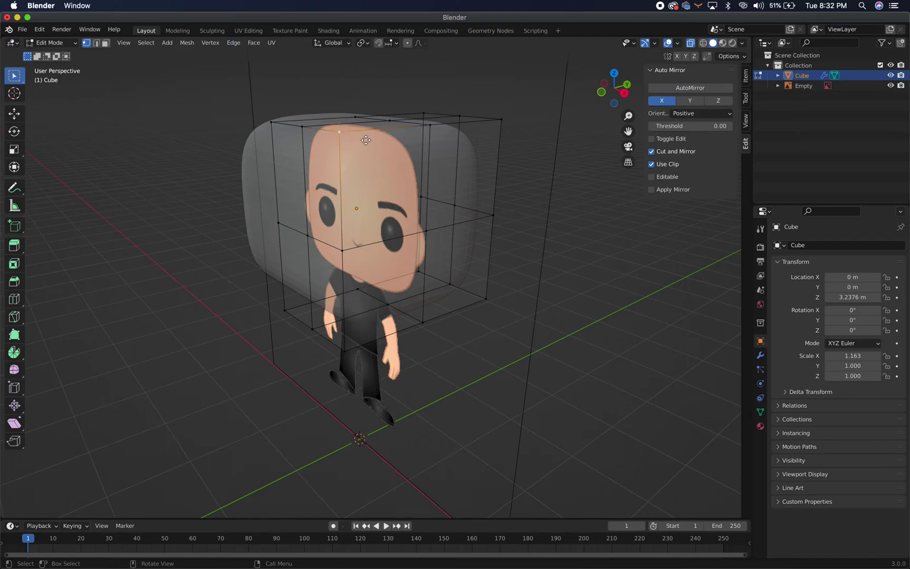
key(g)
key(y)
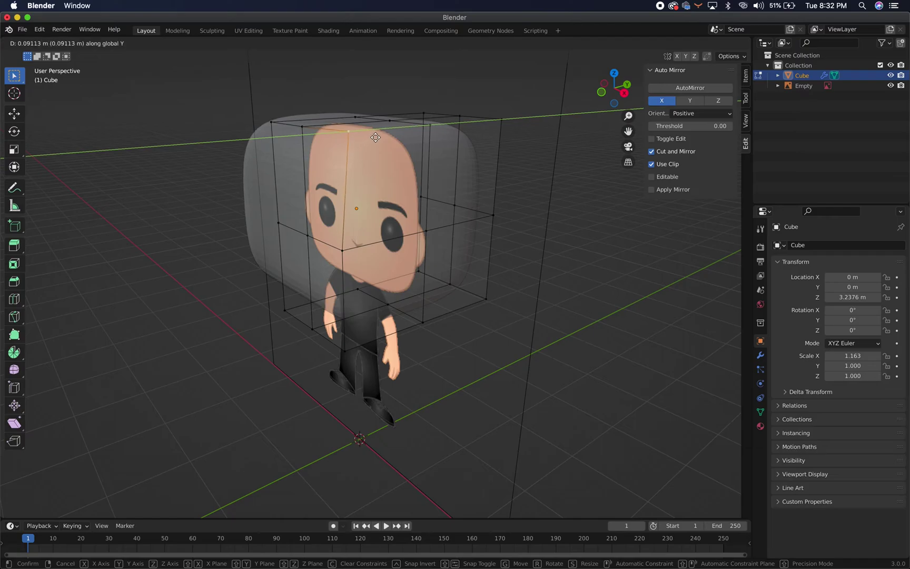
click(378, 136)
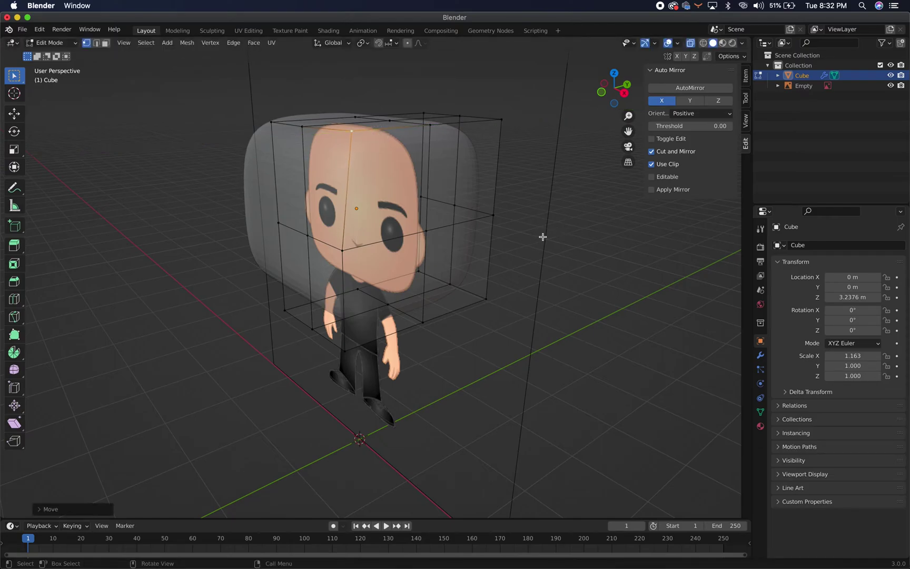
Move the cube's upper rear outer corner vertex inward along Y by about -0.16 m.
middle_drag(542, 238, 510, 261)
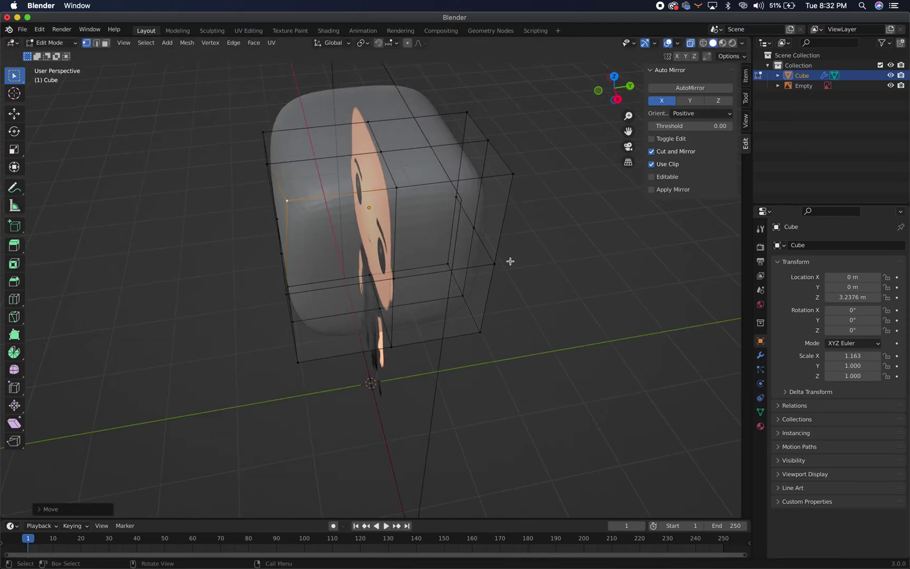
click(511, 175)
key(g)
key(y)
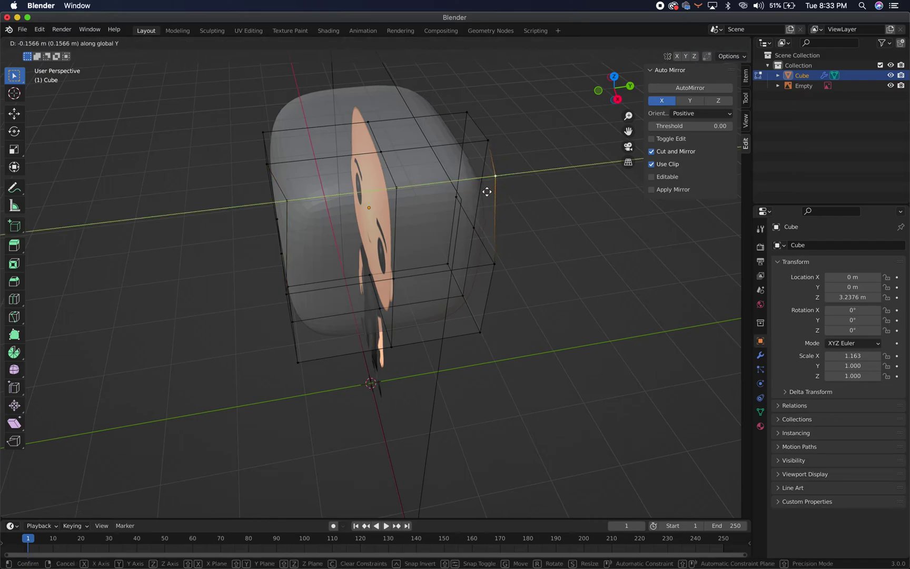
click(486, 191)
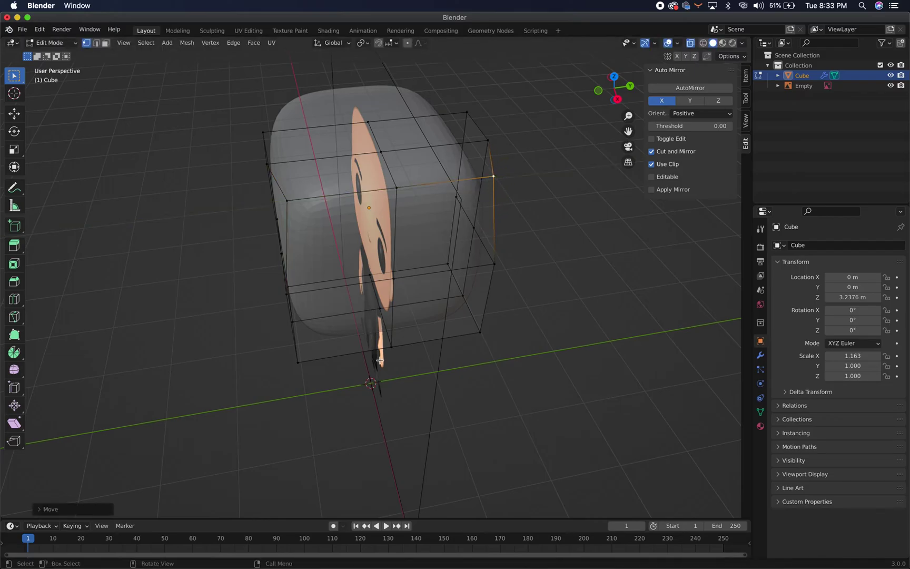
Move the cube's lower front outer corner vertex slightly inward along Y.
click(298, 363)
key(g)
key(y)
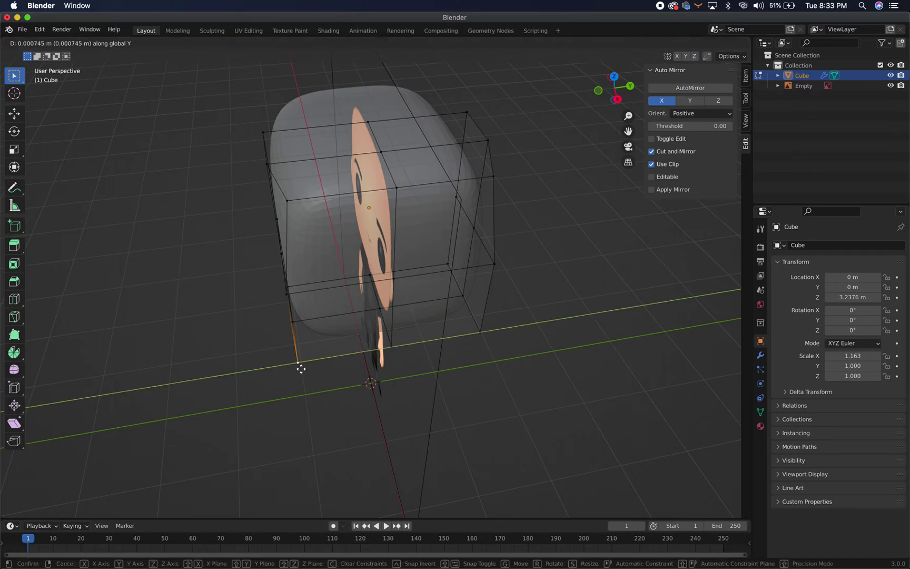
click(316, 361)
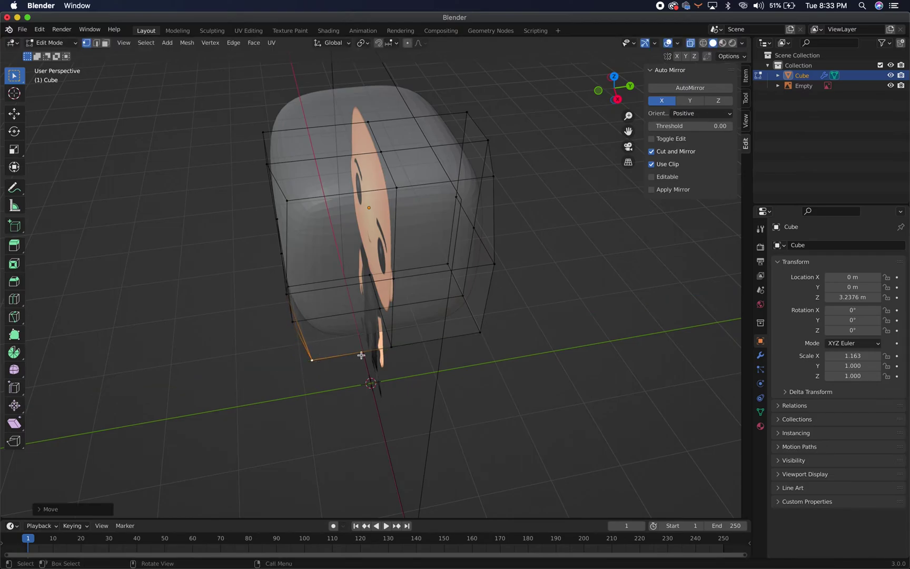
Move the cube's lower rear outer corner vertex slightly inward along Y.
click(478, 332)
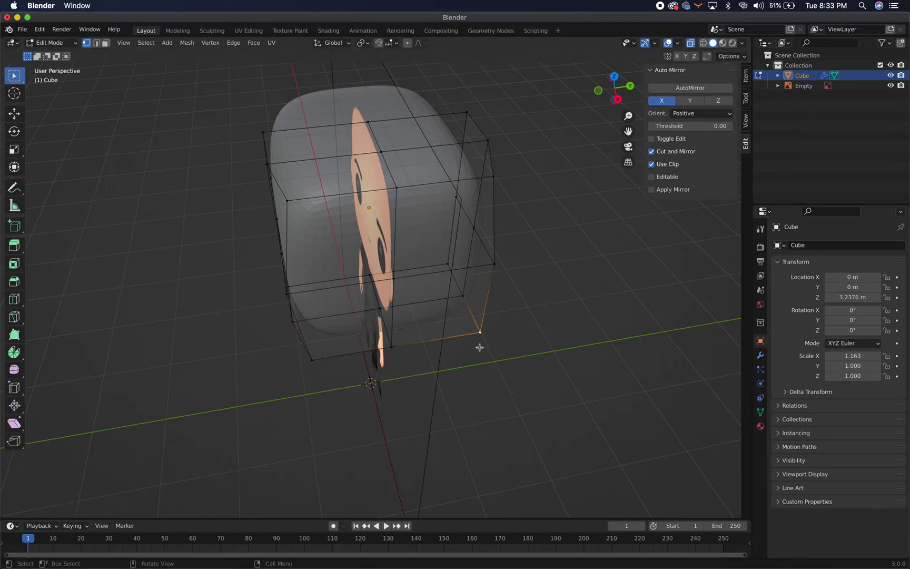
key(g)
key(y)
click(467, 347)
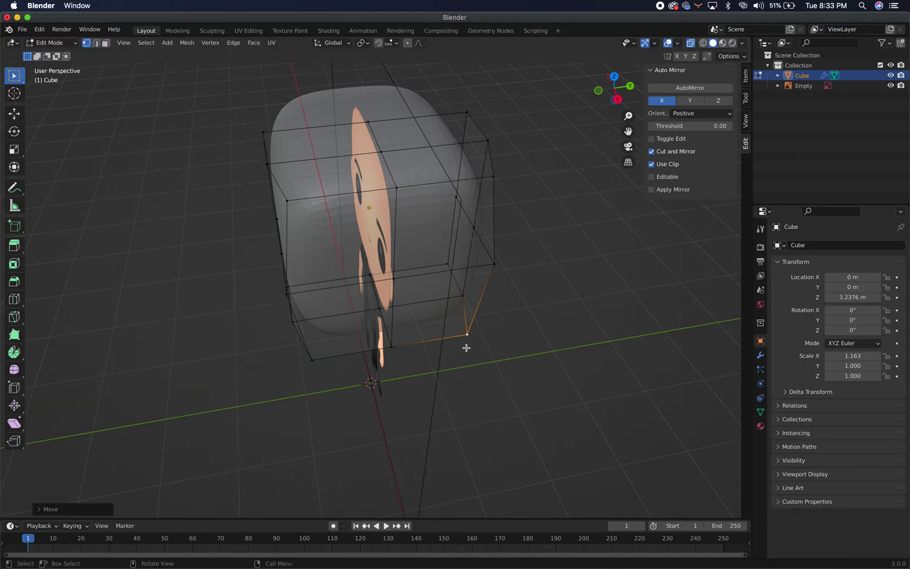
Edge-slide the vertical loop across the half cube's width toward the mirror centre by a factor of about -0.52.
middle_drag(499, 337, 590, 311)
scroll(422, 253, up, 3)
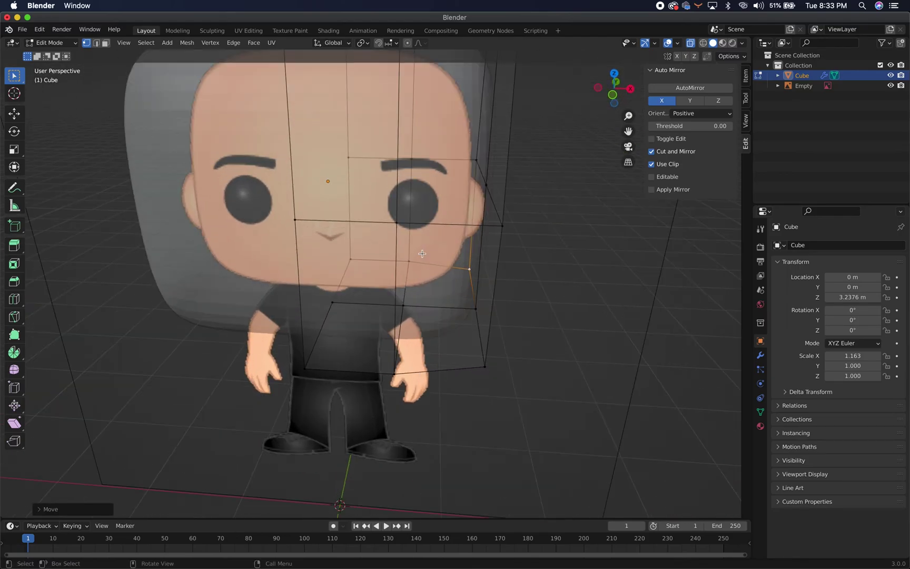
scroll(422, 253, down, 2)
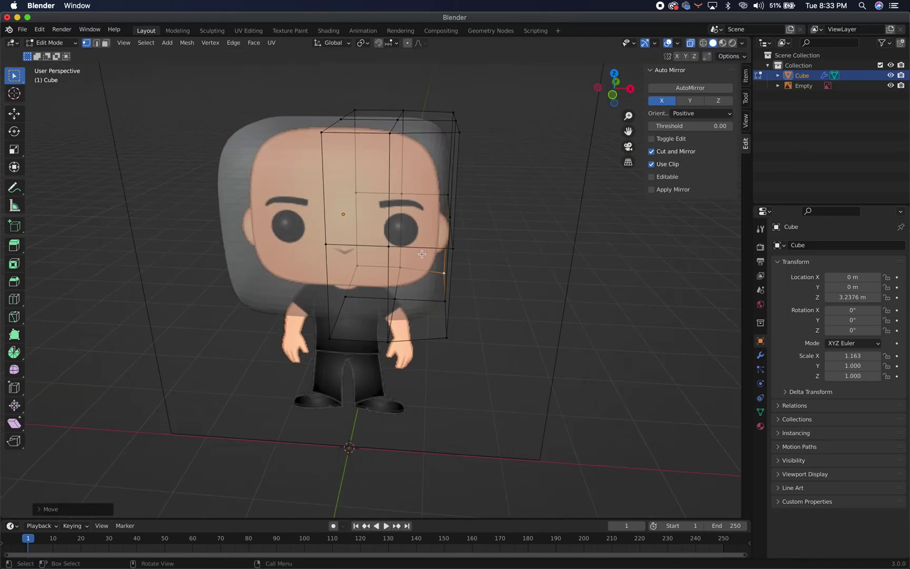
alt+click(389, 186)
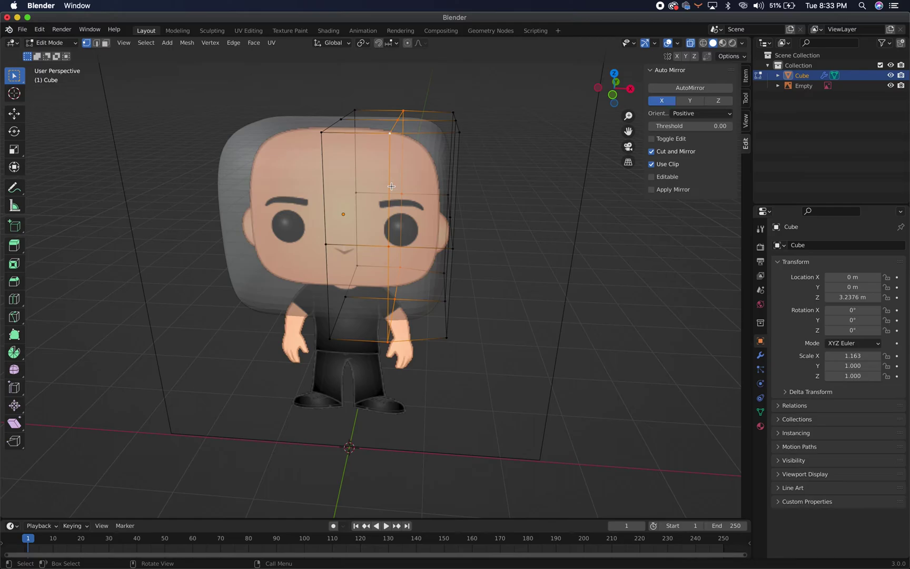
key(g)
key(g)
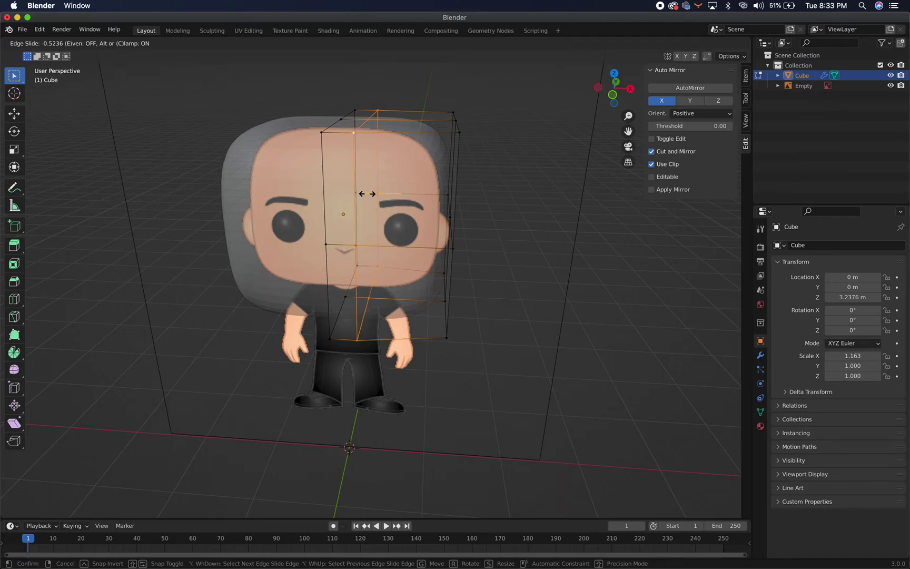
click(367, 193)
Turn off X-ray and move the cube's upper front outer corner vertex inward along X by about -0.1 m.
middle_drag(484, 291, 457, 279)
click(690, 43)
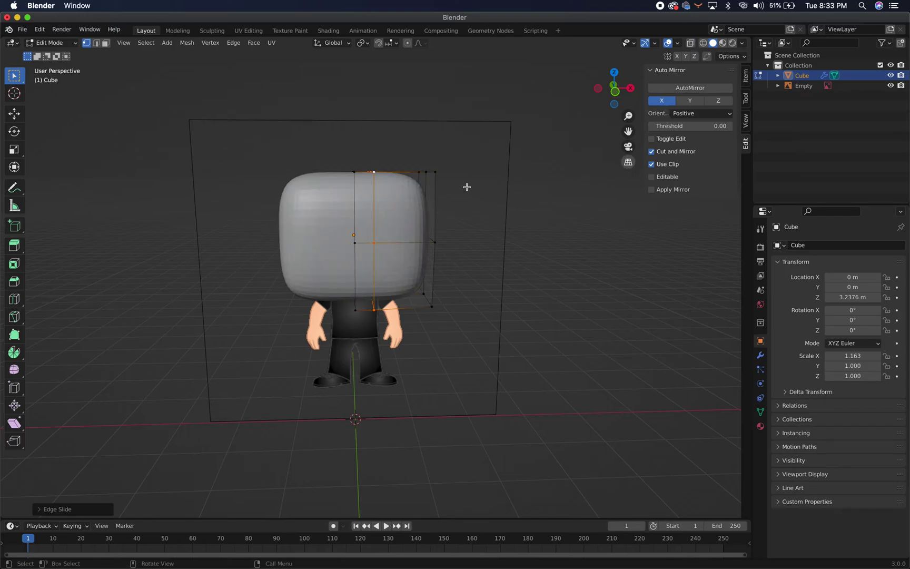
click(435, 173)
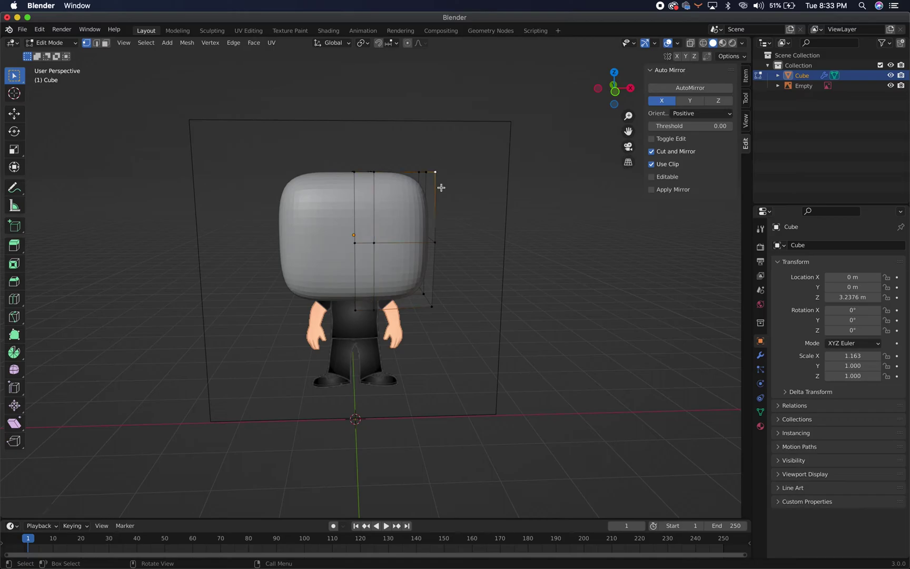
key(g)
key(x)
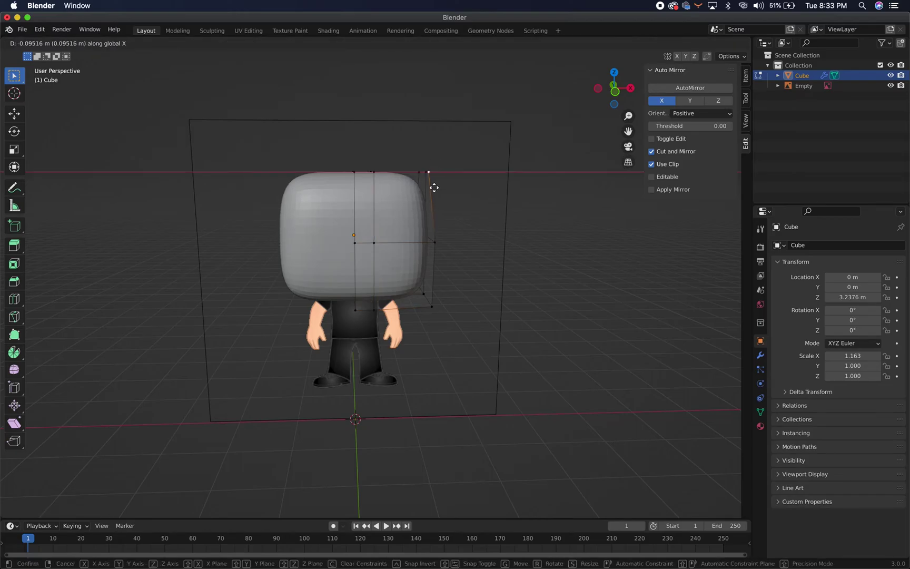
click(432, 185)
Move the cube's lower front outer corner vertex slightly inward along X.
click(431, 306)
key(g)
key(x)
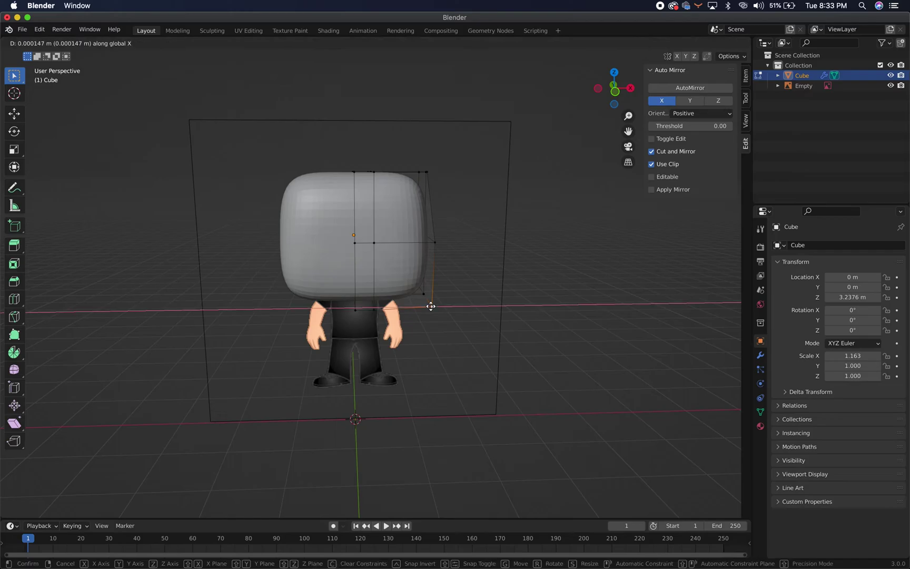
click(422, 306)
Move the cube's lower rear outer corner vertex slightly inward along X.
middle_drag(455, 299, 443, 310)
click(438, 305)
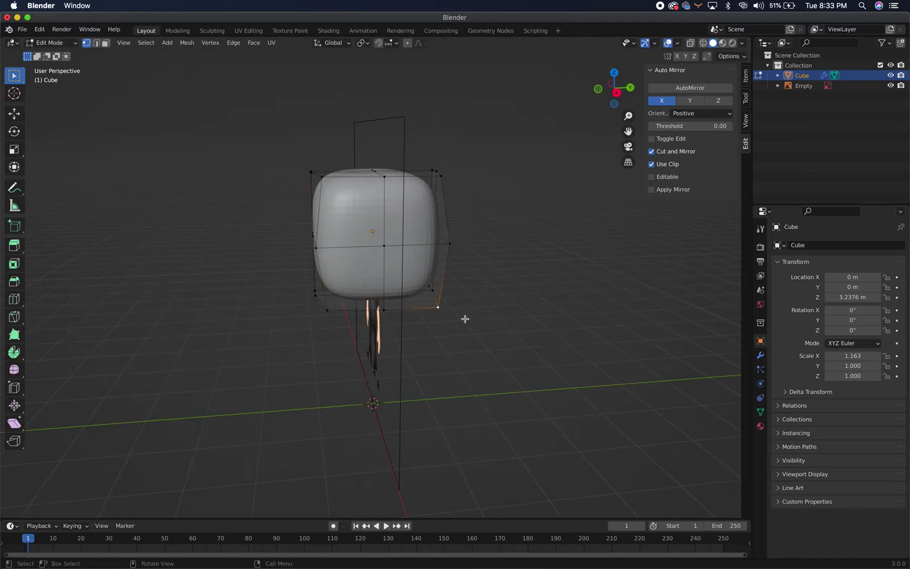
key(g)
key(x)
click(462, 316)
Move the cube's upper rear outer corner vertex inward along X by about -0.13 m.
middle_drag(463, 315, 332, 179)
click(329, 182)
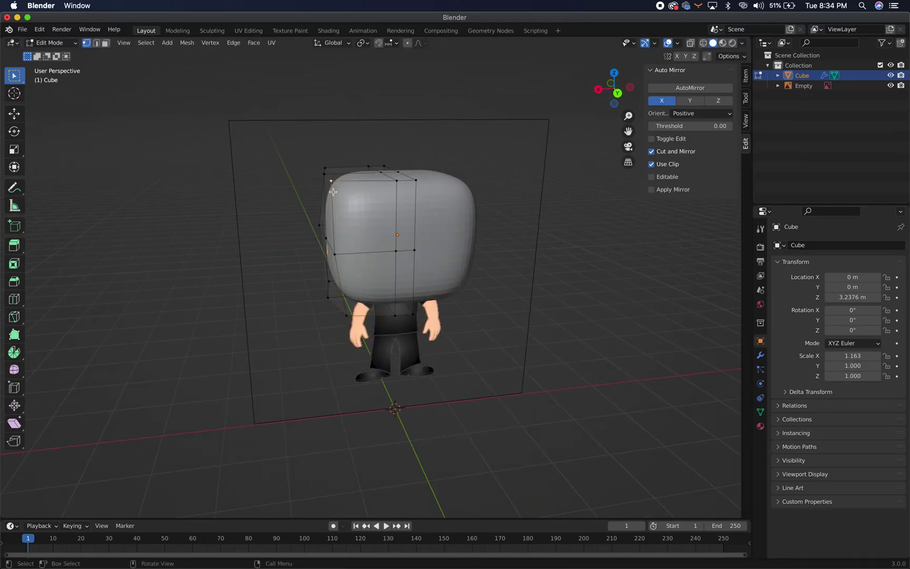
key(g)
key(x)
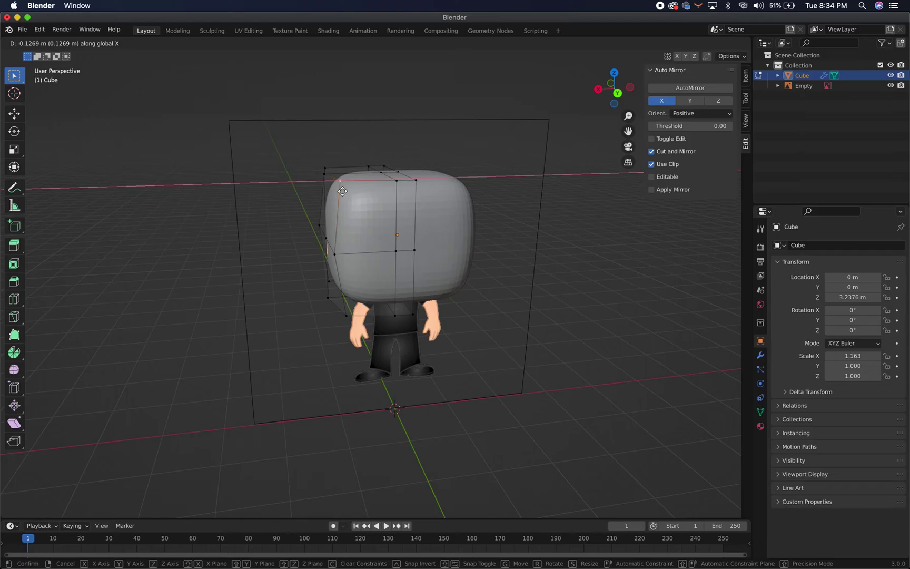
click(342, 192)
Move the vertex in the middle of the cube's outer side outward along X by about 0.02 m.
middle_drag(320, 217, 479, 223)
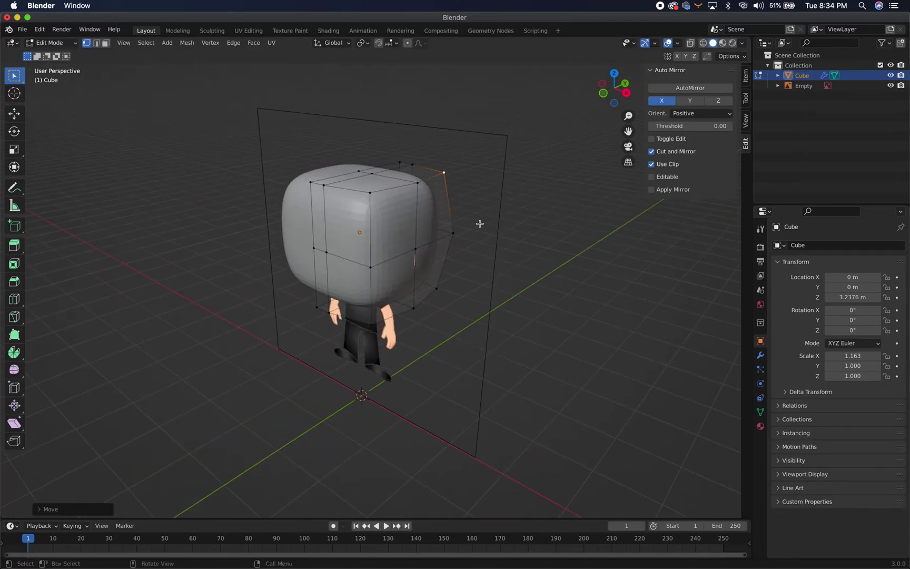
click(416, 249)
key(g)
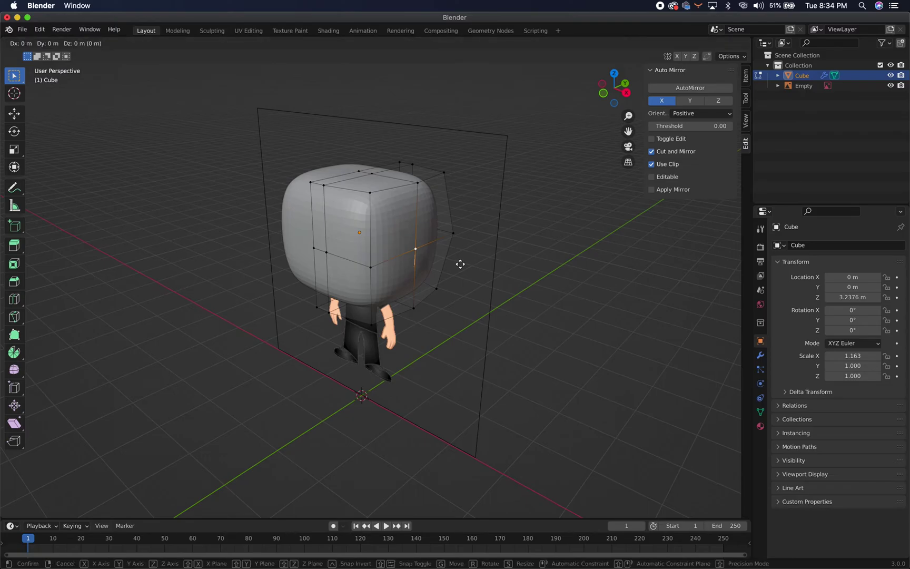
key(x)
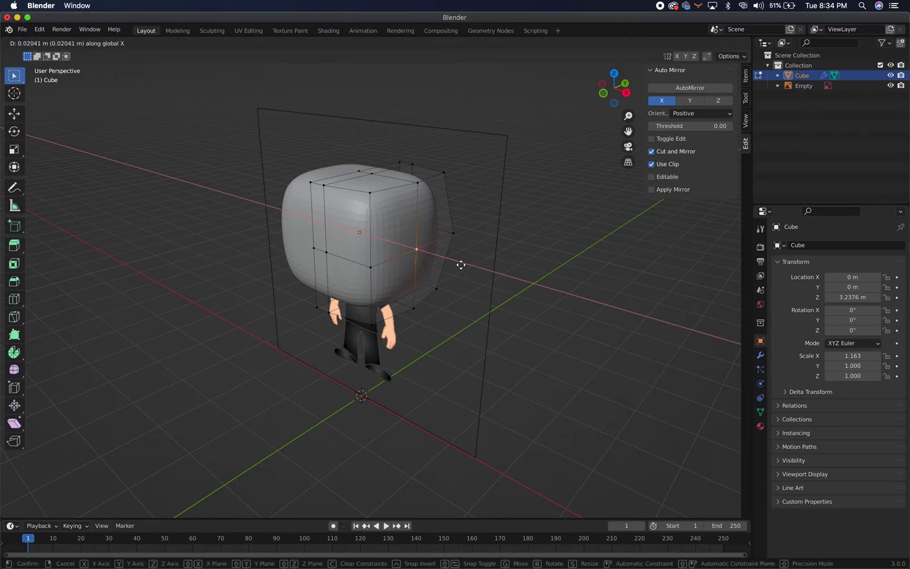
click(461, 265)
With X-ray on in front view, scale the entire head mesh to about 0.87 to fit the reference head.
middle_drag(460, 273, 511, 253)
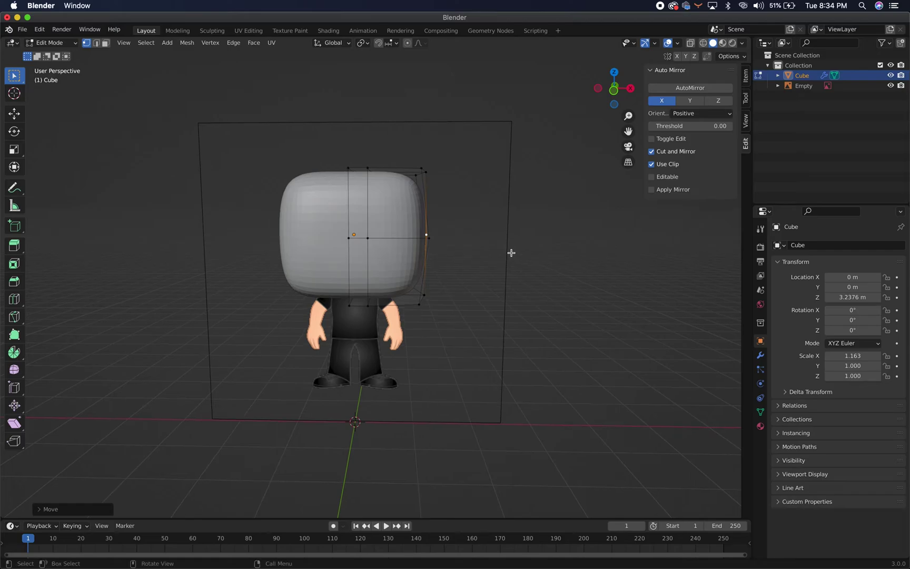
click(691, 43)
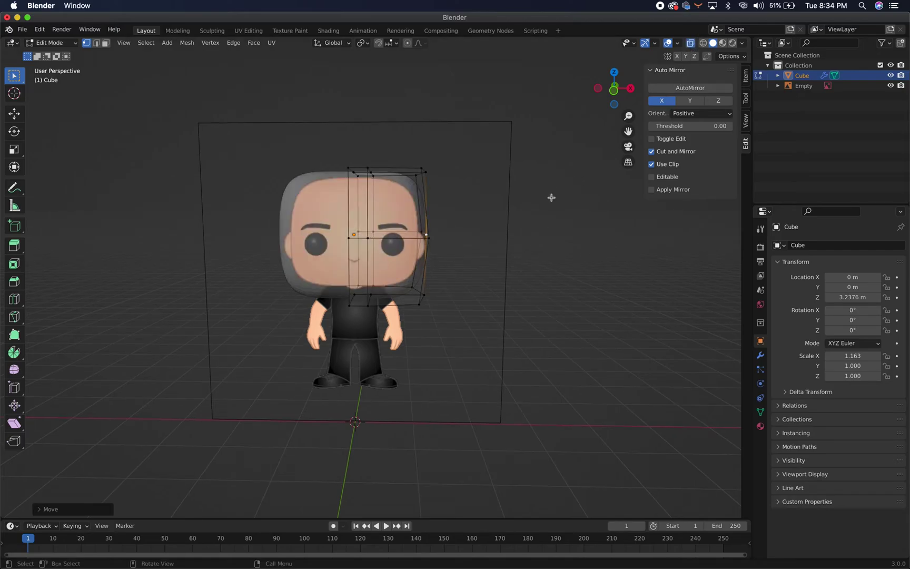
key(grave)
click(497, 164)
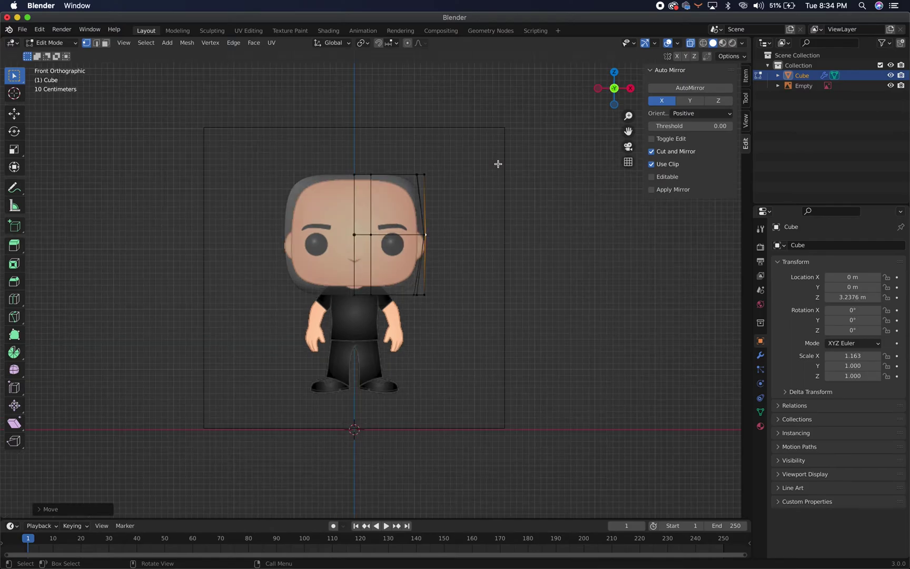
key(a)
key(s)
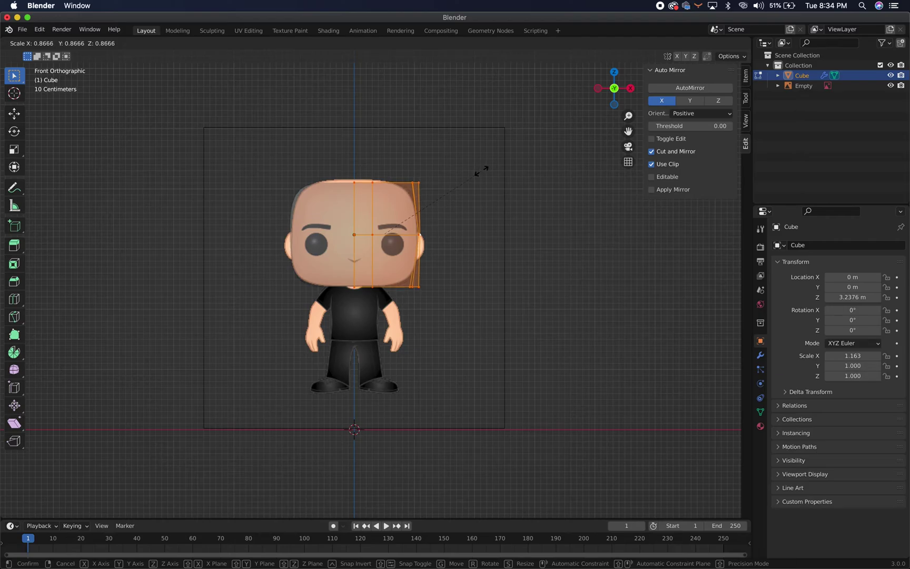
click(480, 170)
Raise the top vertices of the centre and adjacent vertical loops slightly along Z to meet the reference head's top edge.
click(463, 209)
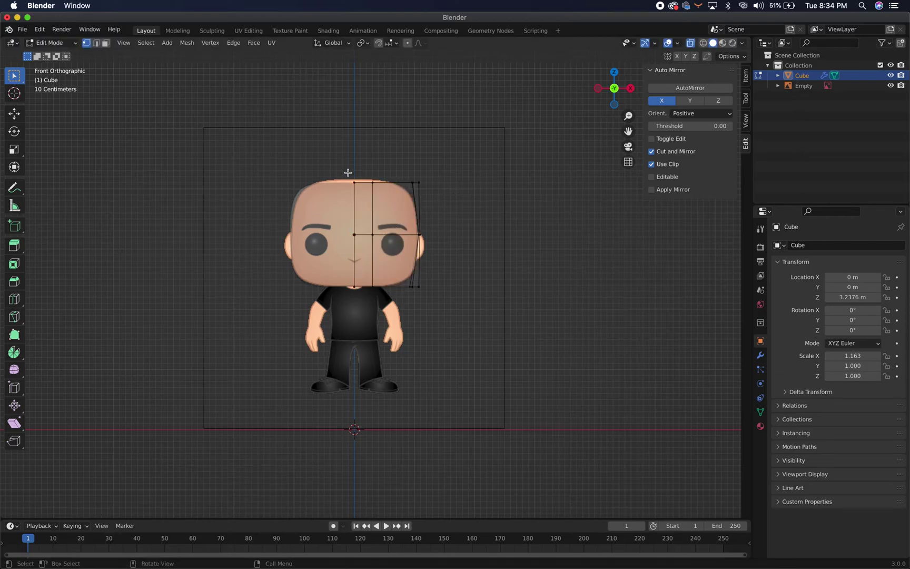
drag(335, 165, 394, 206)
key(g)
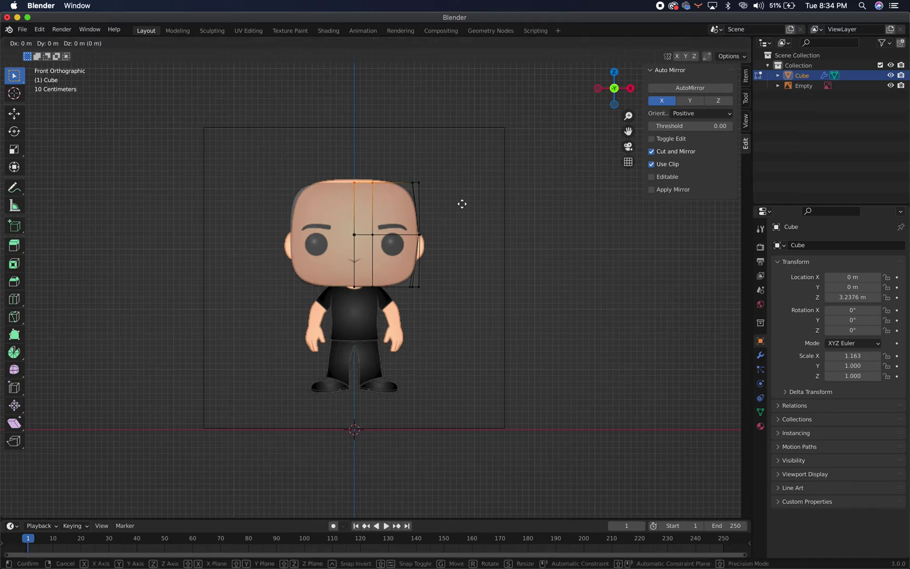
key(z)
click(462, 201)
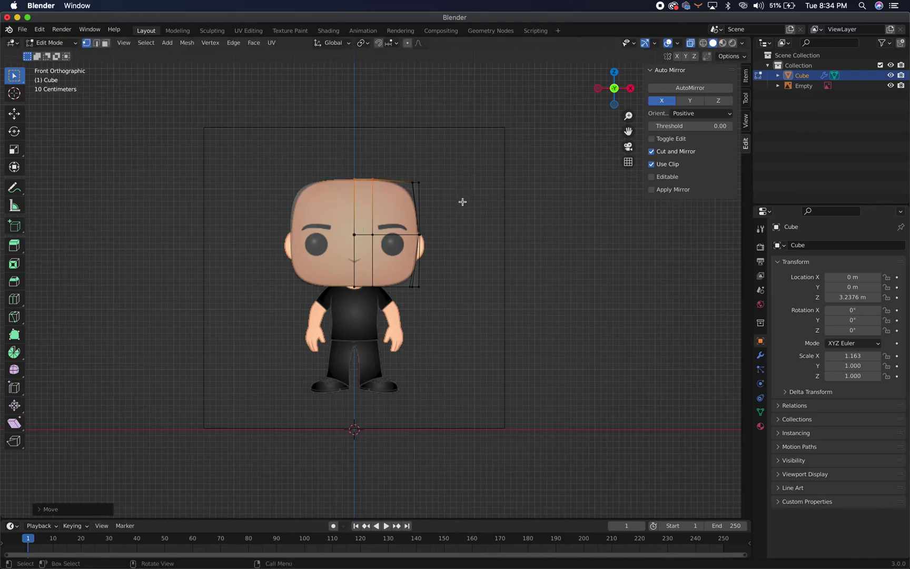
click(471, 217)
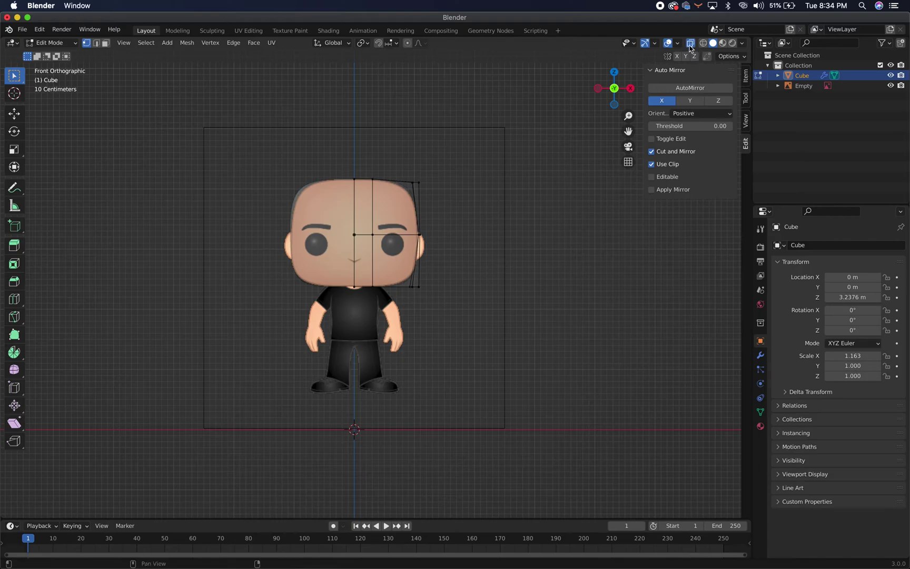
Turn off X-ray, return to Object Mode and shade the head smooth, leaving it deselected.
click(681, 88)
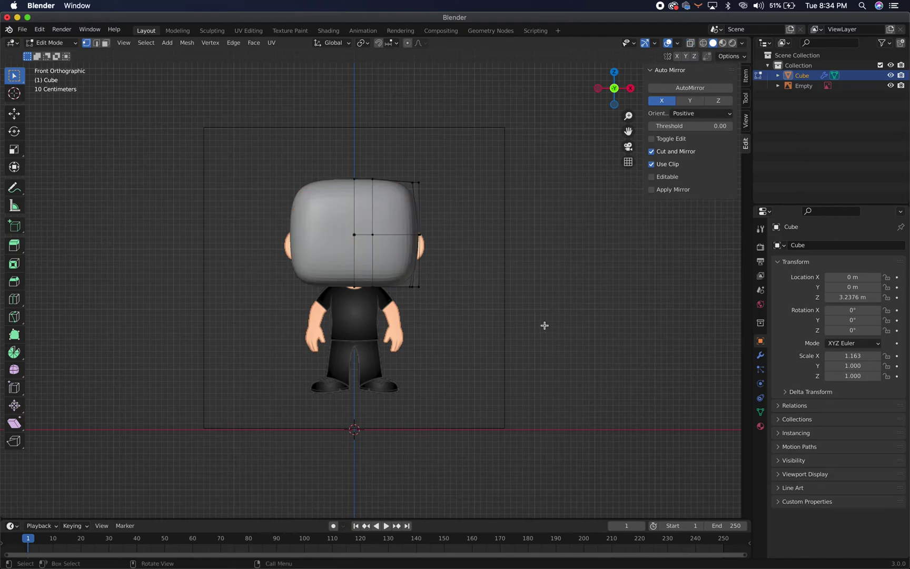
key(Tab)
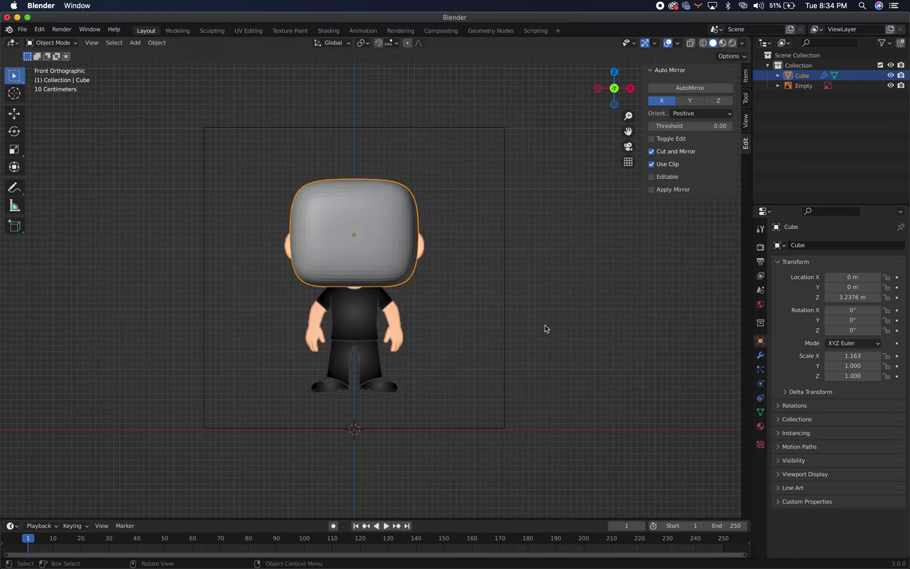
right_click(395, 228)
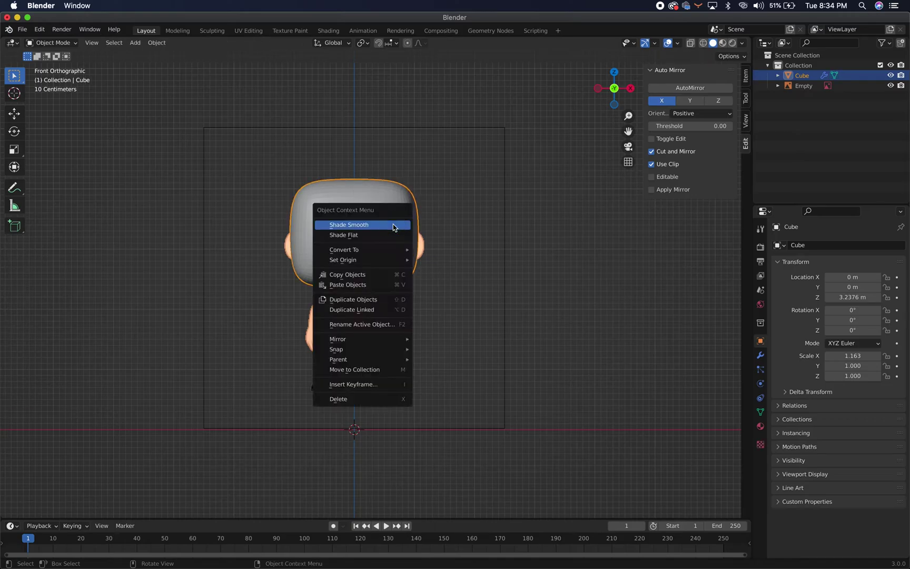
click(394, 226)
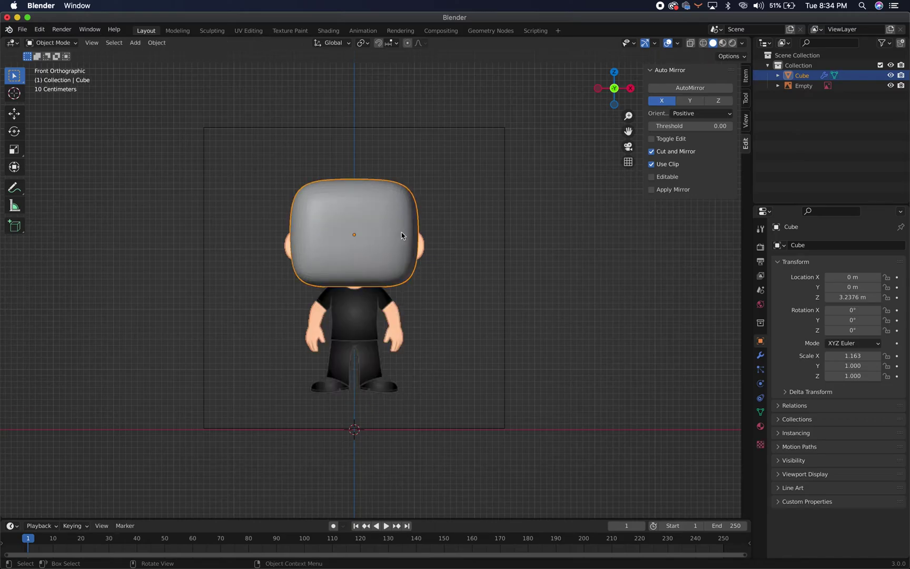
click(460, 249)
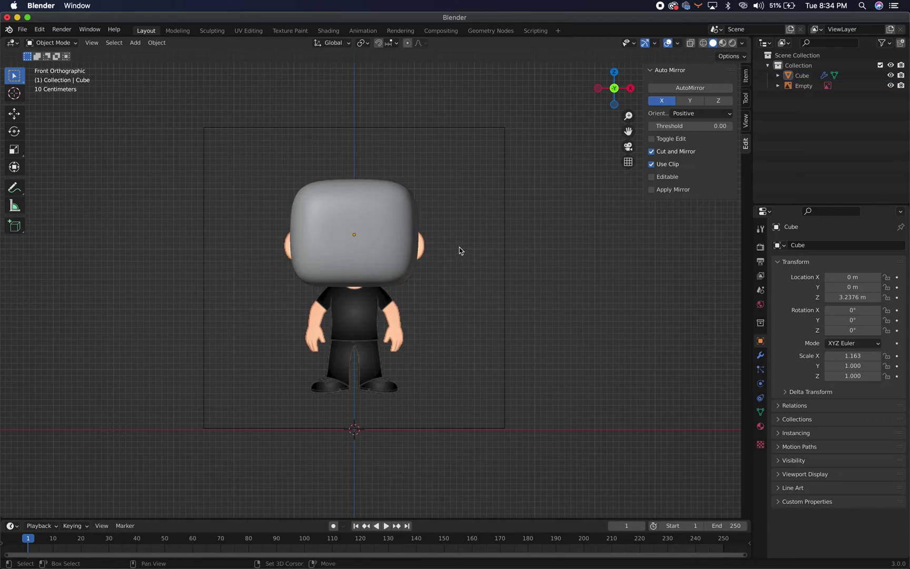
Add a new mesh cube at the world origin and give it a level 3 subdivision surface.
key(shift+a)
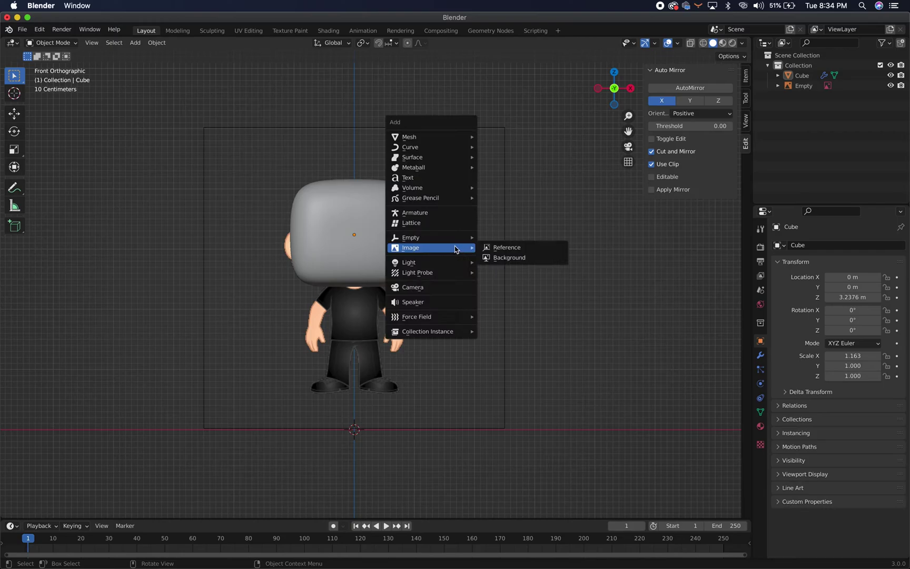
mouse_move(446, 147)
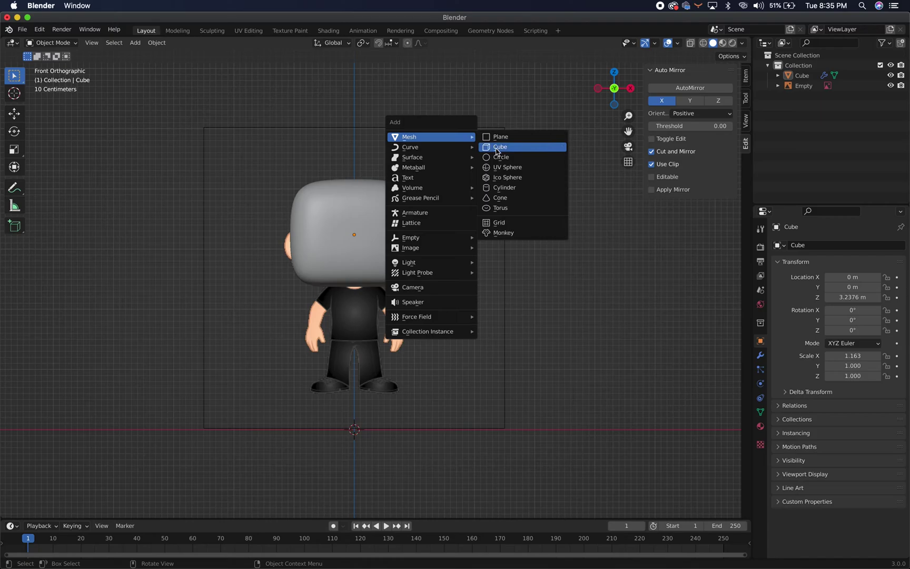
click(497, 147)
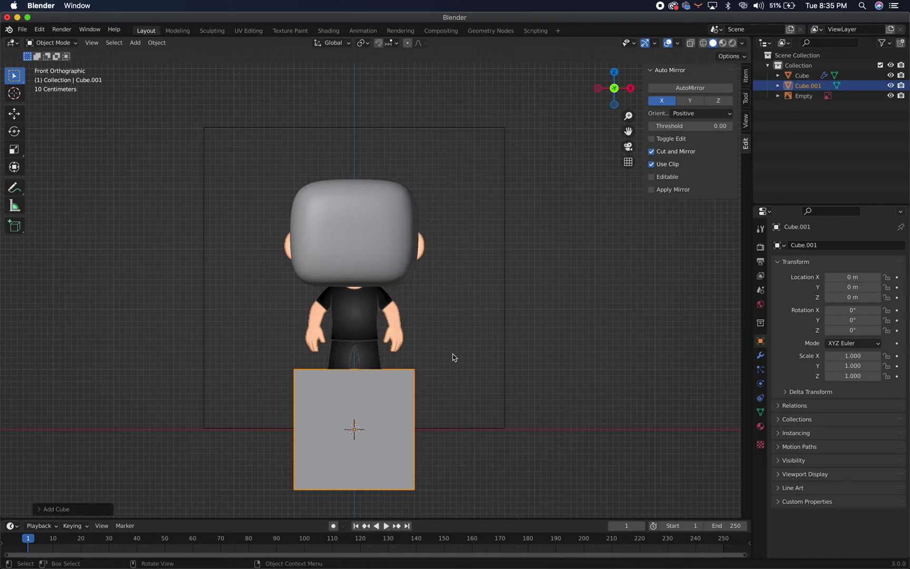
key(ctrl)
key(ctrl+3)
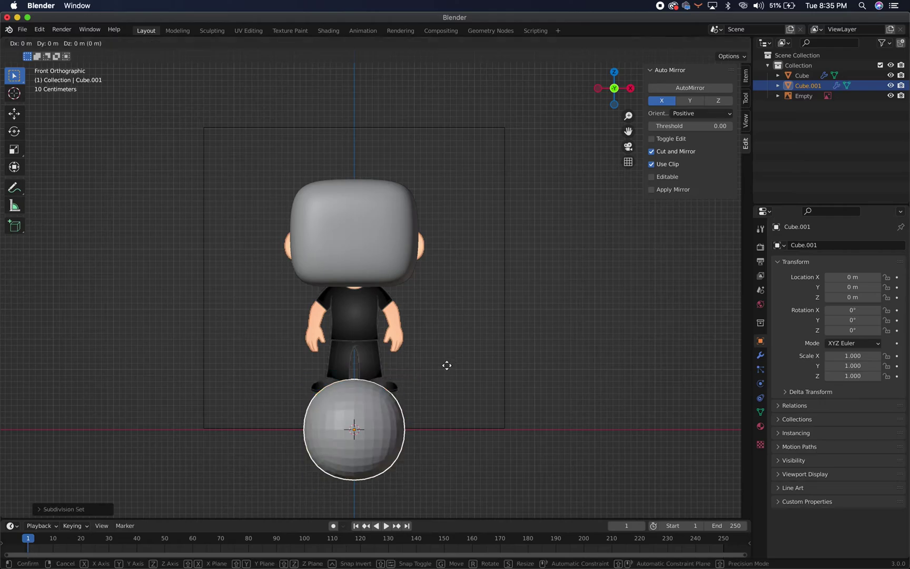
Move the new subdivided cube up along Z to about 3.31 m inside the head and turn on X-ray.
key(g)
key(z)
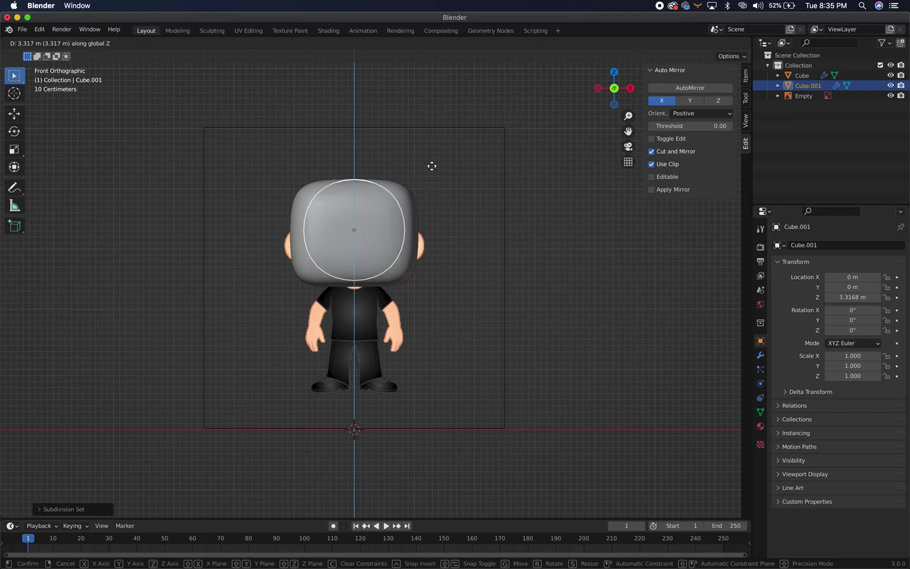
click(431, 167)
click(690, 43)
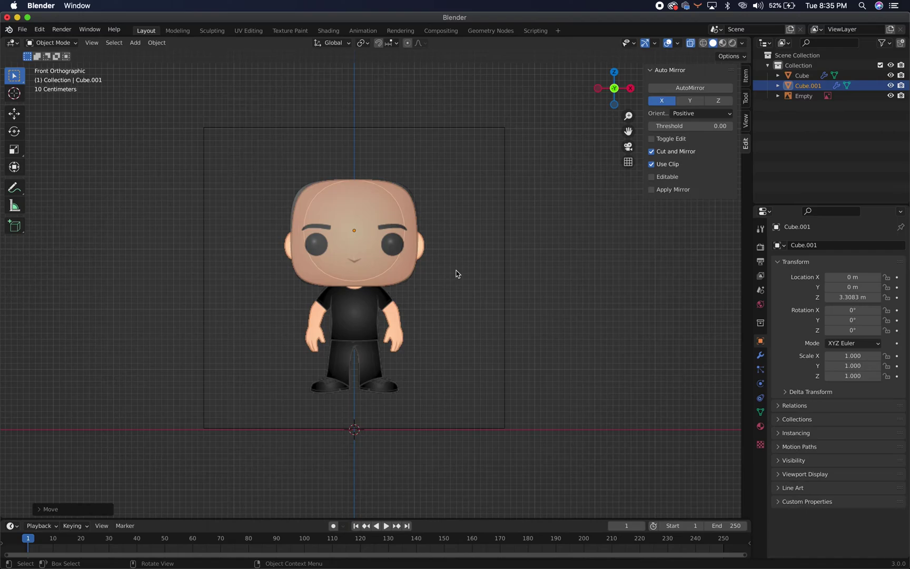
Move the new cube over the reference eye, to about 0.65 m along X and about 3.10 m along Z.
key(g)
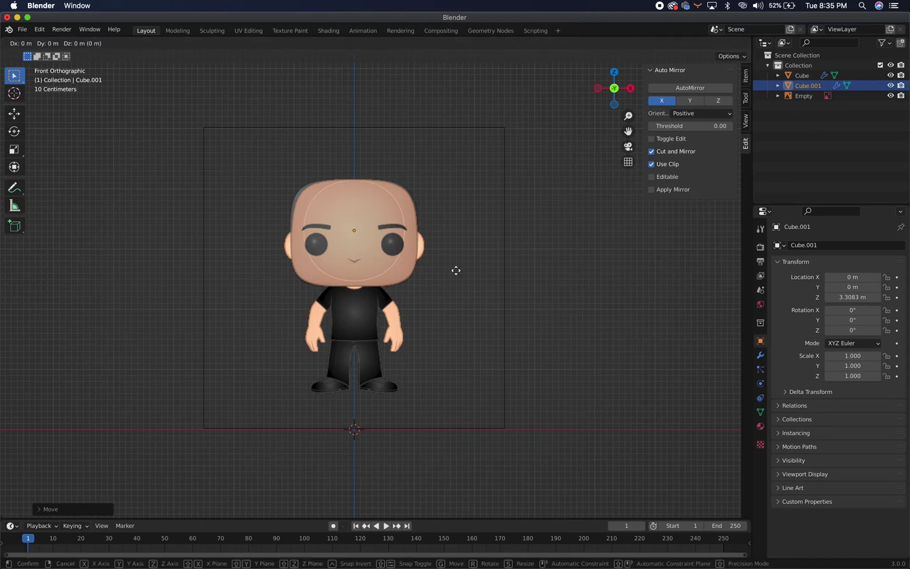
key(x)
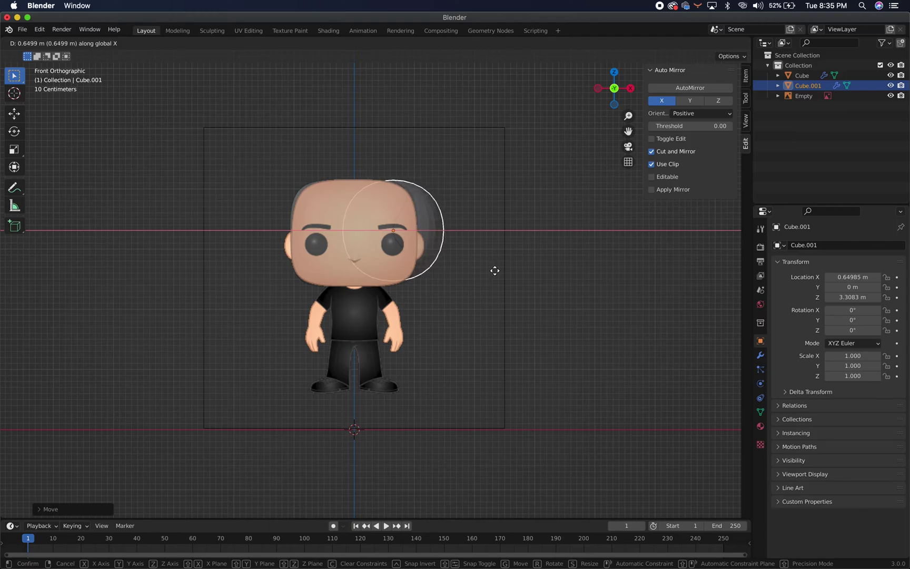
click(495, 271)
key(g)
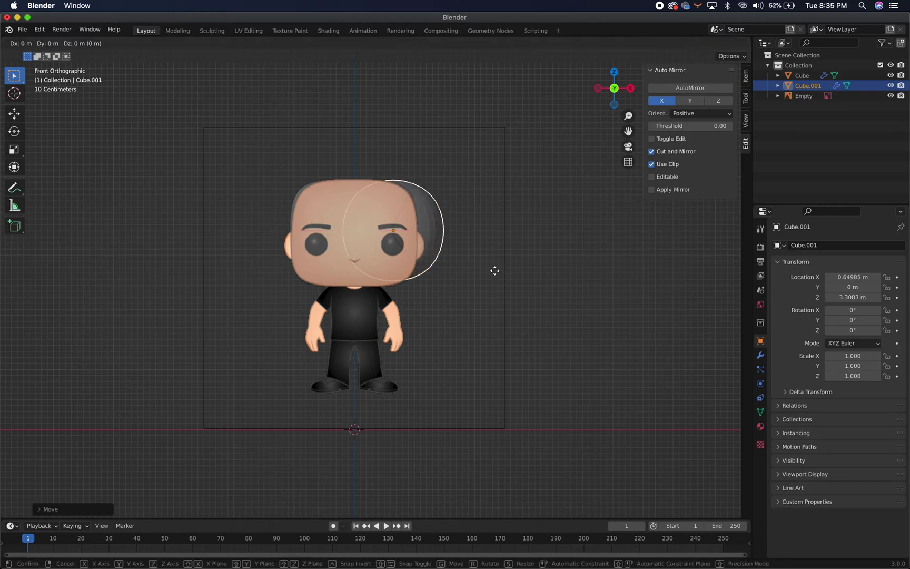
key(z)
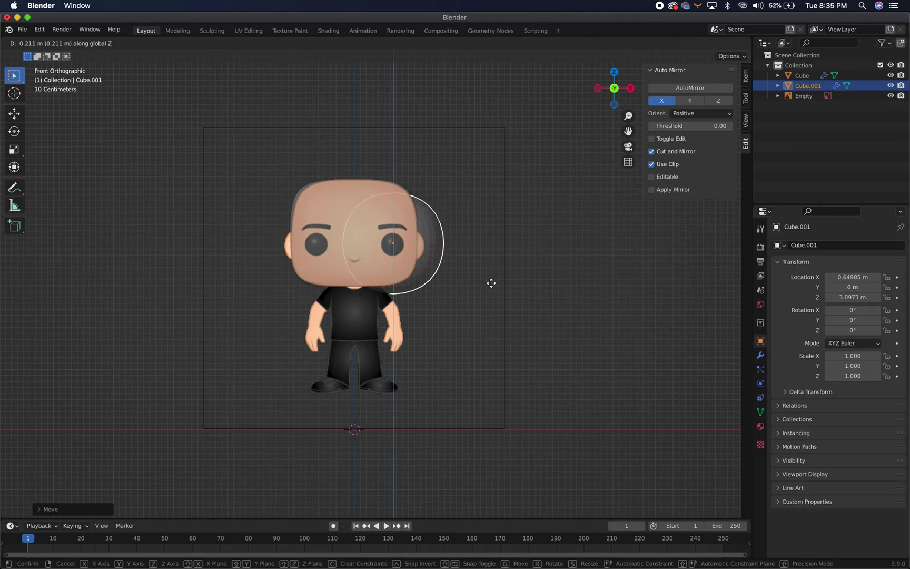
click(491, 283)
Scale the cube uniformly to about 0.249 to match the reference eye and adjust its height to about 3.08 m in Z.
key(s)
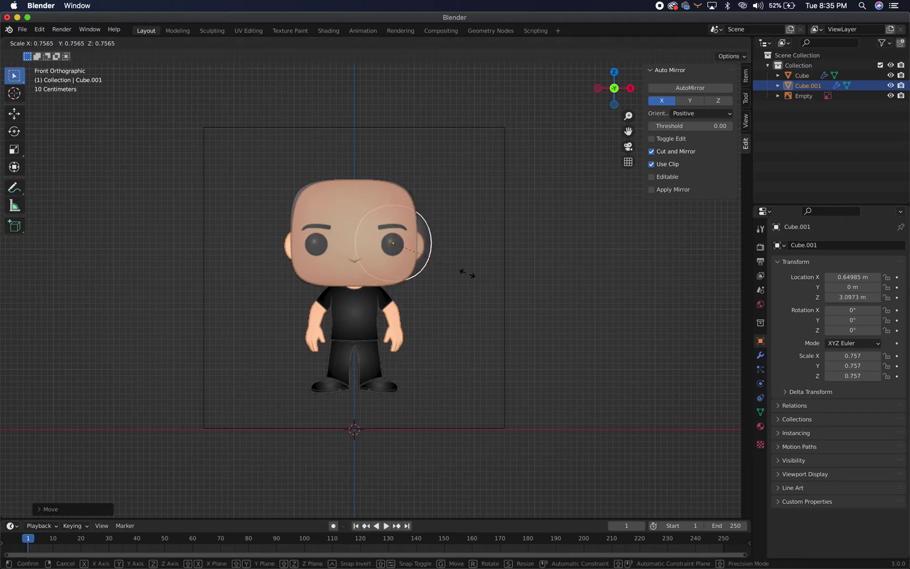
click(415, 267)
key(g)
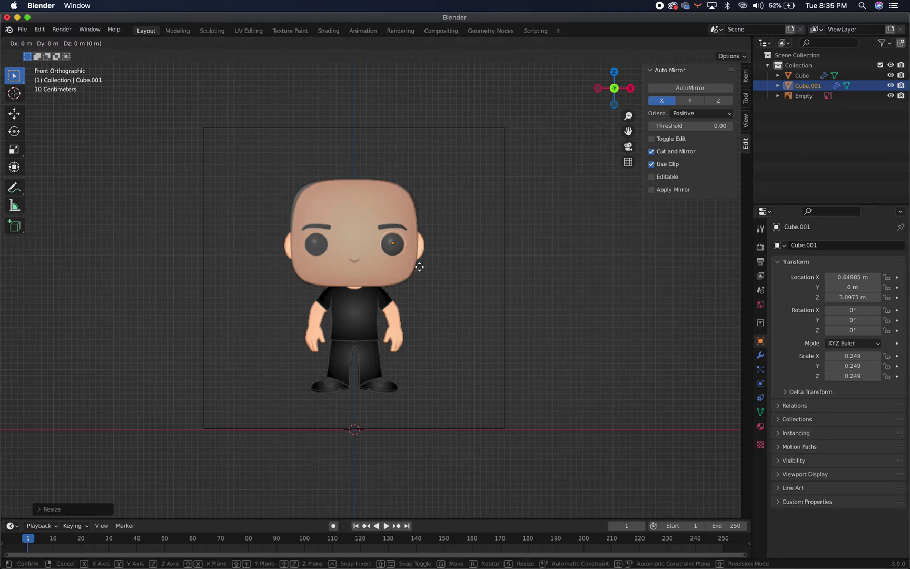
key(z)
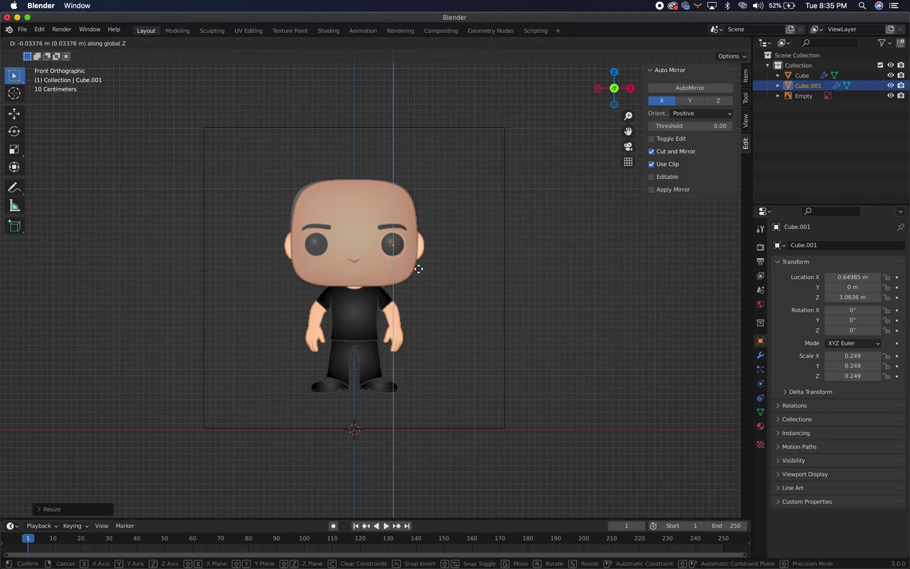
click(420, 265)
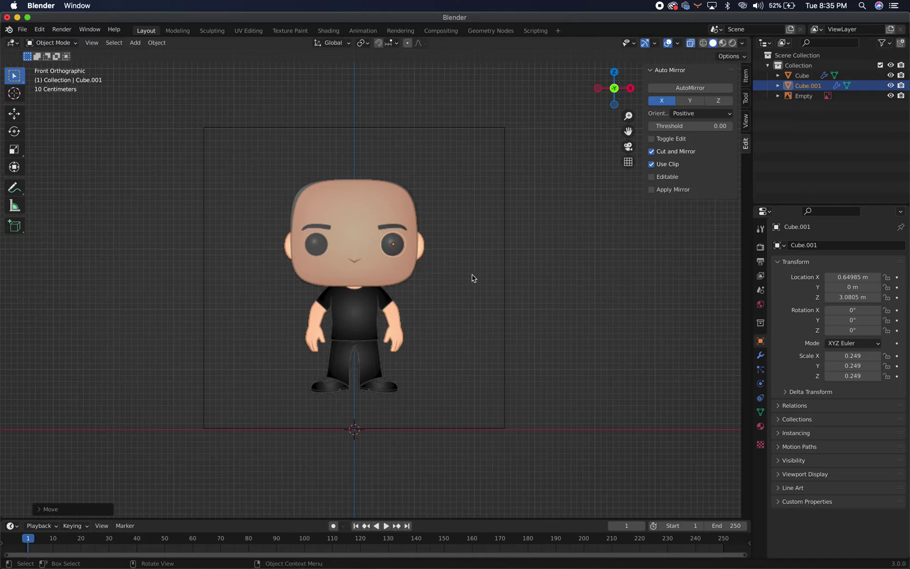
Move the eye forward along Y to about -0.84 m so it sits at the front surface of the head.
middle_drag(473, 273, 383, 291)
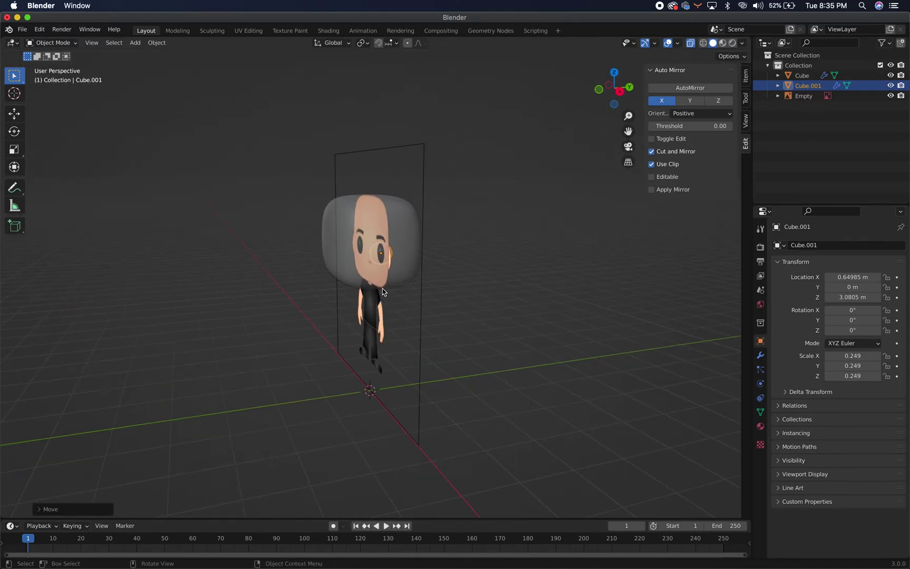
key(g)
key(y)
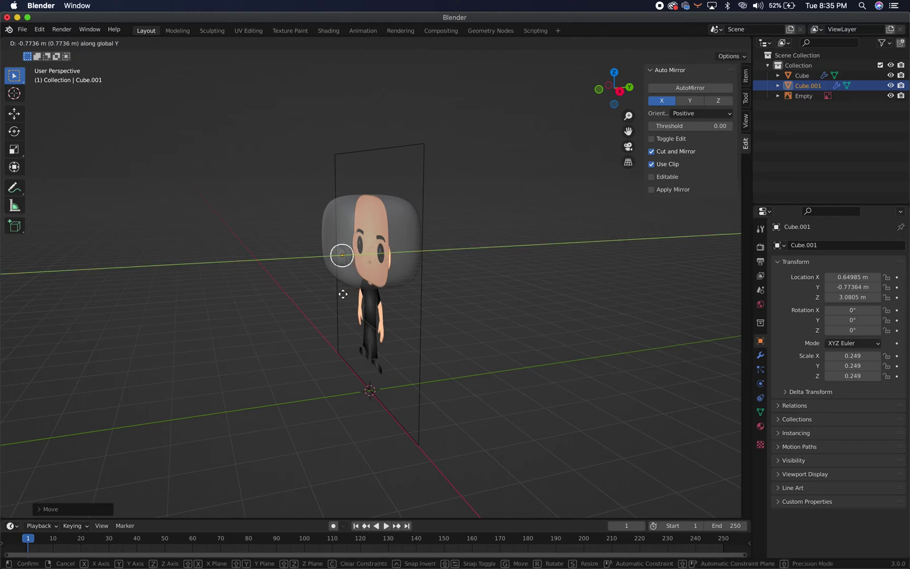
click(341, 298)
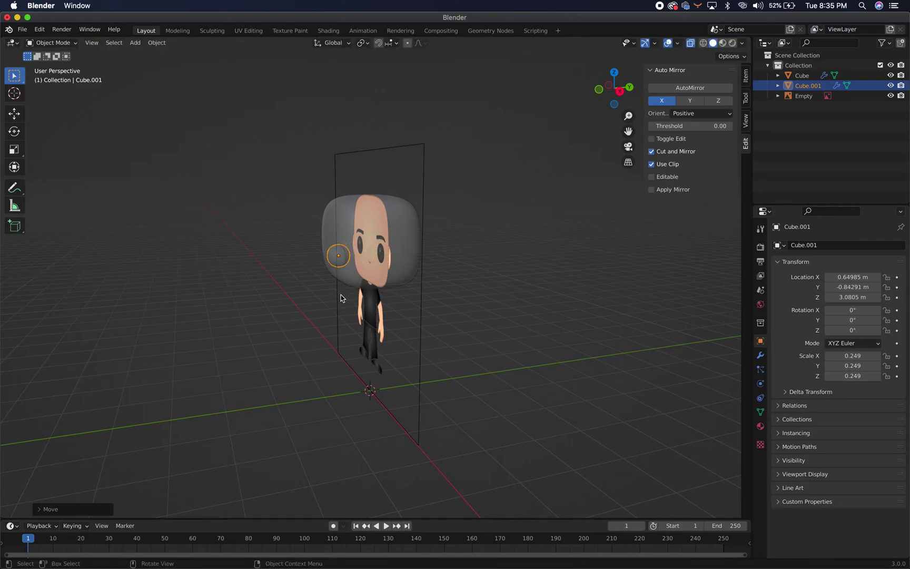
Flatten the eye along Y to a scale of about 0.058.
key(s)
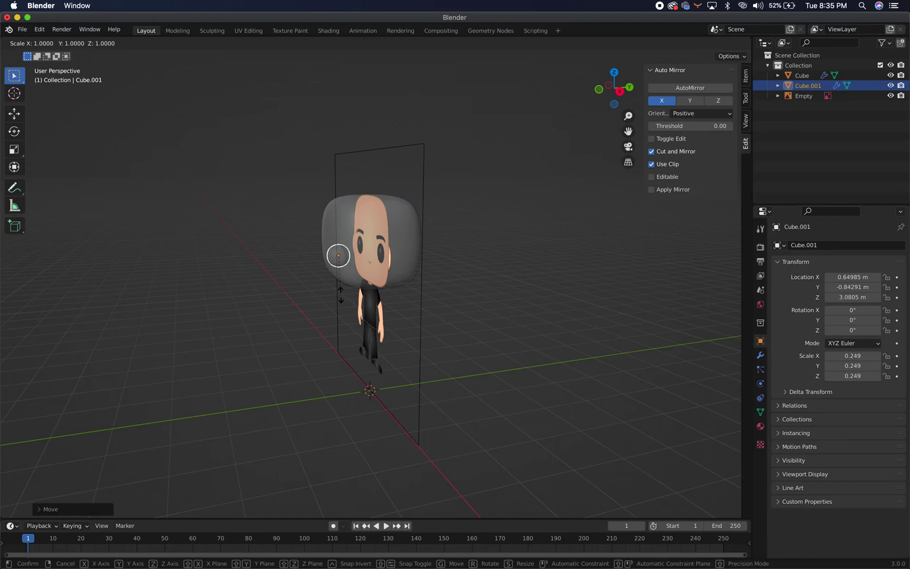
key(y)
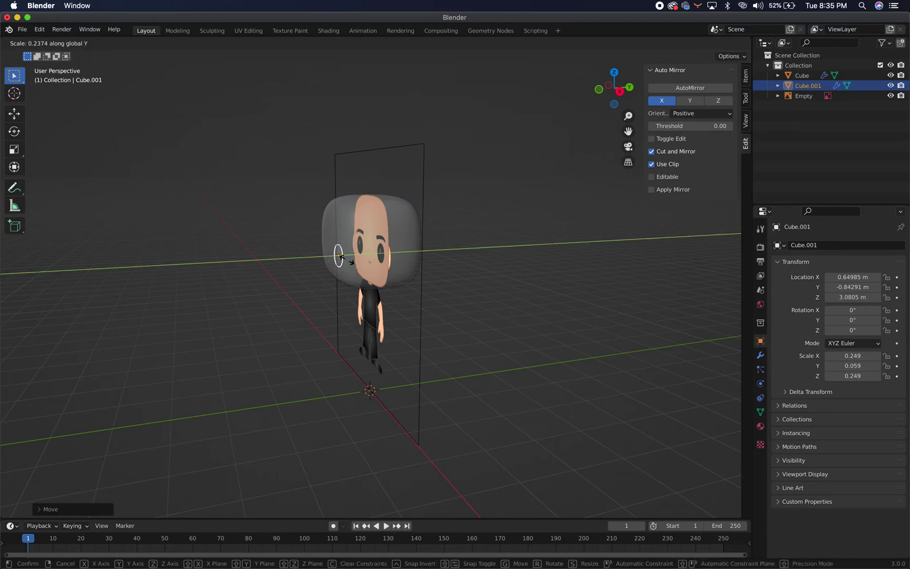
click(345, 260)
scroll(341, 321, down, 3)
scroll(341, 322, up, 5)
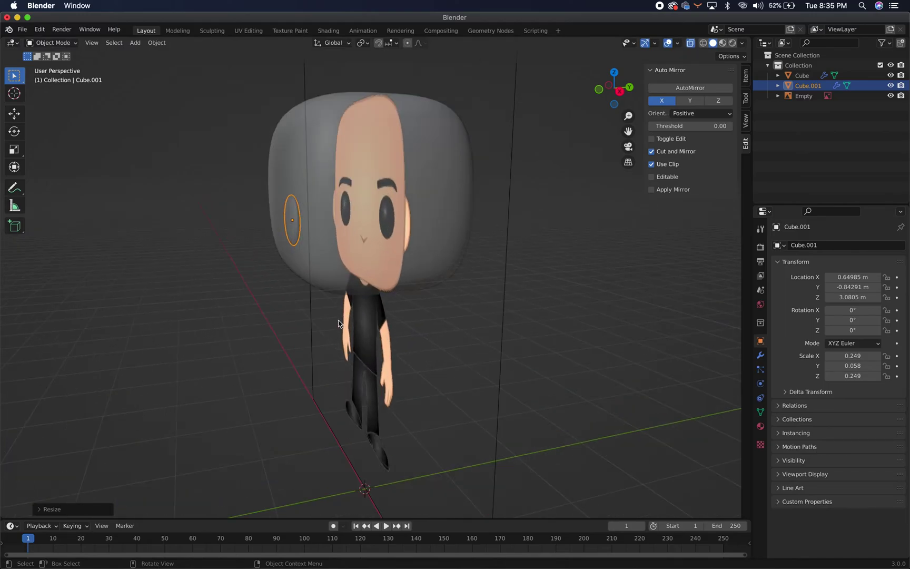
Turn off X-ray and rotate the eye about 4.12° around global Z to follow the curve of the face.
middle_drag(340, 321, 427, 319)
scroll(427, 319, down, 3)
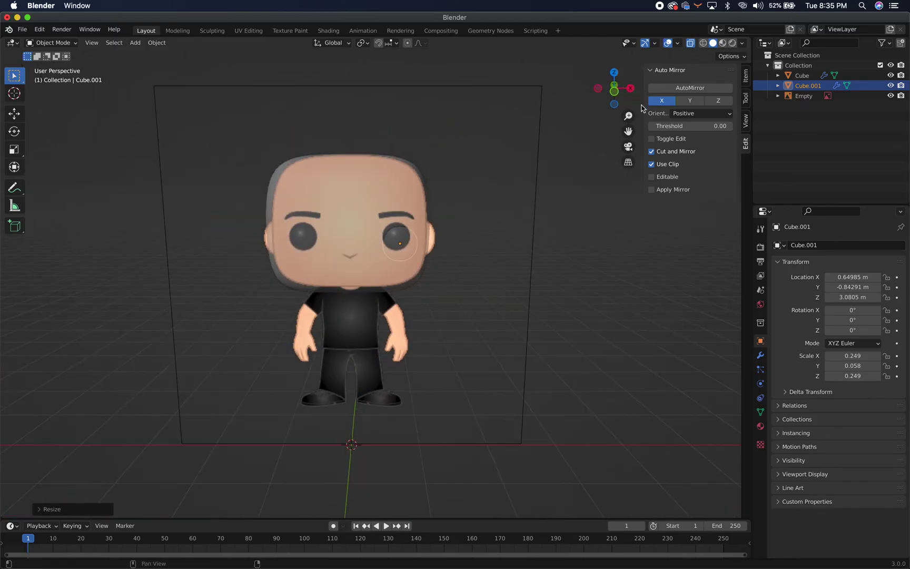
click(690, 43)
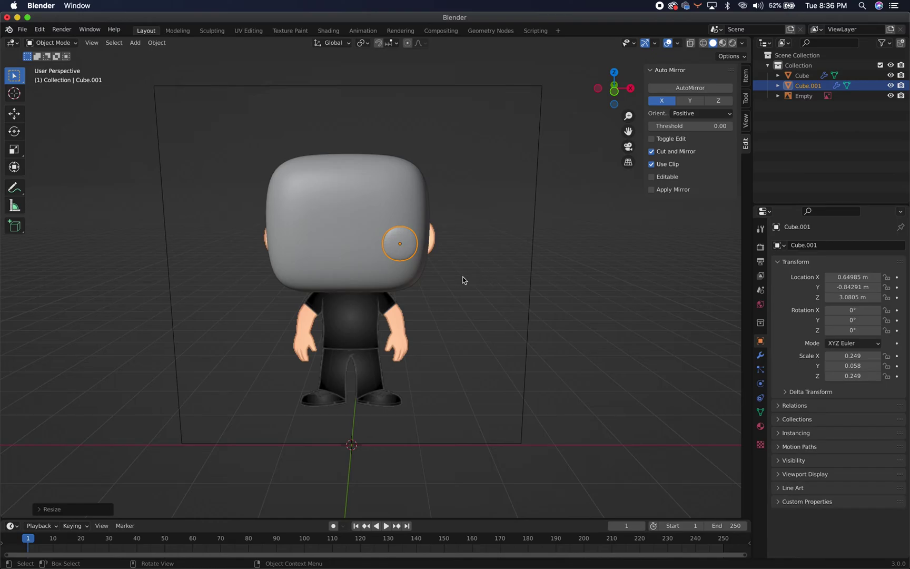
key(r)
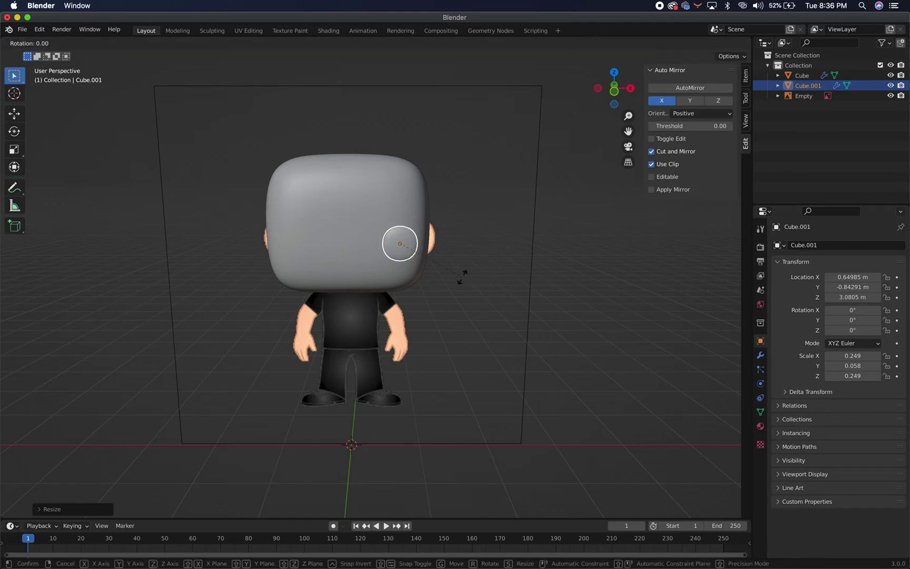
key(z)
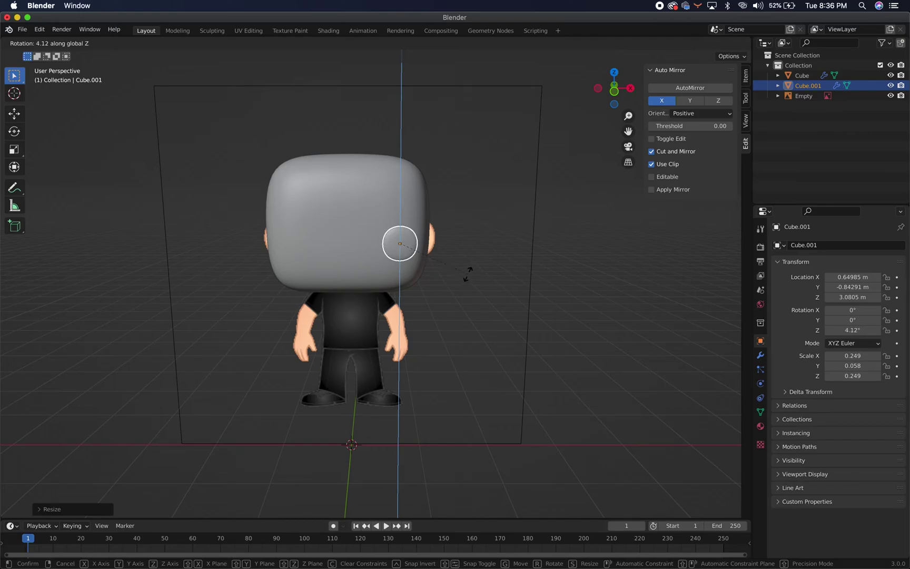
click(467, 273)
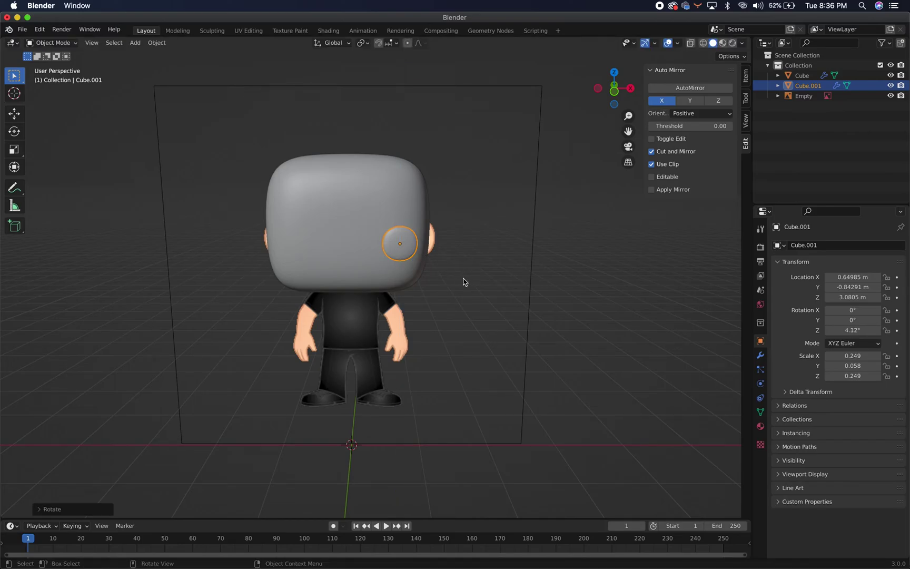
Try to shift the flattened eye along the X axis and undo the move.
middle_drag(464, 281, 359, 274)
key(g)
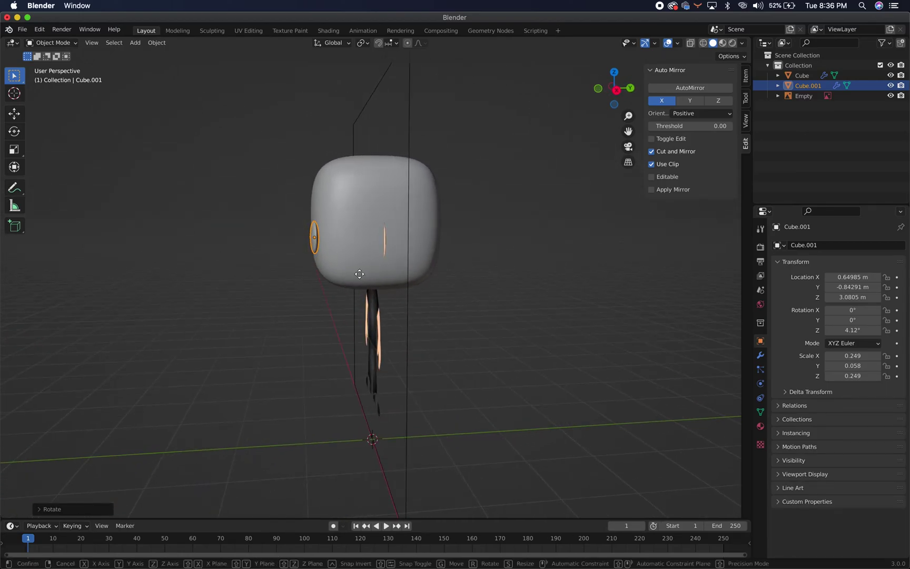
key(x)
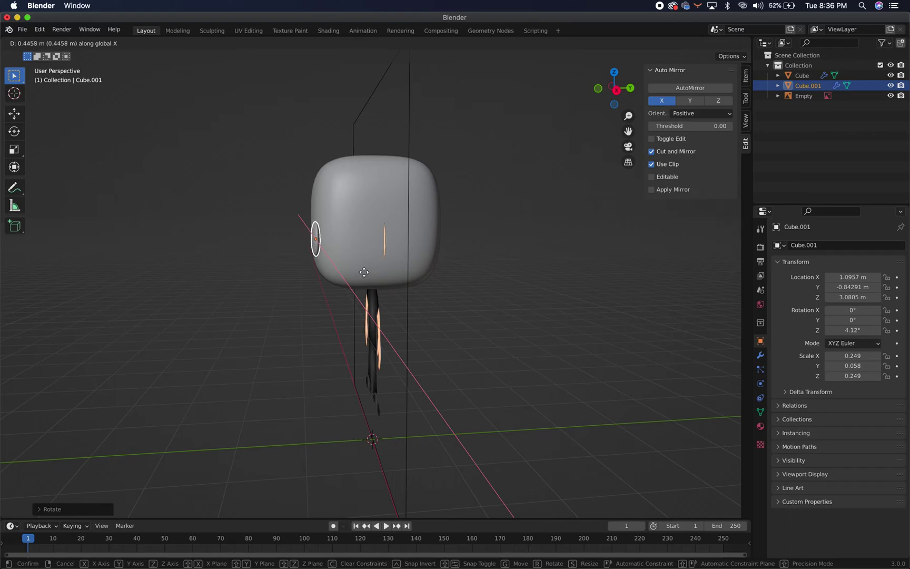
click(358, 272)
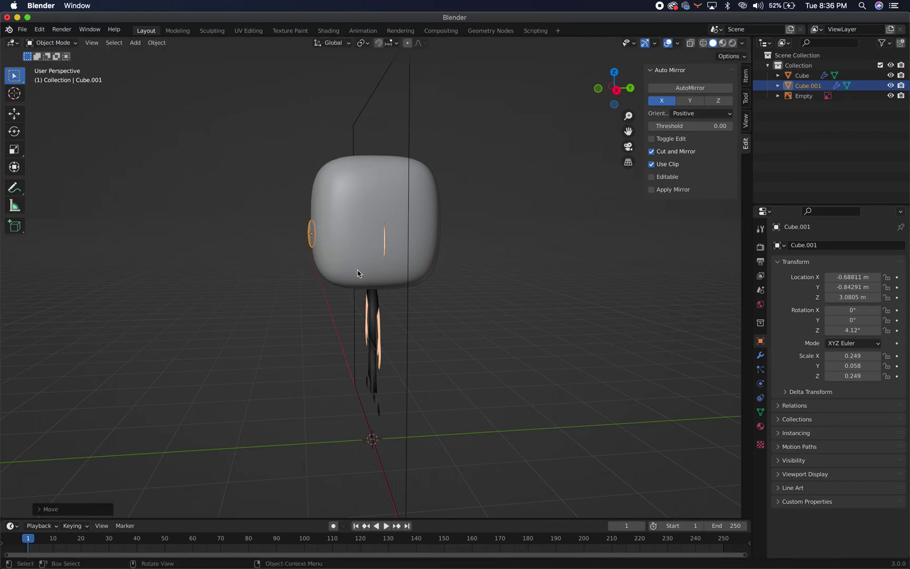
key(super+z)
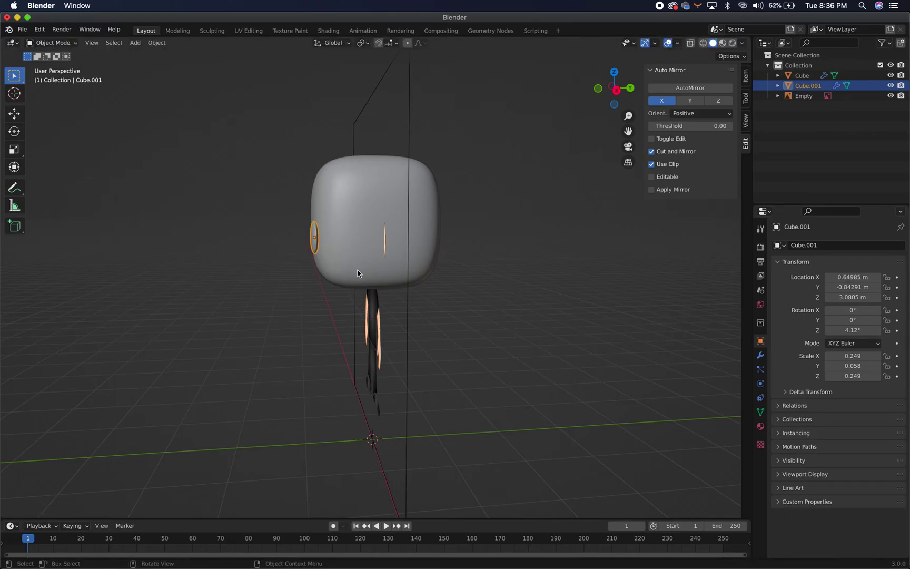
Tilt the eye about 6.5° around X and move it back into the face along Y to about -0.79 m.
key(r)
key(x)
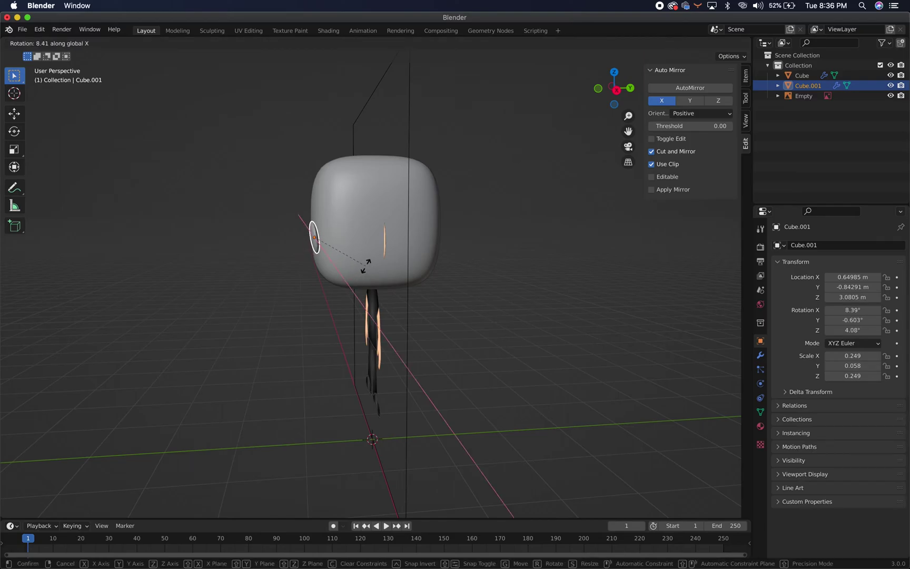
click(364, 271)
key(g)
key(y)
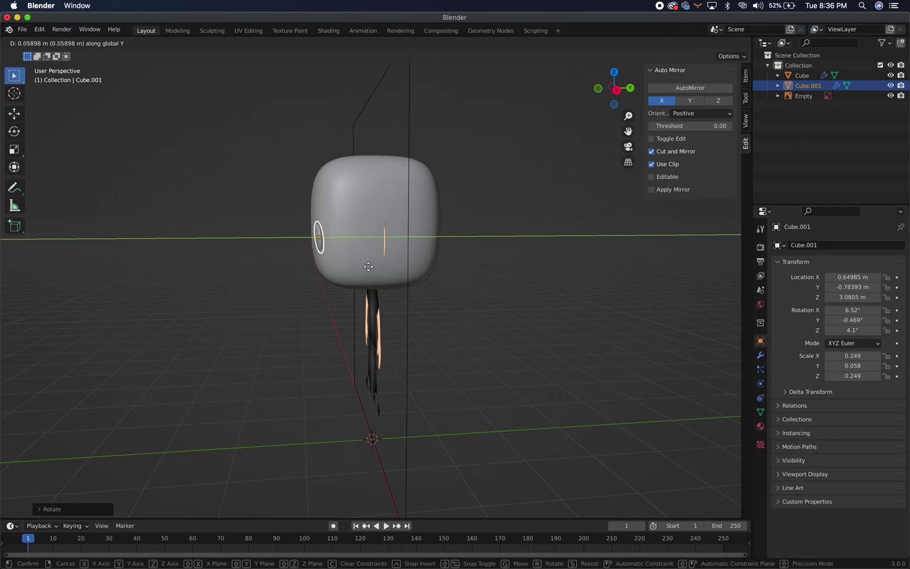
click(367, 267)
Rotate the eye around global Z to about 8.56° and move it forward along Y to about -0.86 m.
middle_drag(368, 267, 459, 260)
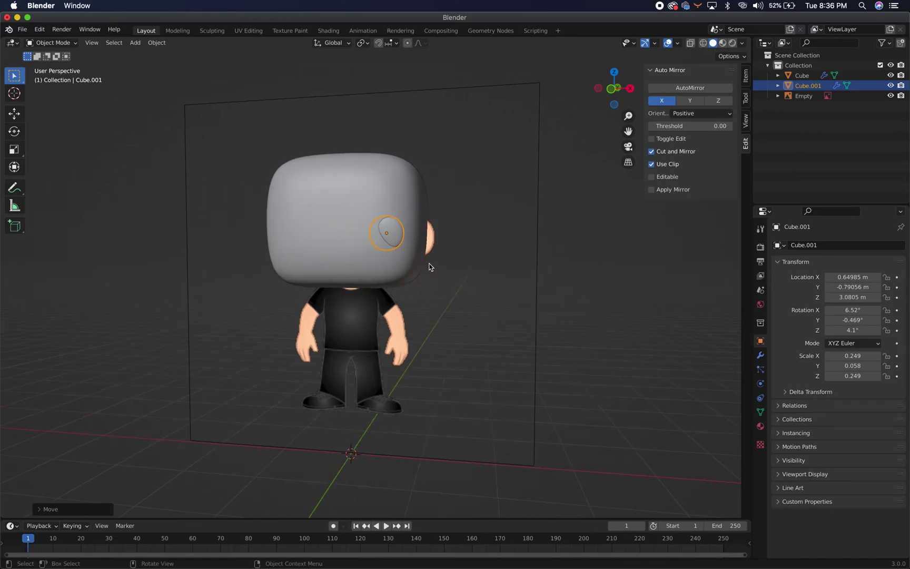
key(r)
key(z)
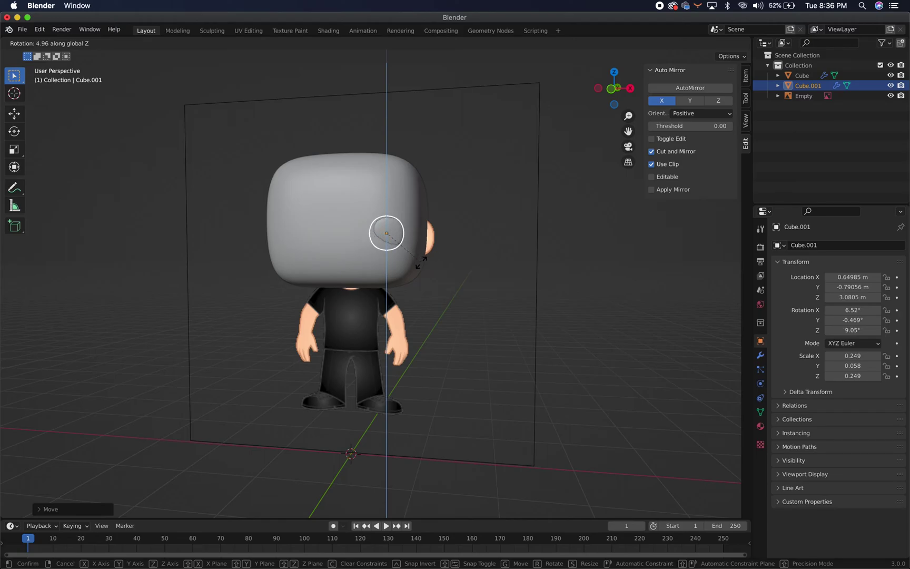
click(422, 262)
key(g)
key(y)
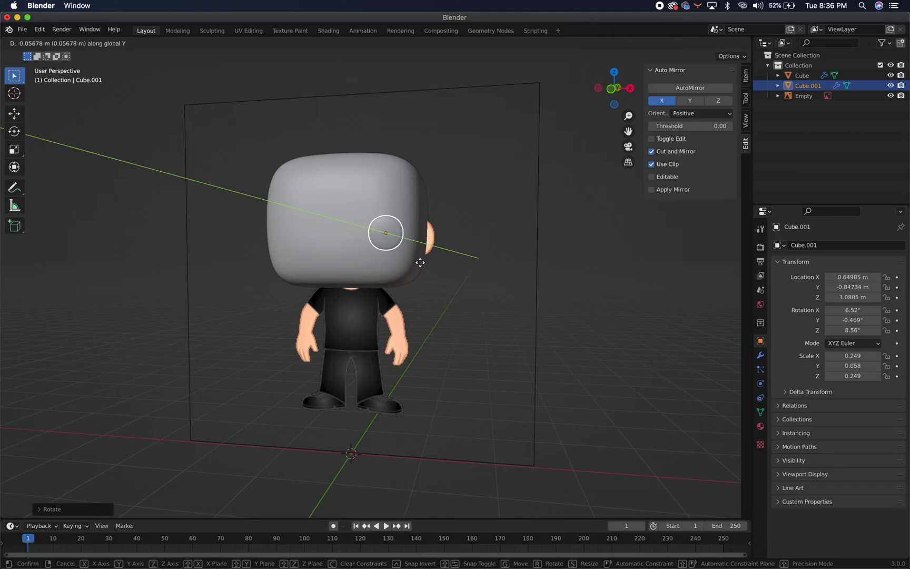
click(421, 263)
Check the eye from the side and push it back along Y to about -0.82 m against the head.
middle_drag(440, 272, 362, 312)
scroll(325, 280, up, 5)
key(g)
key(y)
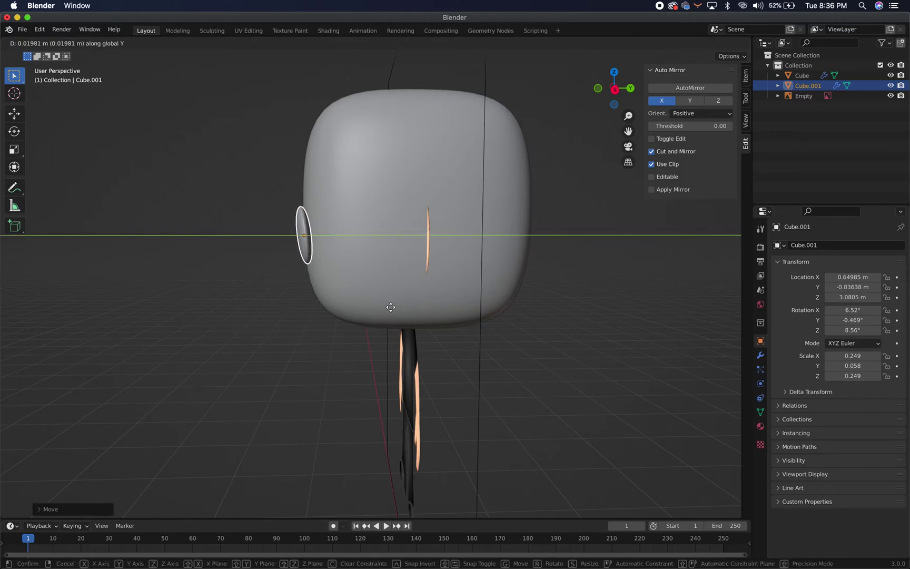
click(417, 304)
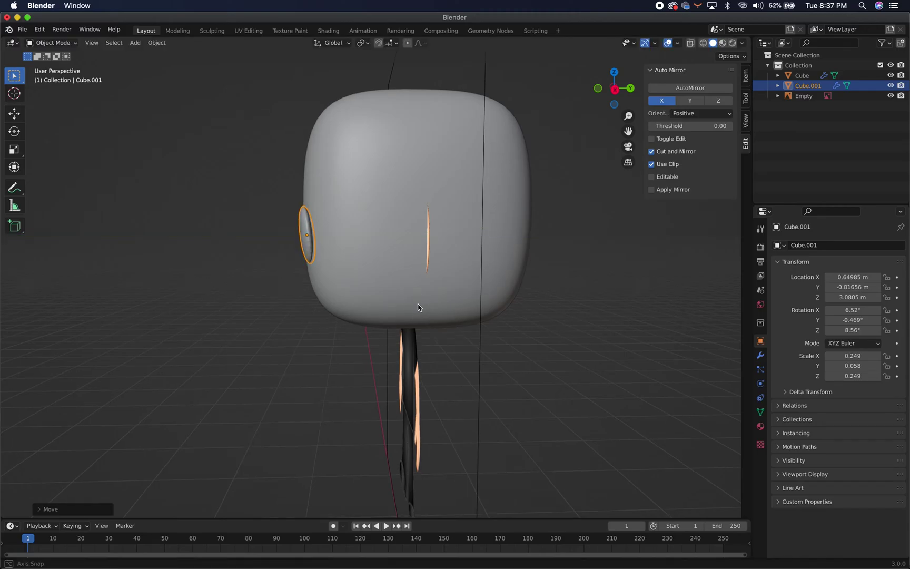
Viewing the head from above, rotate the eye around Z to about 11.8° and sink it along Y to about -0.805 m.
middle_drag(416, 305, 468, 391)
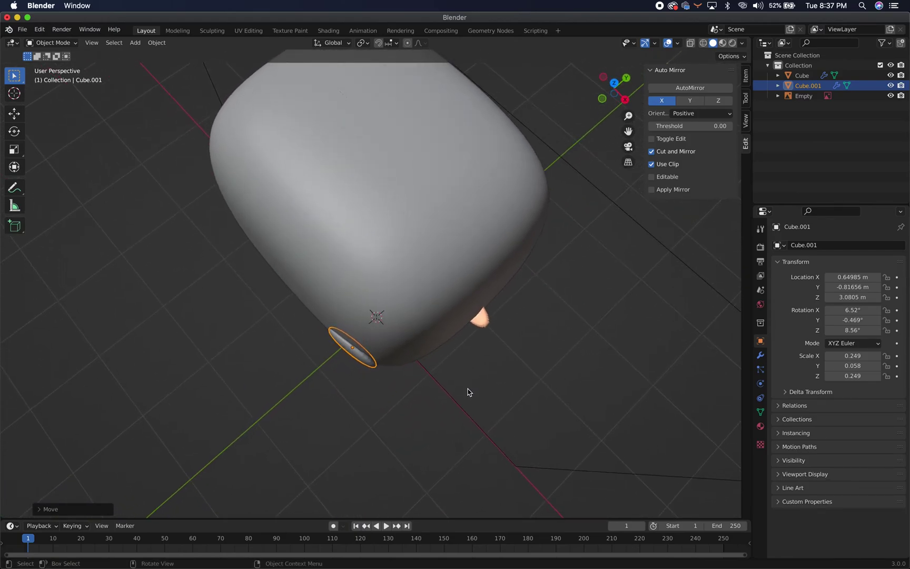
key(r)
key(z)
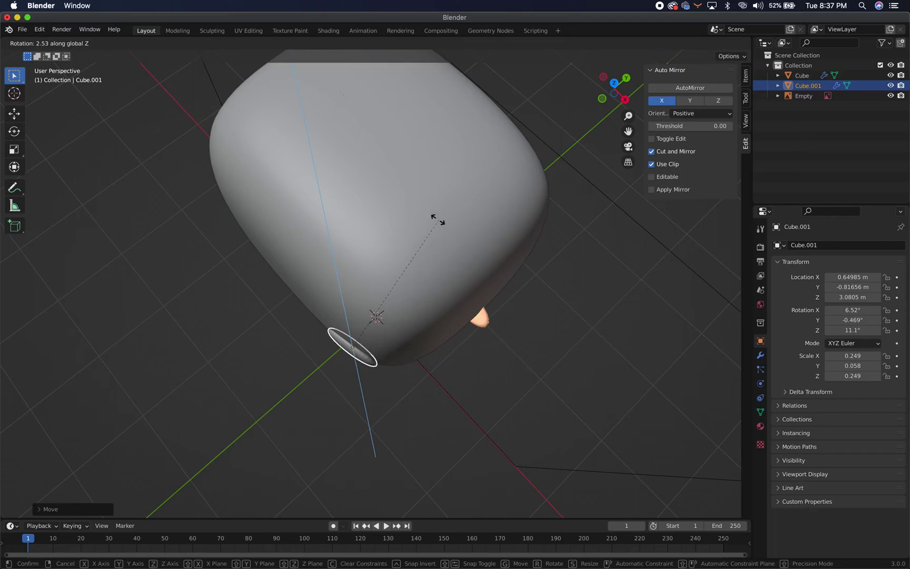
click(398, 160)
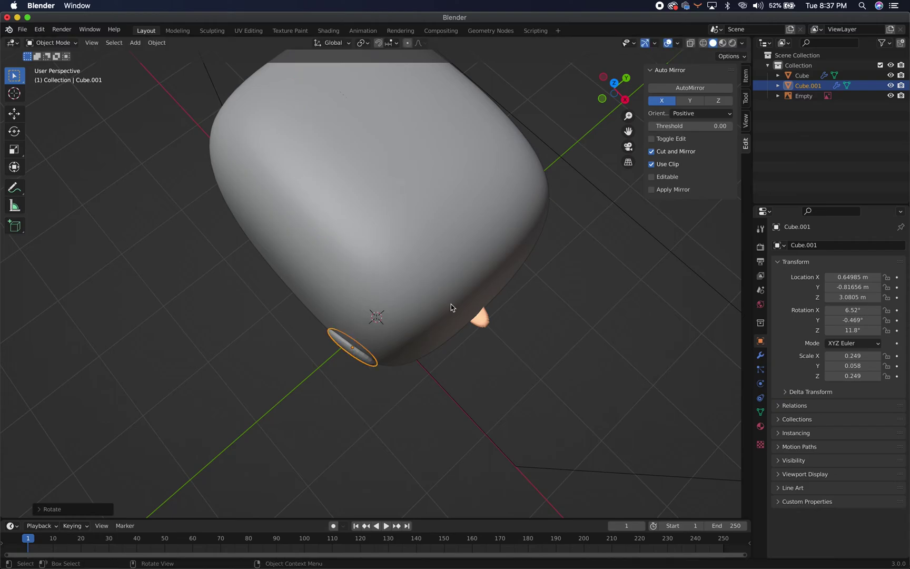
key(g)
key(y)
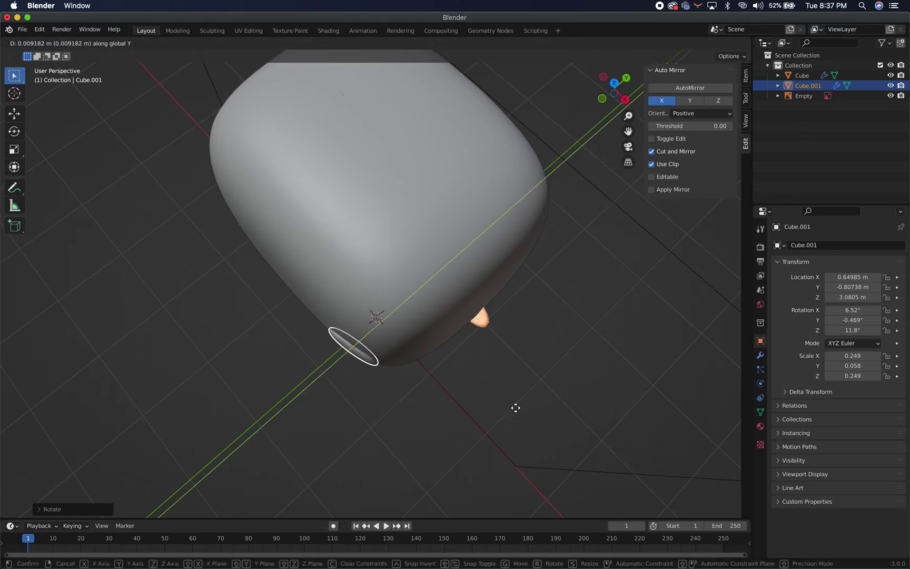
click(515, 408)
middle_drag(512, 424, 565, 342)
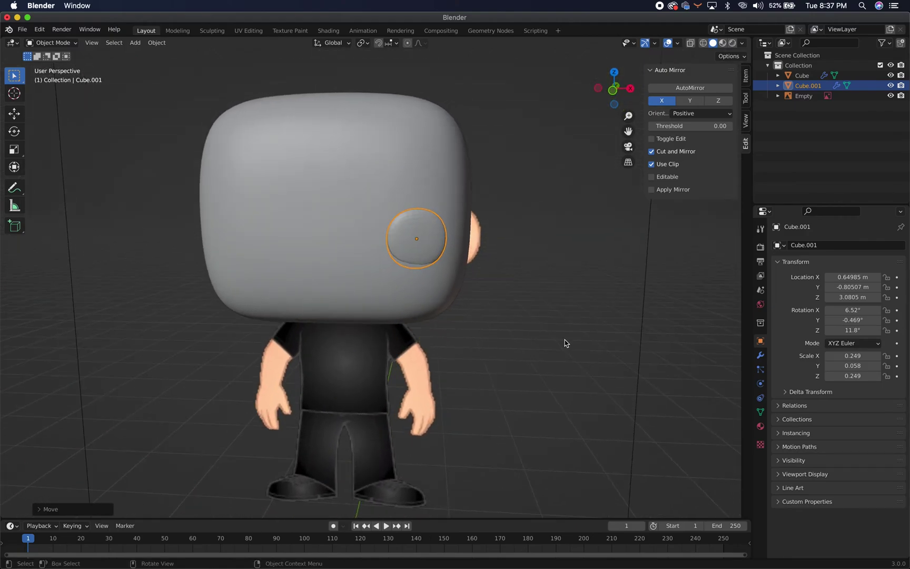
Move the eye forward along Y to about -0.82 m and shade it smooth.
scroll(563, 344, down, 2)
key(g)
key(y)
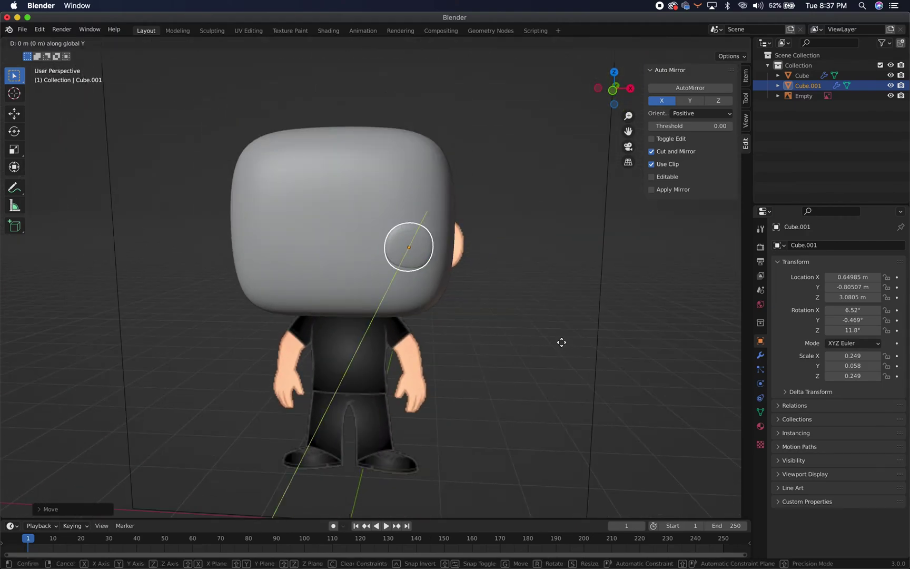
click(562, 347)
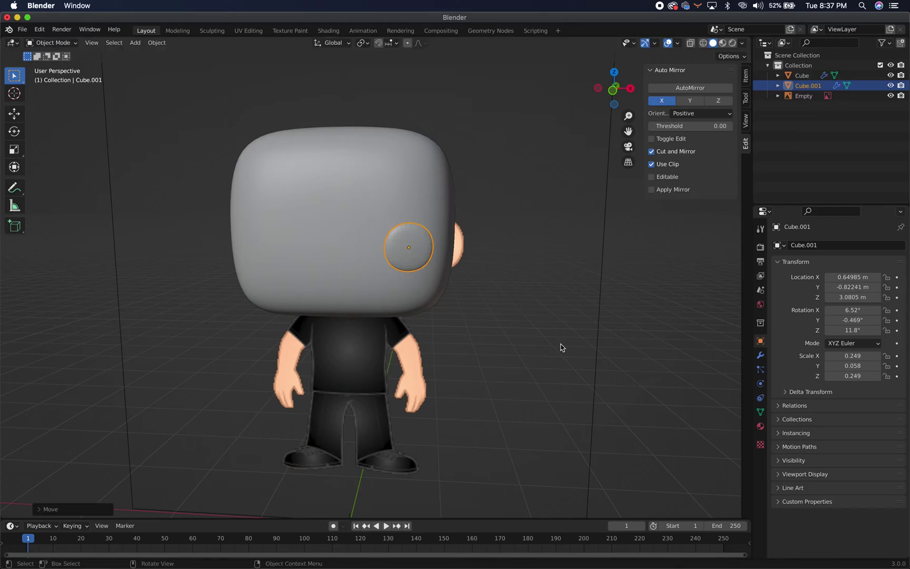
right_click(413, 245)
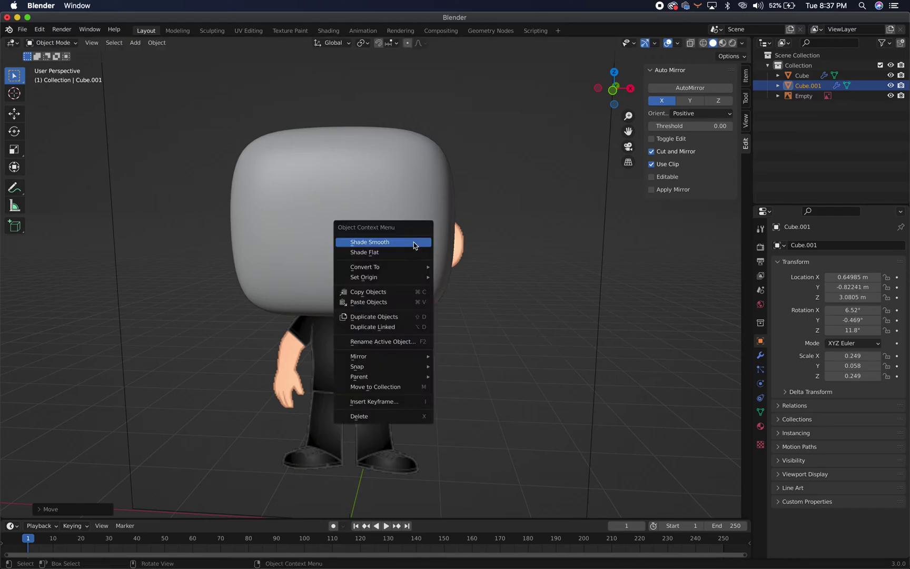
click(413, 243)
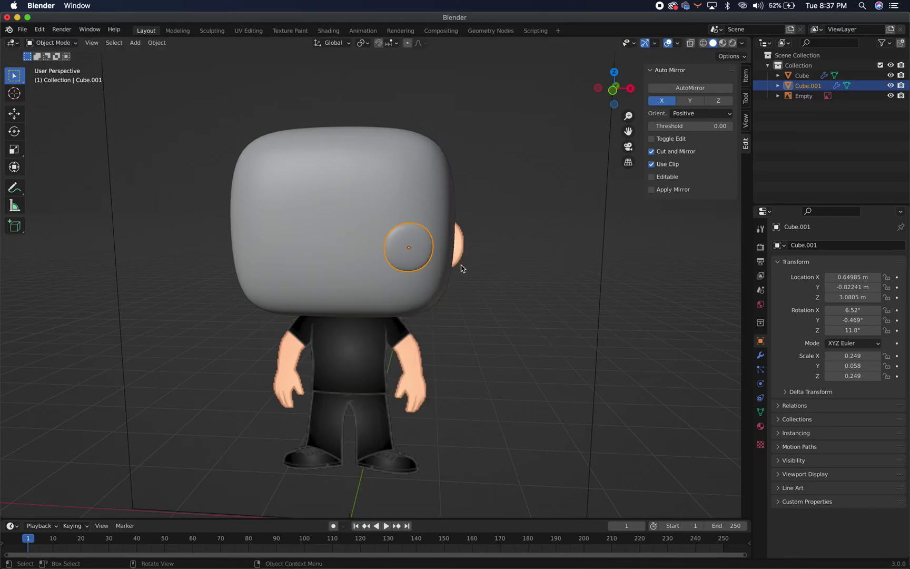
Add a Mirror modifier to the eye on the X axis, with the head cube as the mirror object.
click(760, 355)
click(861, 248)
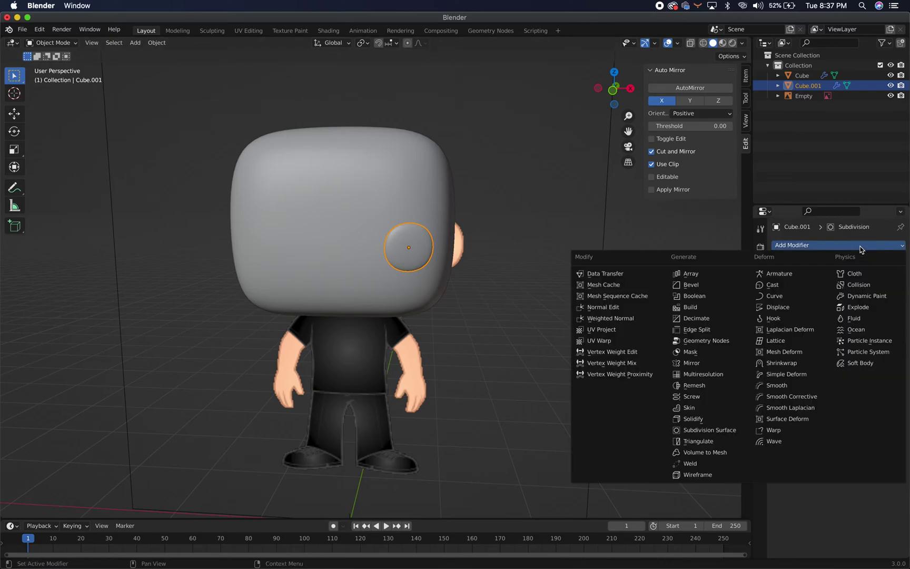
click(765, 243)
click(880, 245)
click(721, 363)
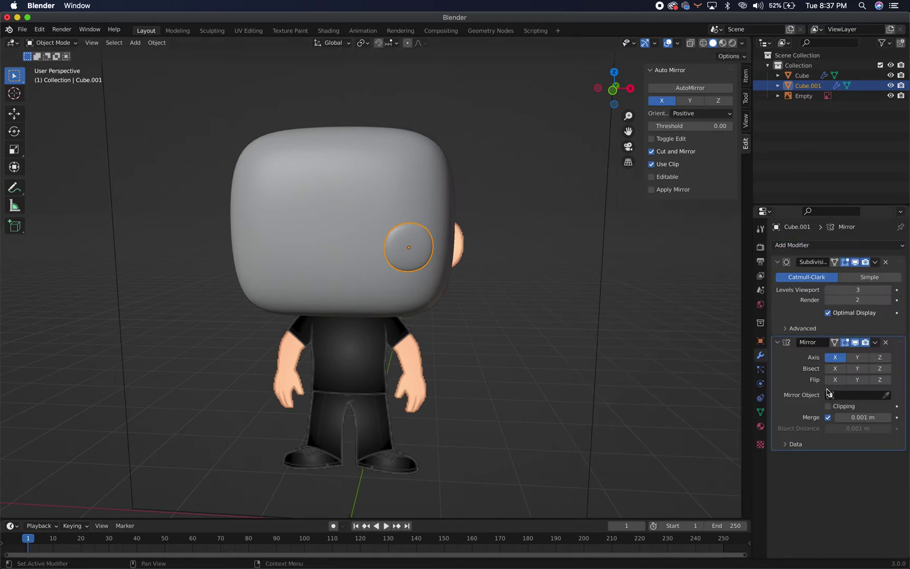
click(885, 395)
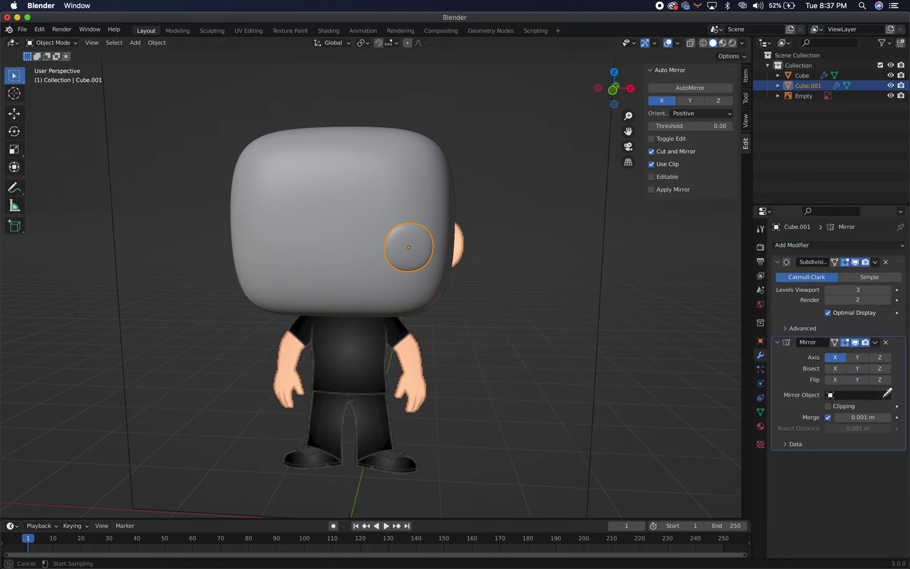
click(339, 198)
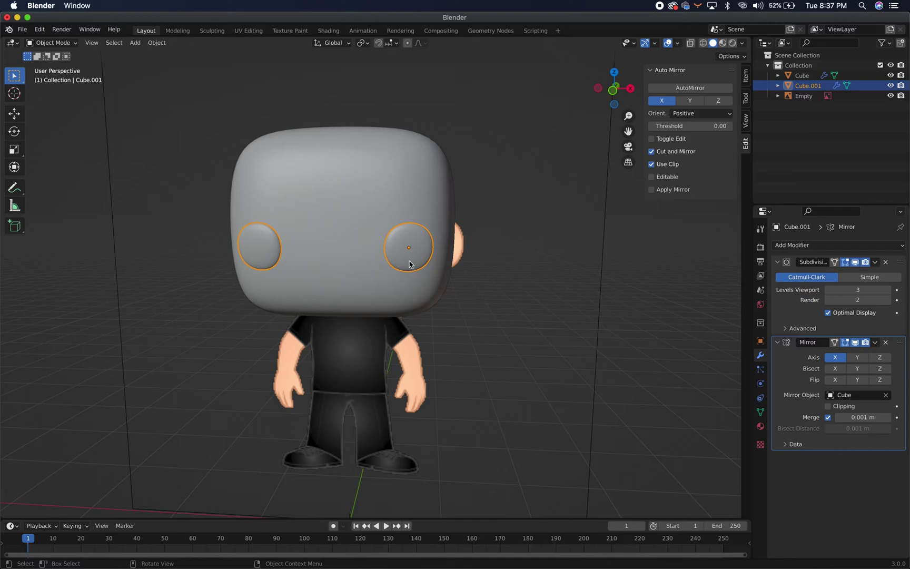
In front view, add a mesh plane and rotate it 90° around X so it stands upright.
key(grave)
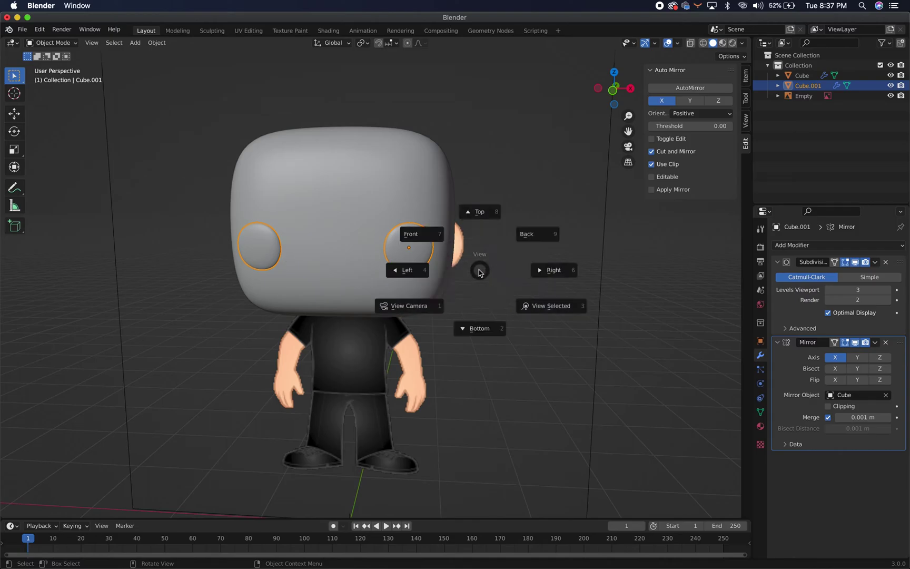
click(430, 236)
click(498, 265)
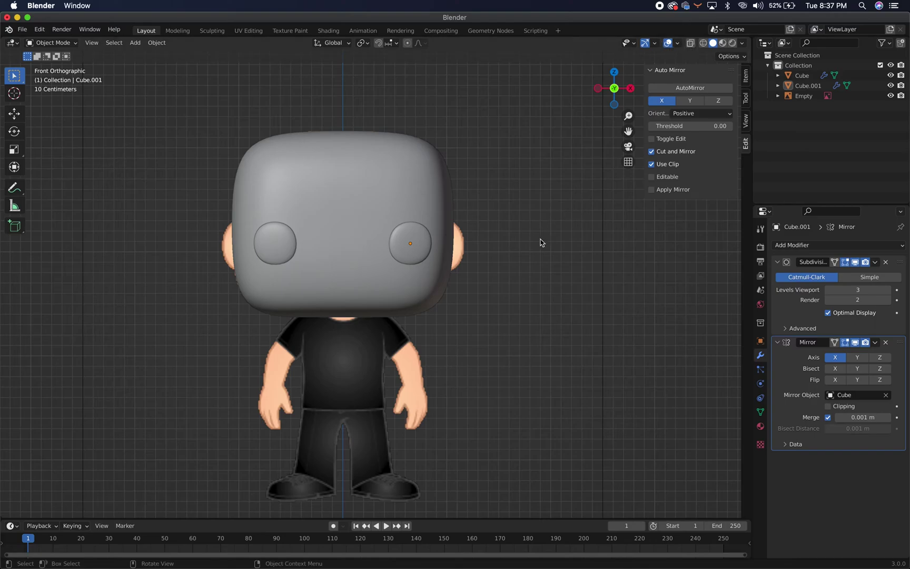
key(shift+a)
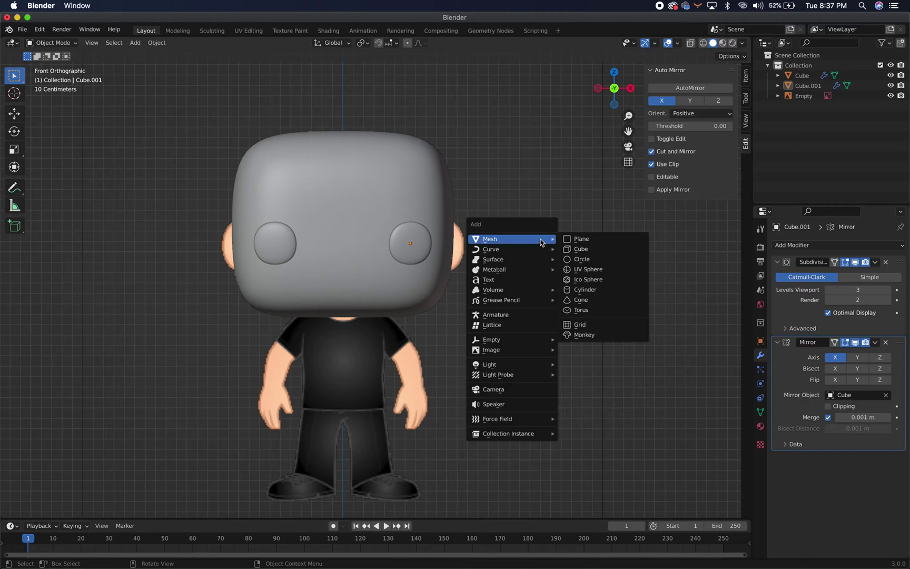
click(569, 239)
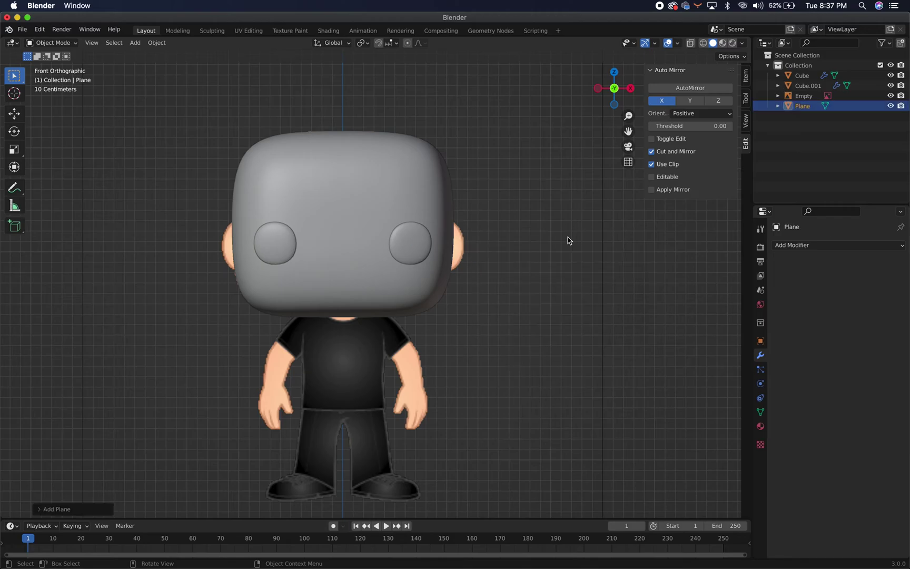
key(Home)
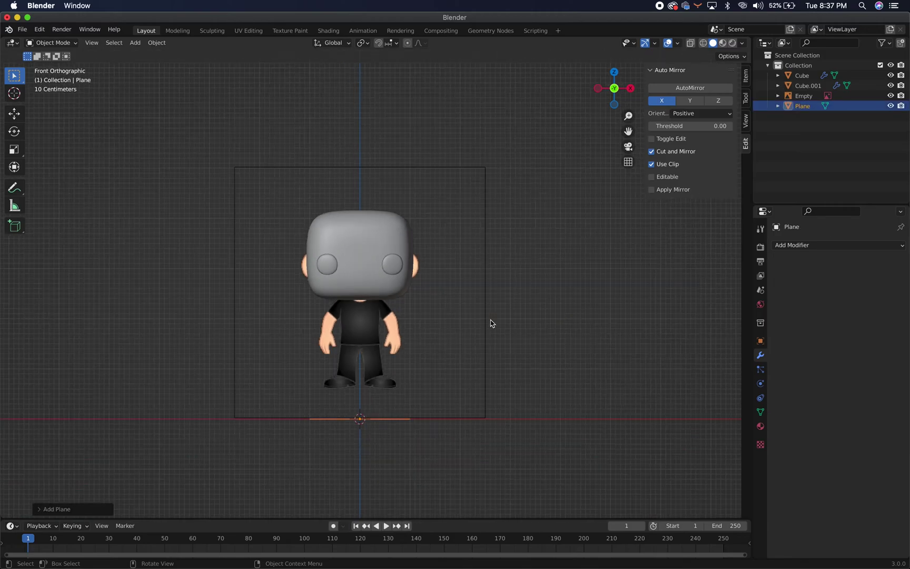
scroll(491, 323, up, 1)
text(rx)
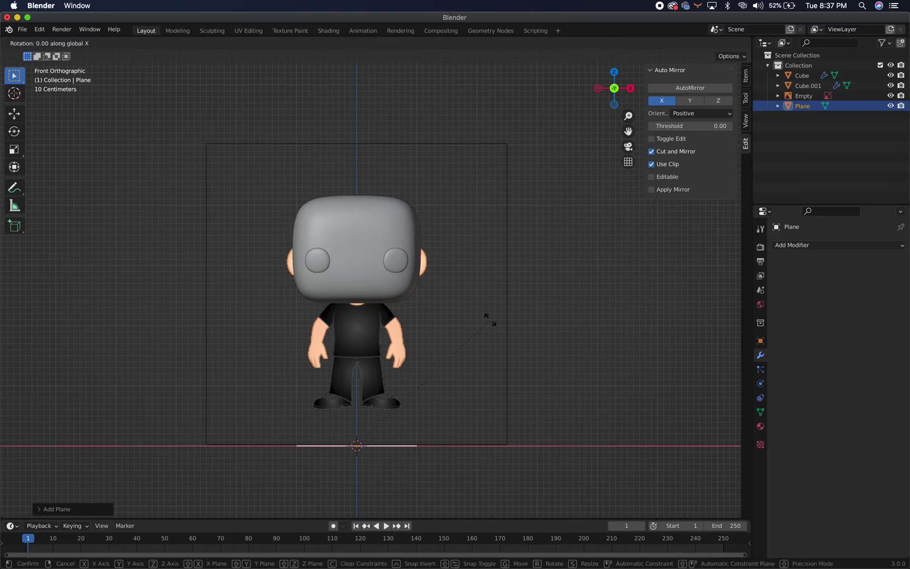
text(90)
key(Return)
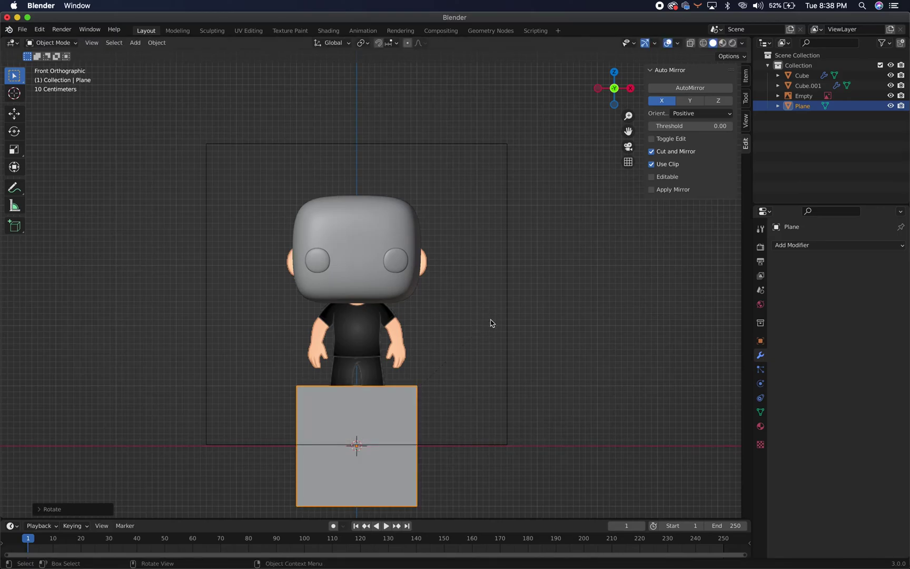
Turn on X-ray display and scale the plane down to a small square about as tall as the reference eyebrow.
click(690, 43)
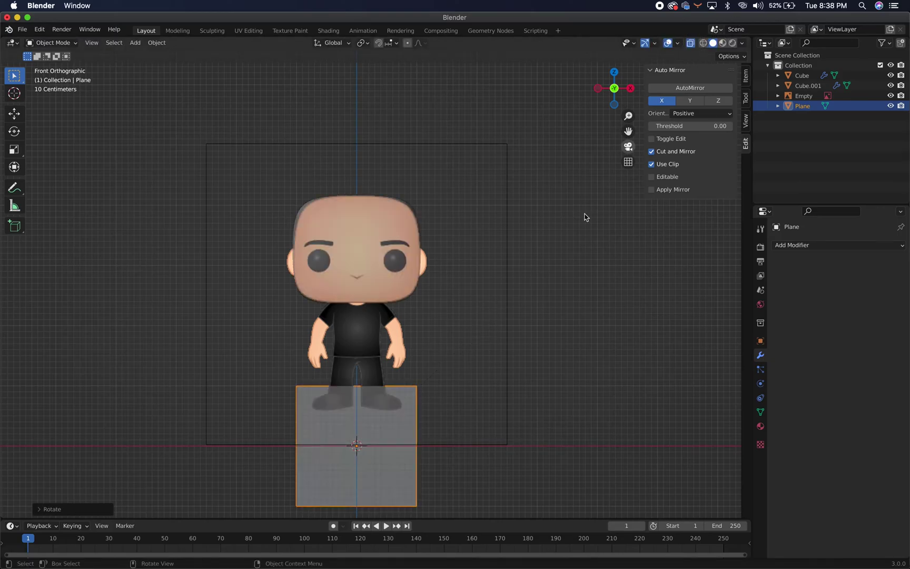
key(s)
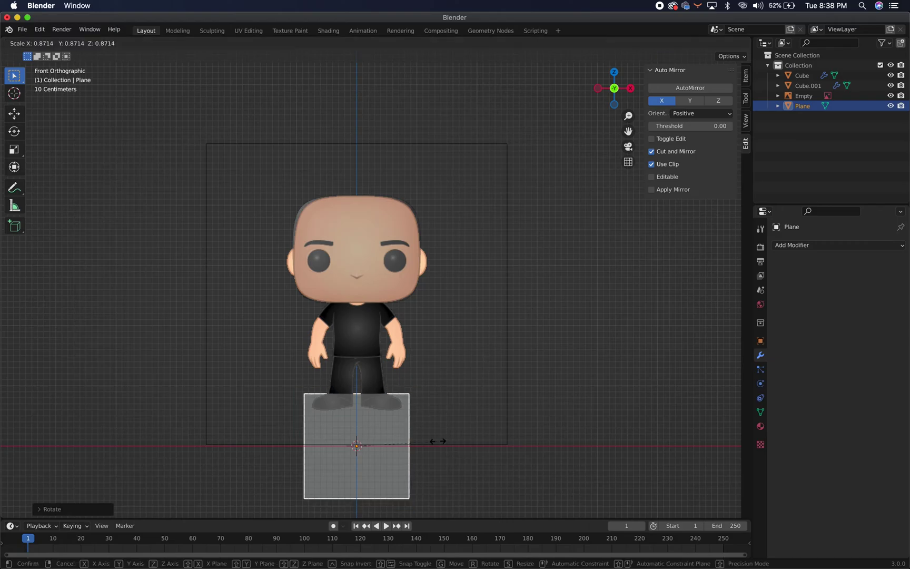
click(356, 446)
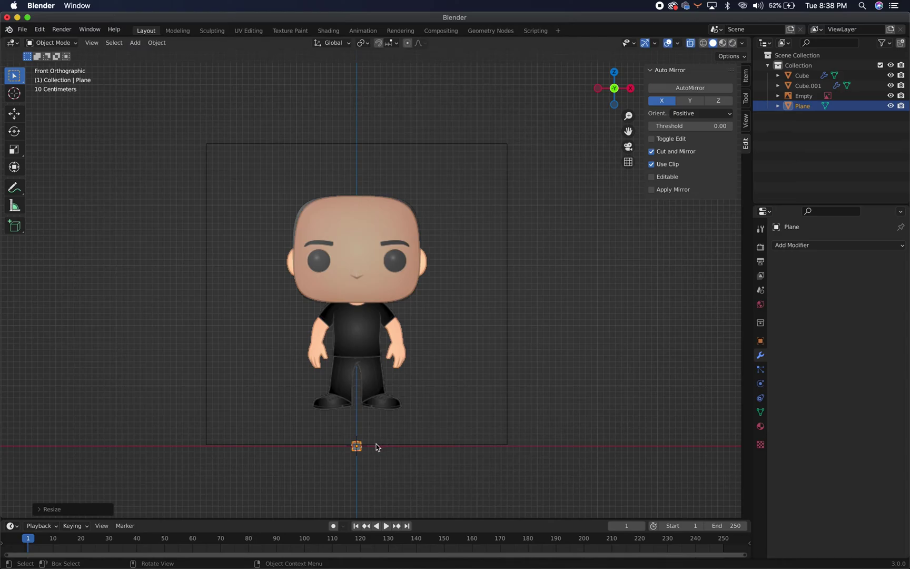
Move the plane up along Z to eyebrow height and along X to the inner end of the +X side eyebrow.
key(g)
key(z)
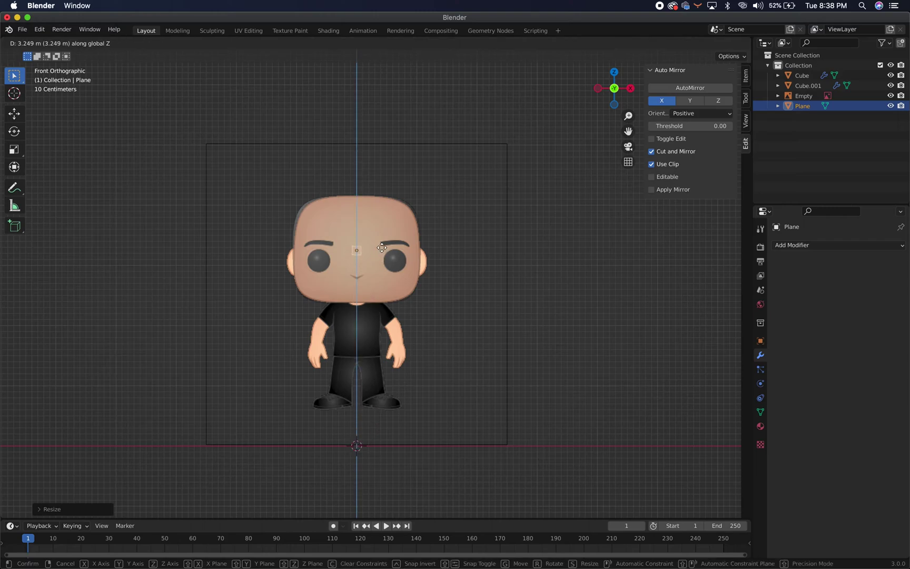
click(380, 243)
key(g)
key(x)
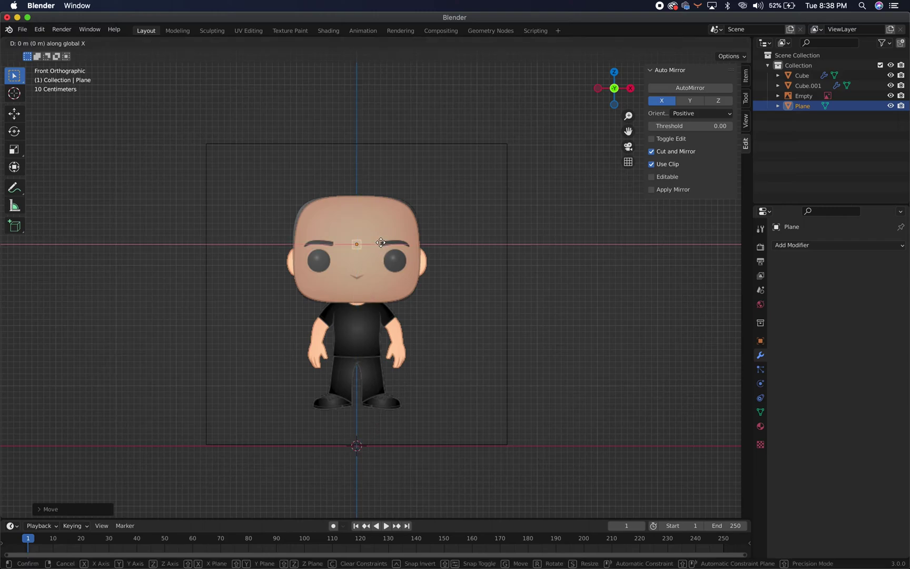
click(414, 243)
Move the plane forward along Y until it sits just in front of the face.
middle_drag(455, 303, 349, 329)
key(g)
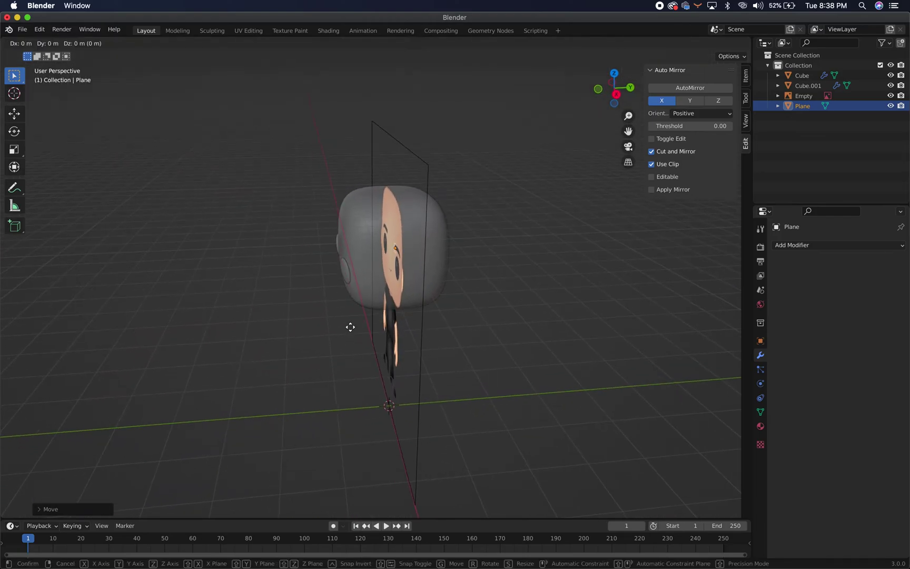
key(y)
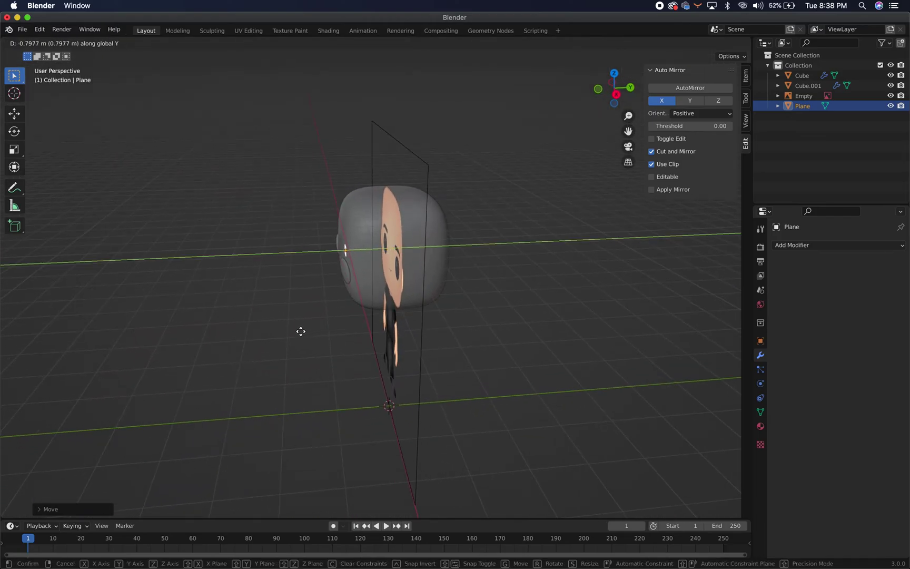
click(314, 334)
scroll(315, 333, up, 8)
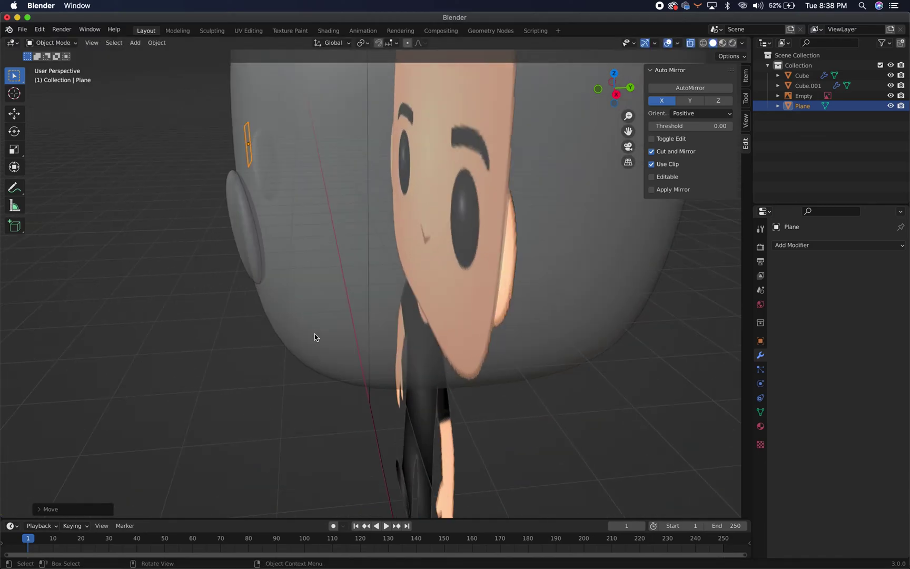
middle_drag(315, 338, 392, 320)
key(g)
key(y)
click(328, 336)
In front view, rotate, shrink and shift the plane along Z to fit the inner end of the reference eyebrow.
key(grave)
click(342, 289)
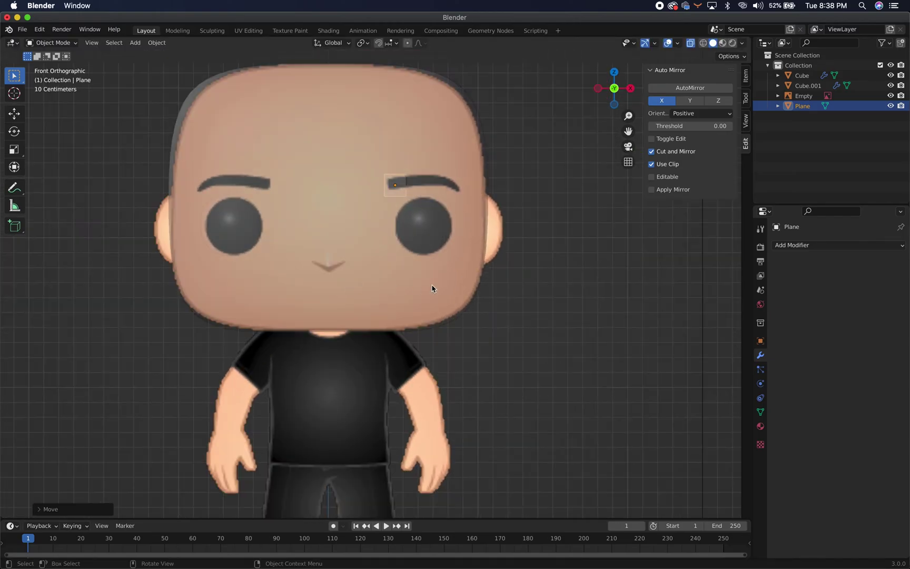
key(r)
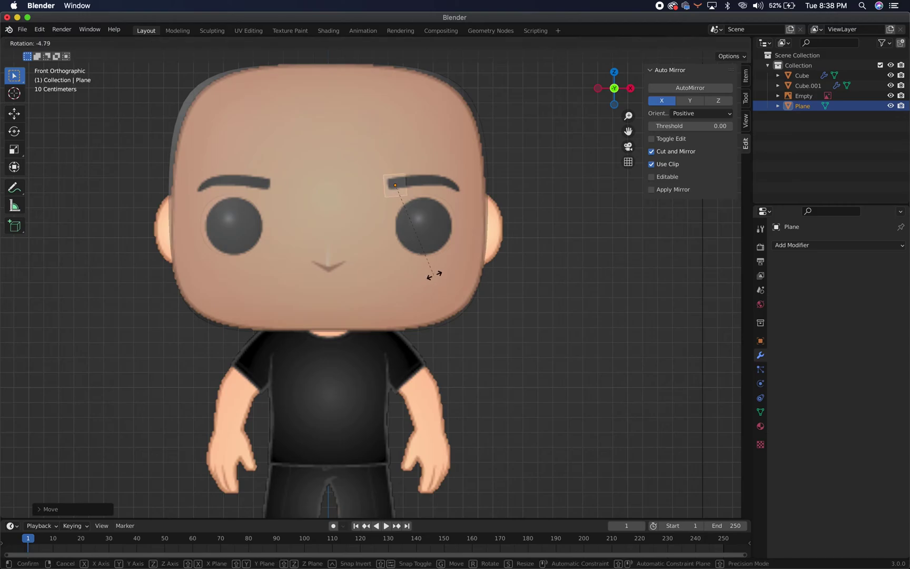
click(445, 267)
key(s)
click(410, 243)
key(r)
click(429, 258)
key(g)
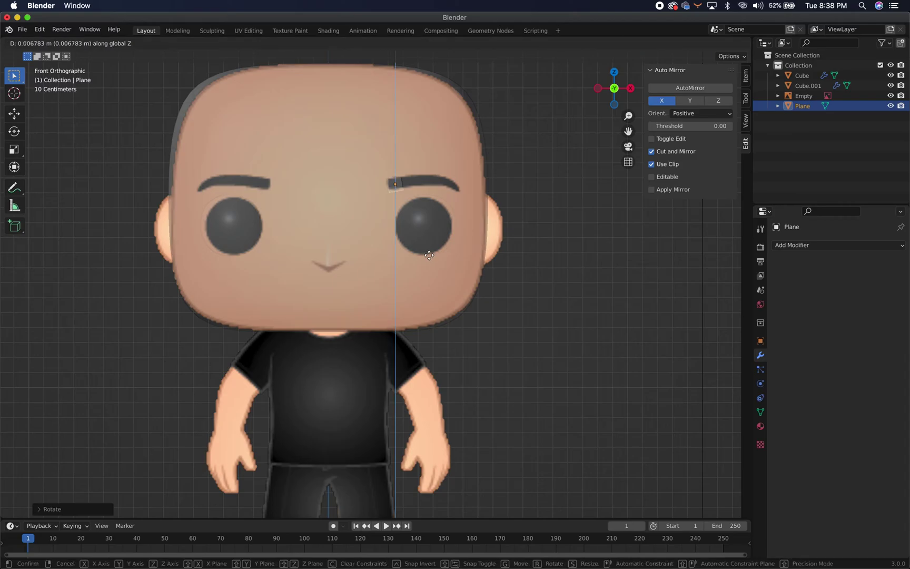
click(428, 257)
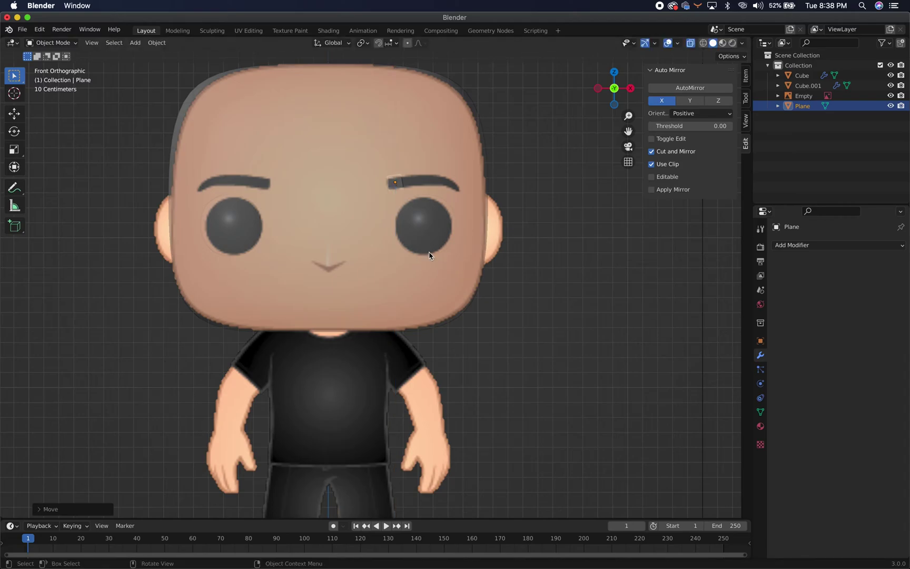
In Edit Mode, extrude the plane's outer edge about 0.085 m along the reference eyebrow.
key(Tab)
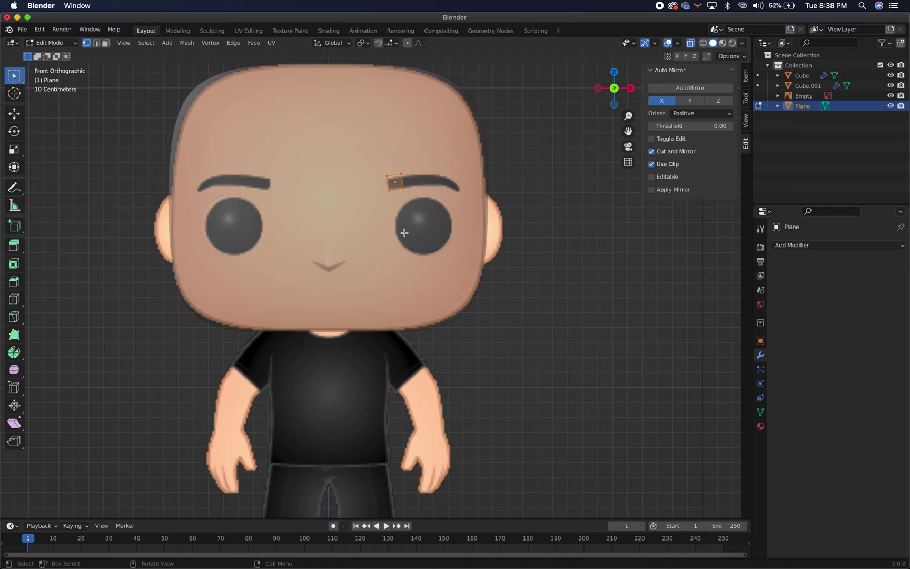
scroll(403, 232, up, 3)
shift+middle_drag(404, 232, 383, 323)
key(2)
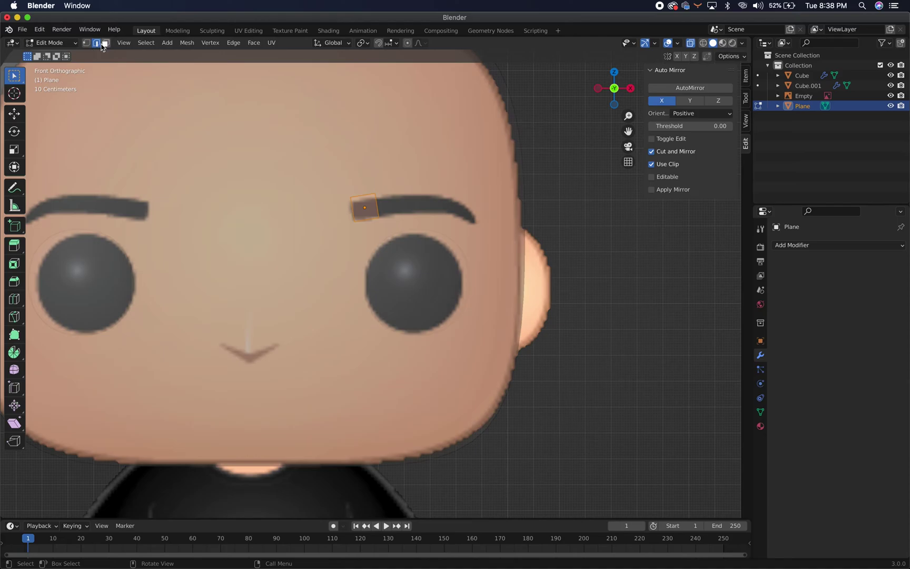
click(383, 209)
key(e)
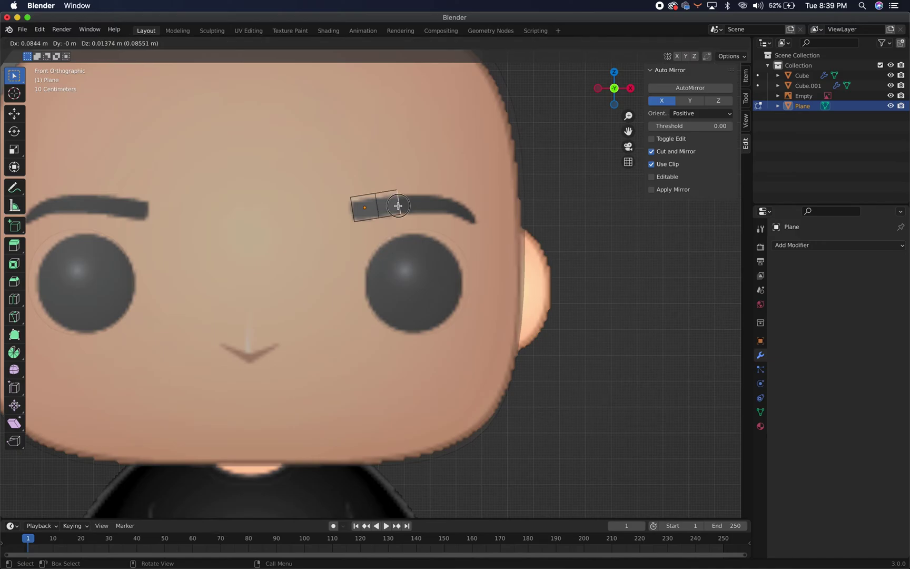
click(398, 205)
Scale the extruded edge to about 0.74, adjust it along Z and rotate it about 12.8° to follow the eyebrow.
key(s)
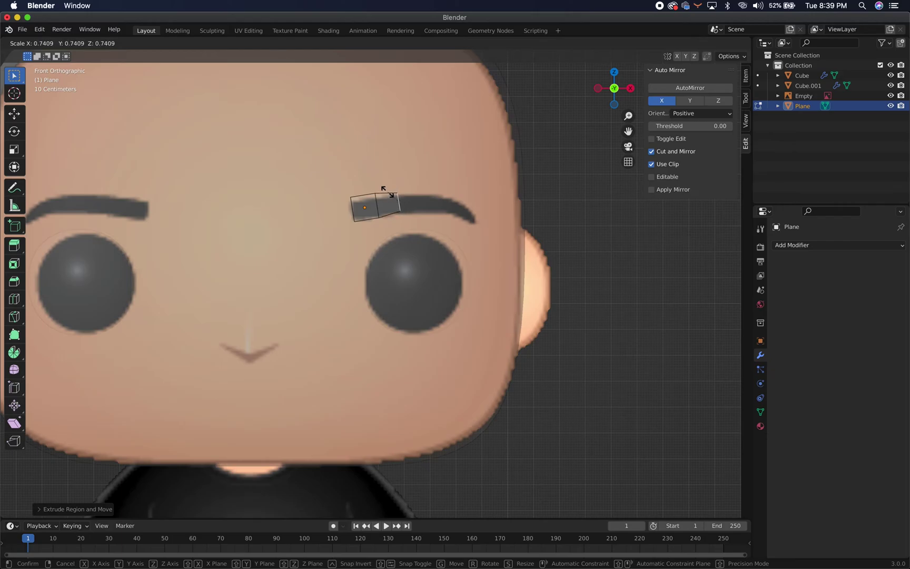
click(387, 192)
key(g)
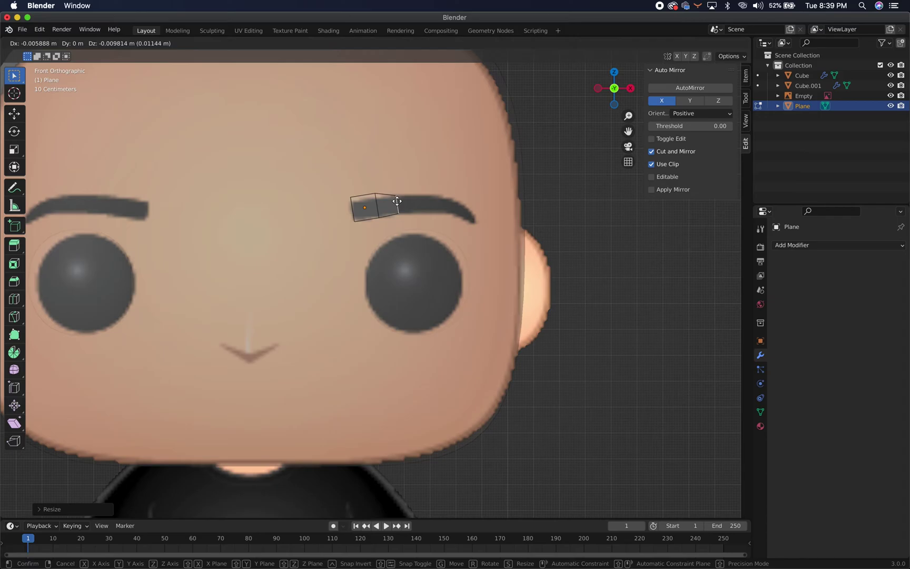
key(z)
click(398, 202)
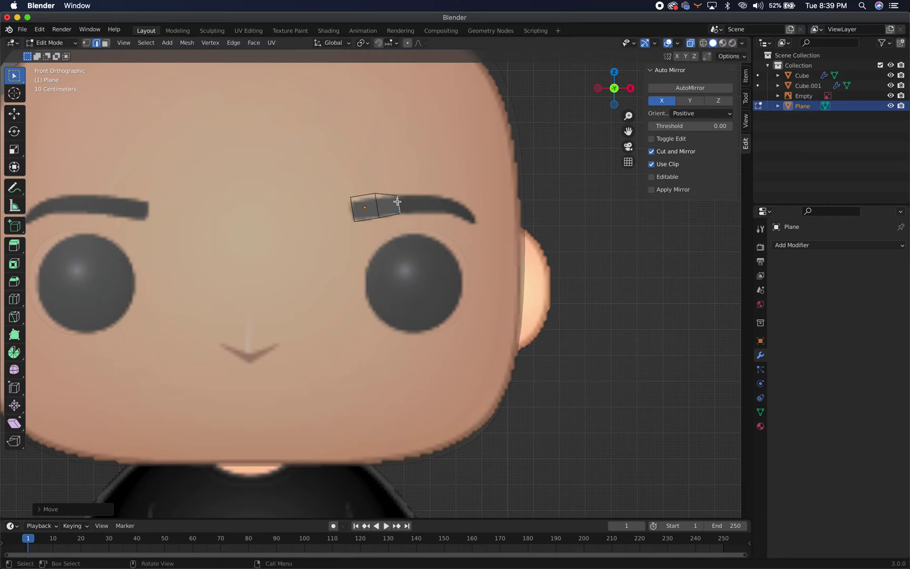
key(r)
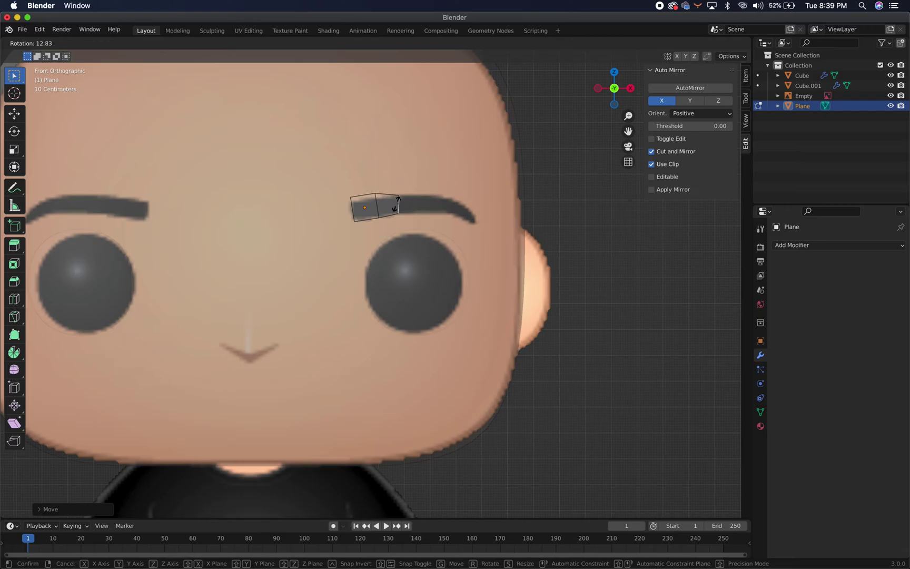
click(396, 203)
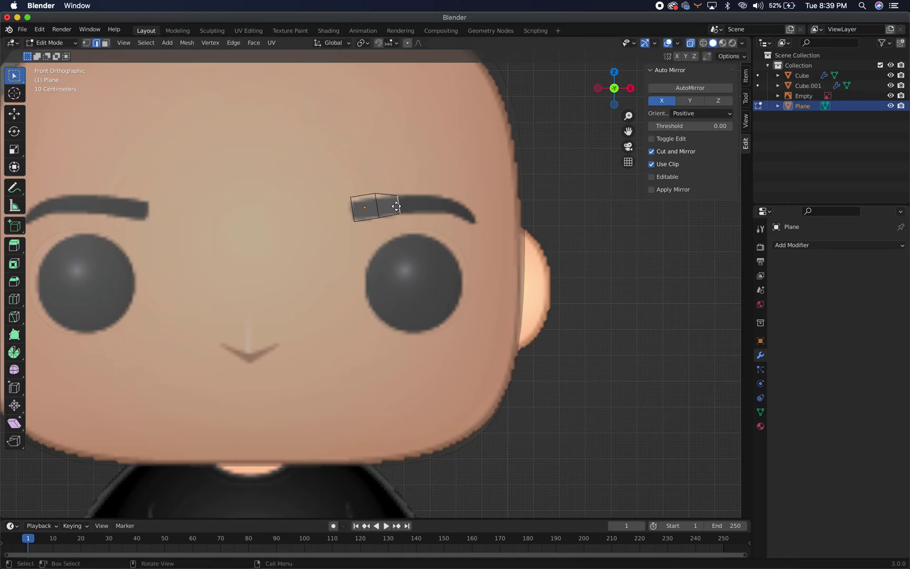
Extrude the eyebrow's outer edge three more times, in segments of about 0.08 m, along the reference eyebrow.
key(e)
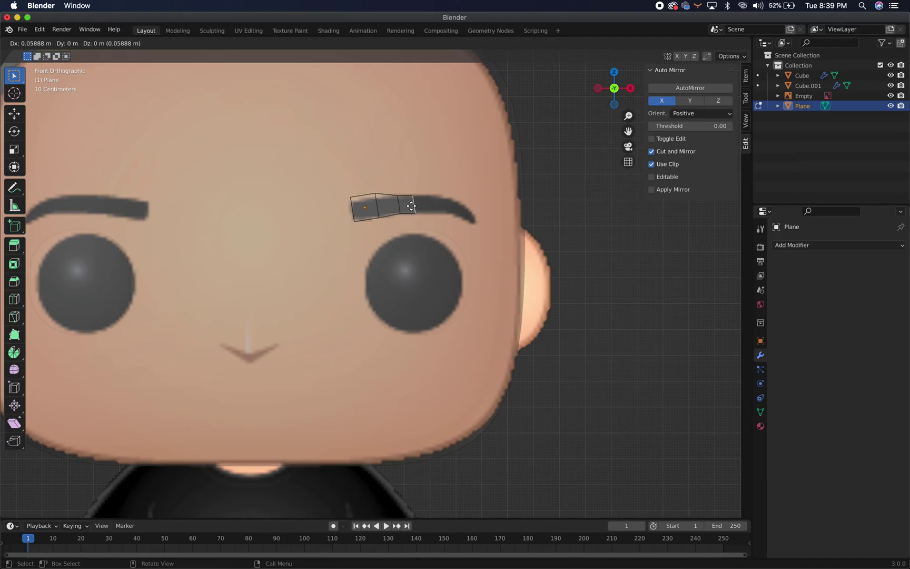
click(414, 205)
key(e)
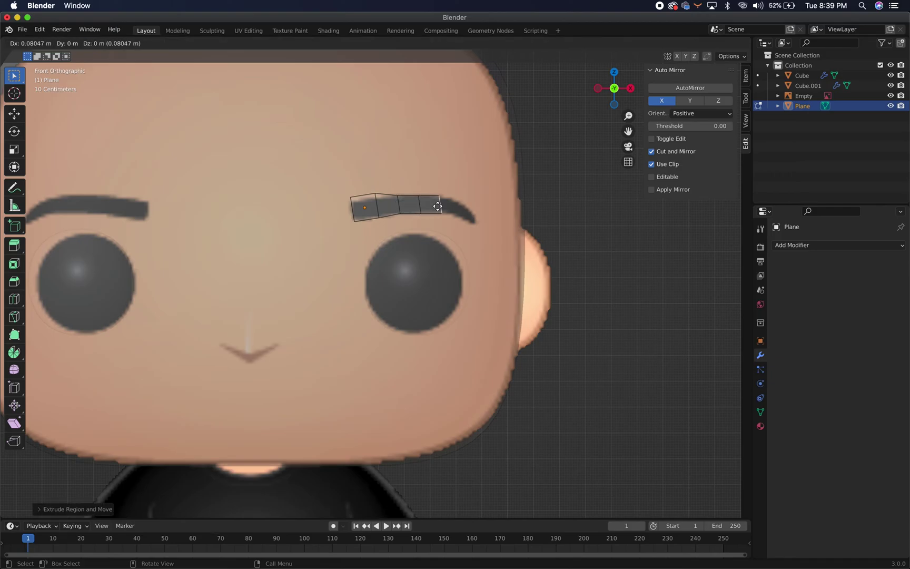
click(437, 206)
key(e)
click(464, 211)
Shrink the newest outer edge, shift it down along Z and rotate it about 37° to follow the eyebrow's curve.
key(s)
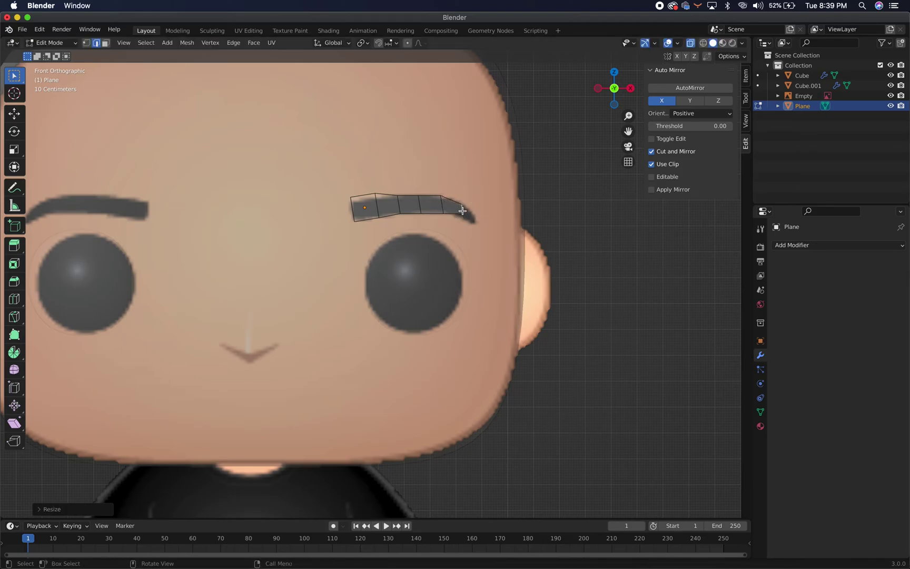
click(462, 210)
key(g)
key(z)
click(462, 213)
key(r)
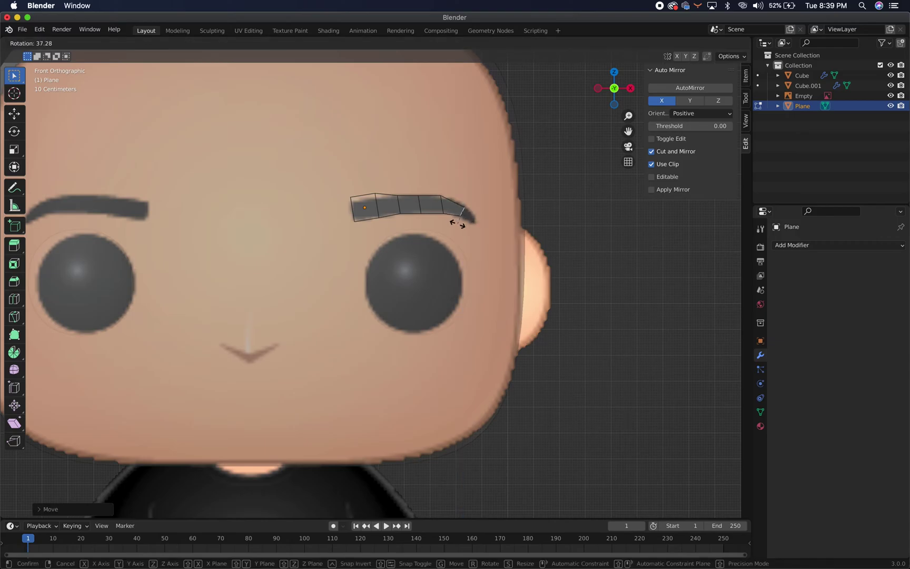
click(457, 224)
Extrude the outer edge to the tip of the reference eyebrow and scale it down to taper the end.
drag(458, 224, 469, 232)
key(s)
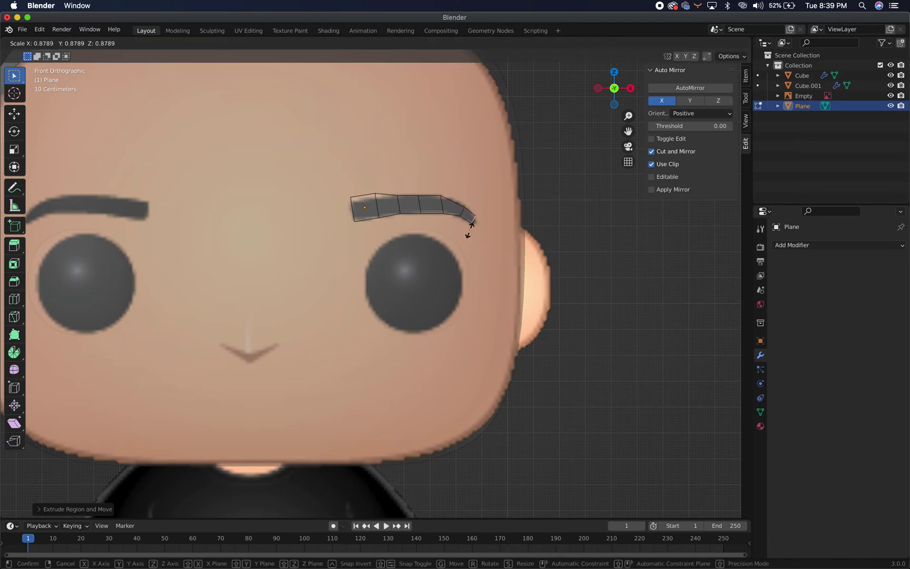
click(473, 227)
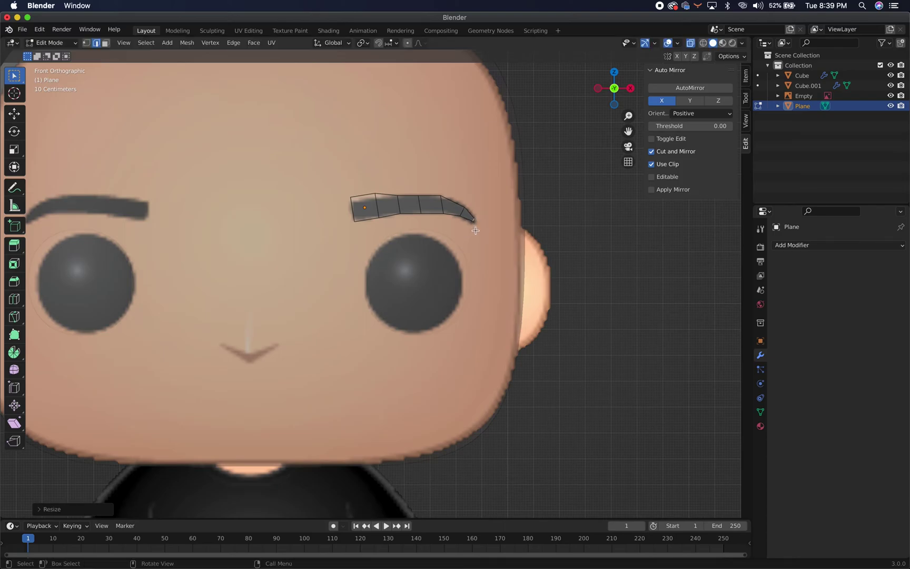
Lower the second segment's upper edge about 0.01 m along Z and slide it to fit the reference eyebrow.
click(376, 199)
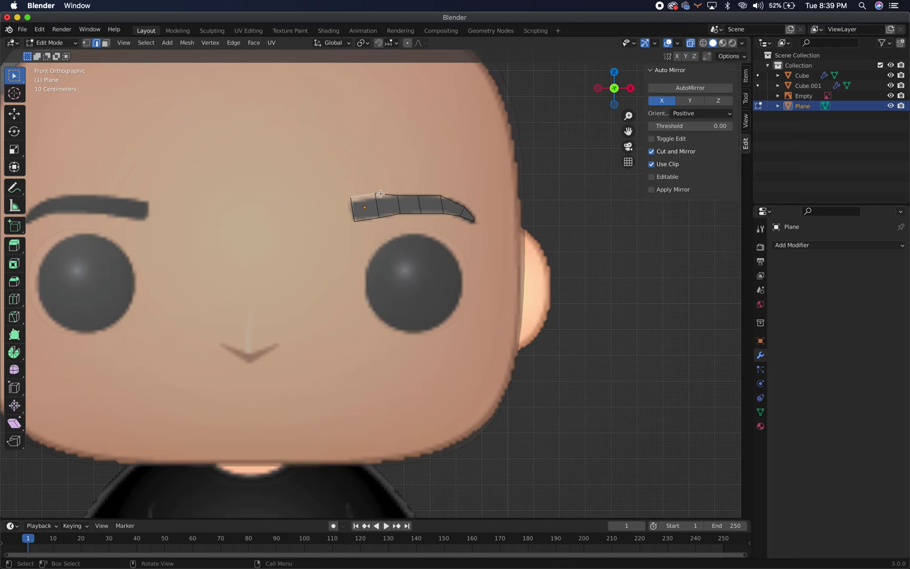
click(381, 199)
key(g)
key(z)
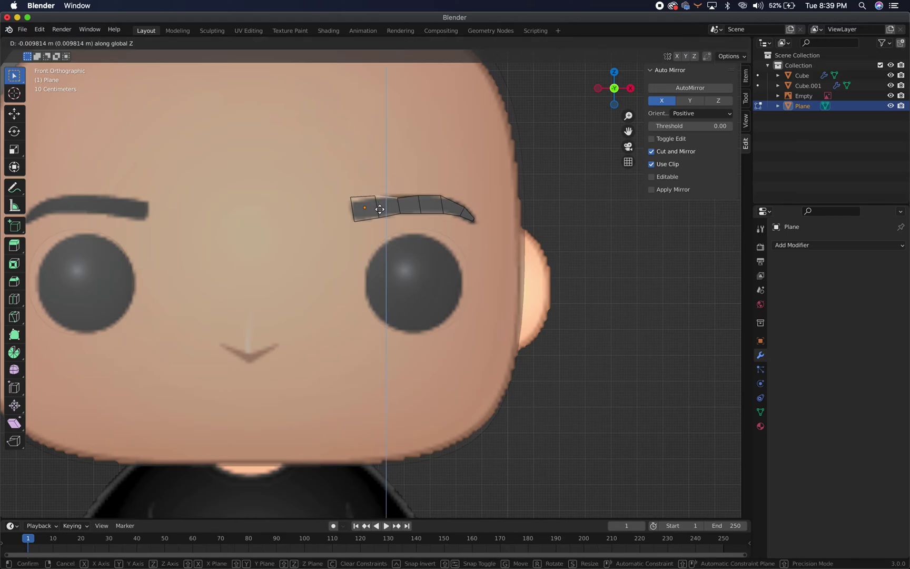
click(379, 208)
key(g)
key(g)
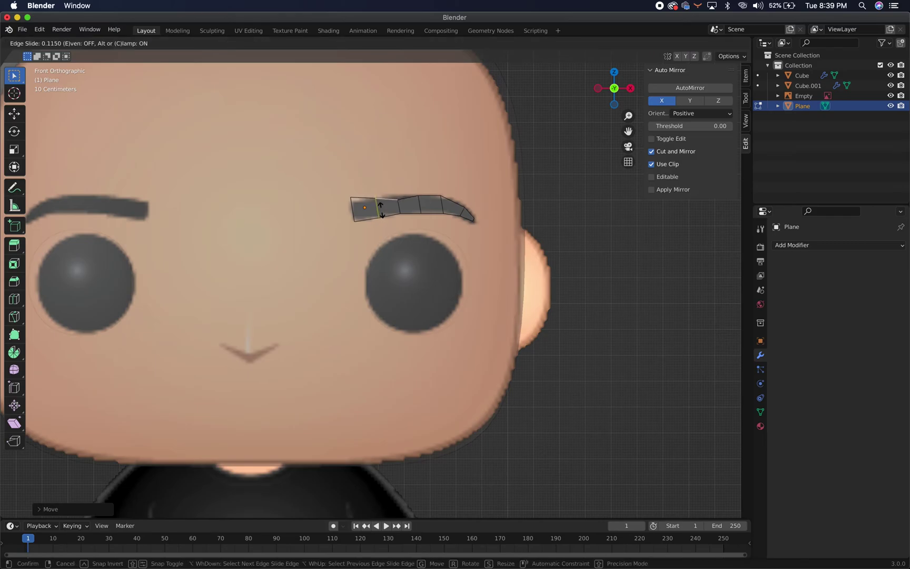
click(382, 209)
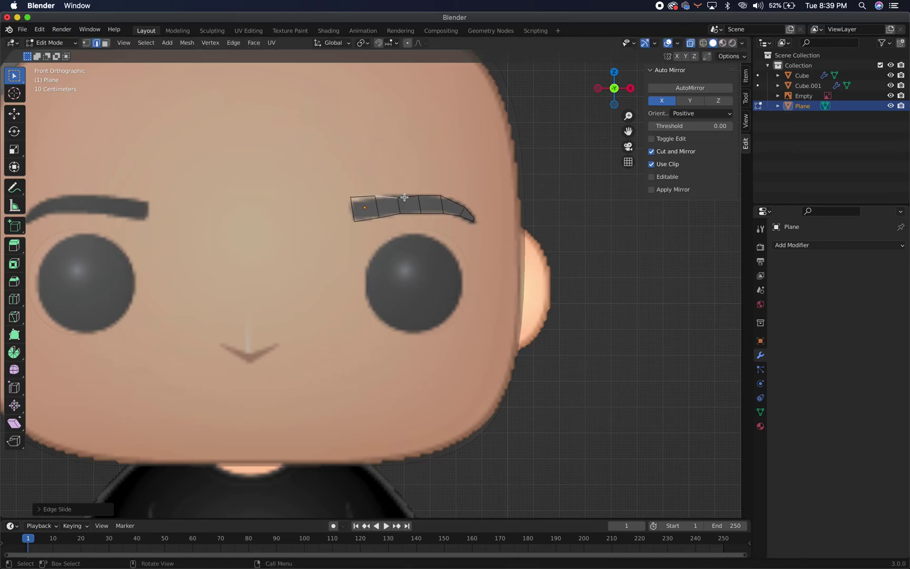
Slide the third segment's upper edge by about -0.36 and rotate it to even out the eyebrow's upper outline.
key(g)
key(g)
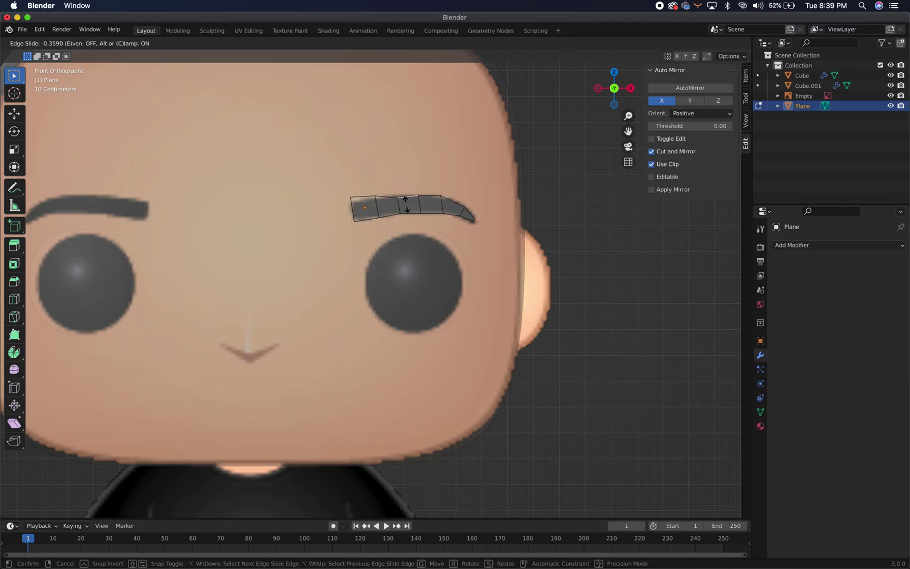
click(406, 200)
key(r)
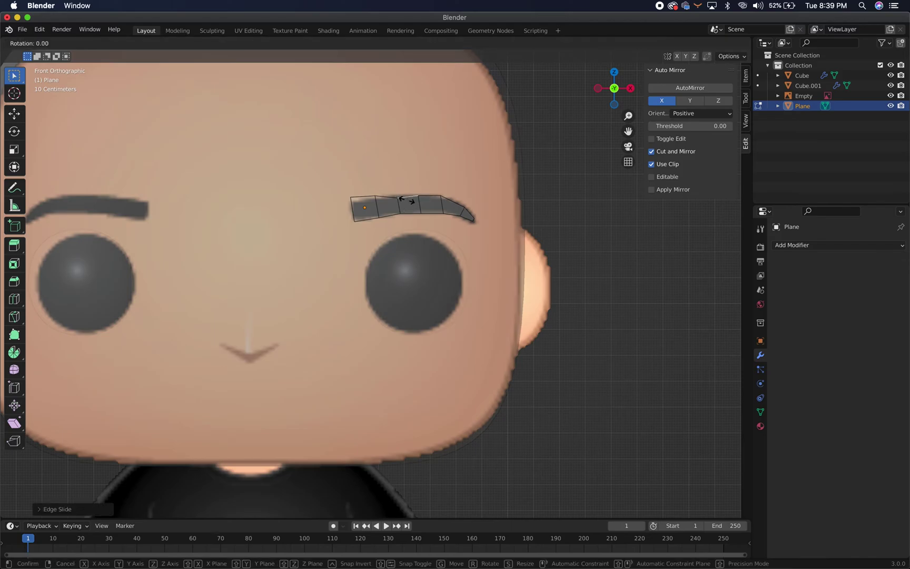
click(406, 201)
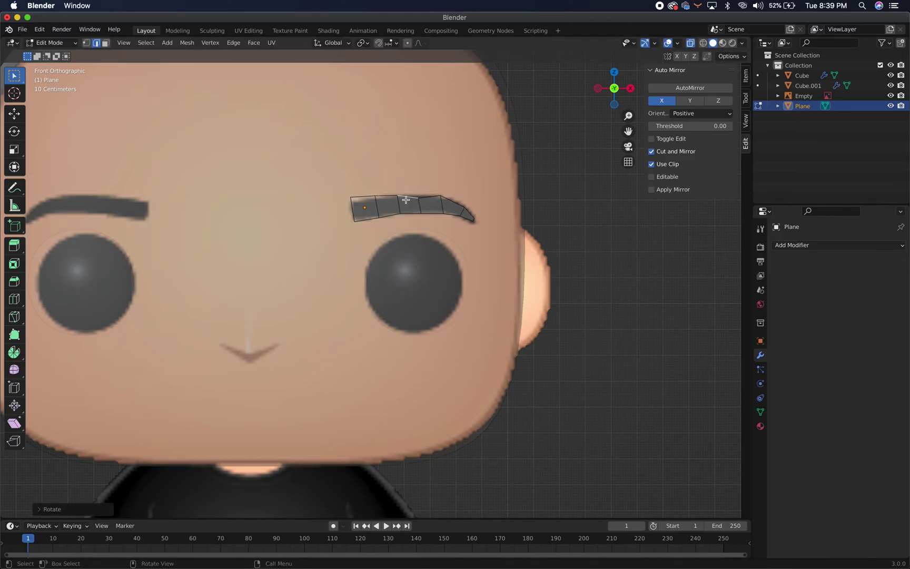
Rotate the fourth segment's upper edge about 10° and the third segment's about 4° to smooth the upper curve.
mouse_move(443, 196)
mouse_down()
mouse_move(445, 204)
mouse_move(430, 188)
mouse_move(435, 197)
mouse_up()
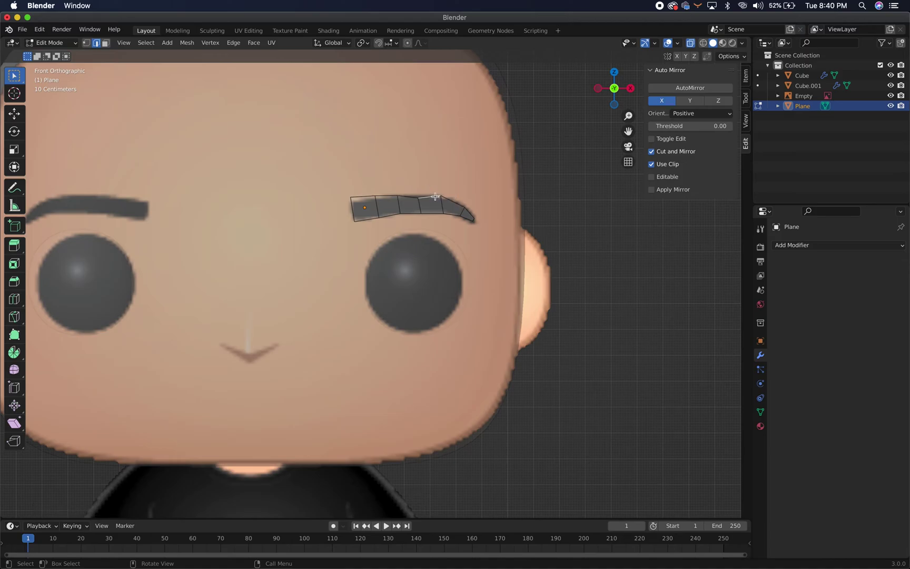
key(r)
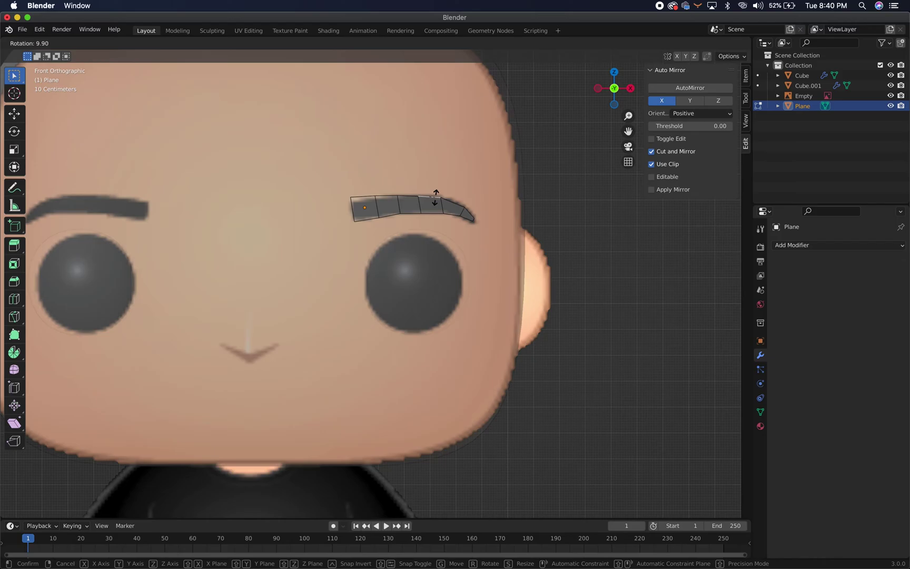
click(435, 197)
key(r)
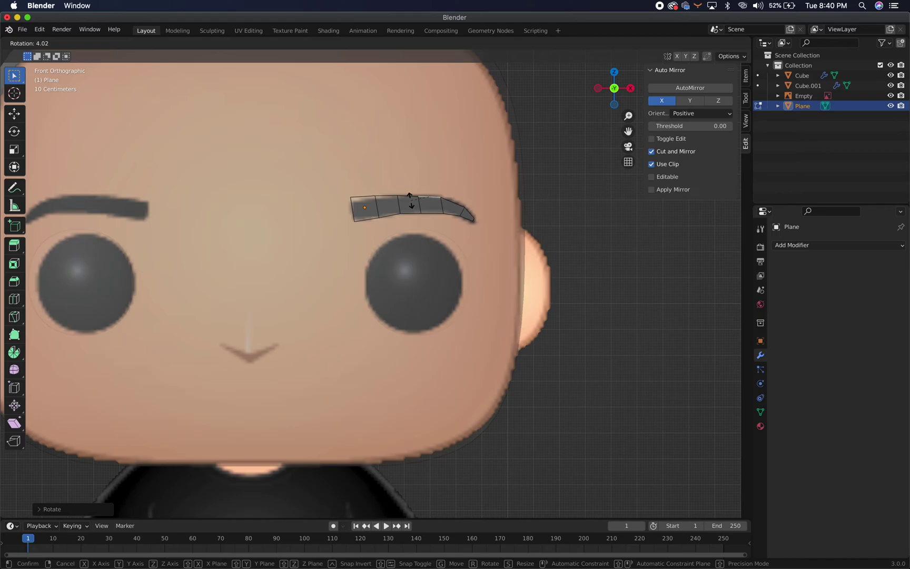
click(411, 200)
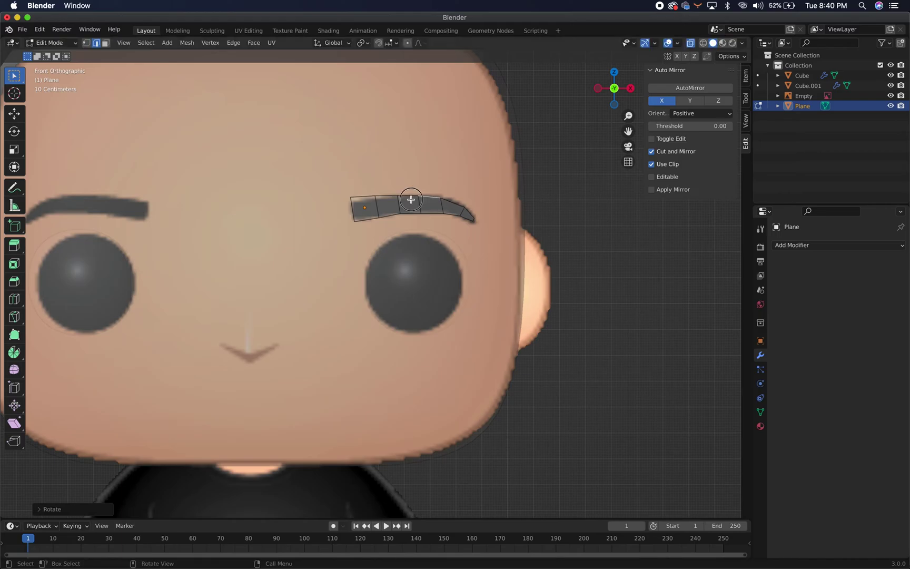
Scale the edge at the eyebrow's inner end to about 0.81 to match the reference.
click(364, 196)
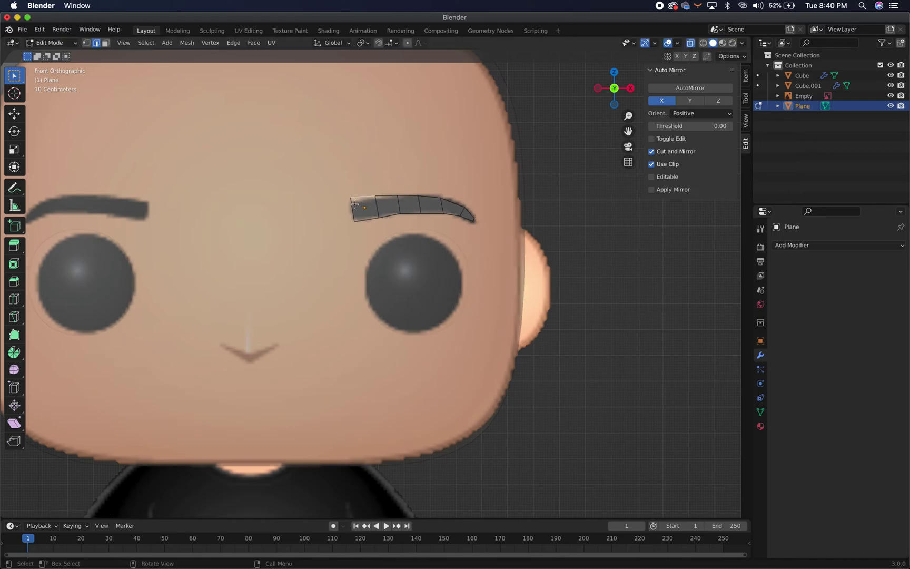
click(353, 207)
key(s)
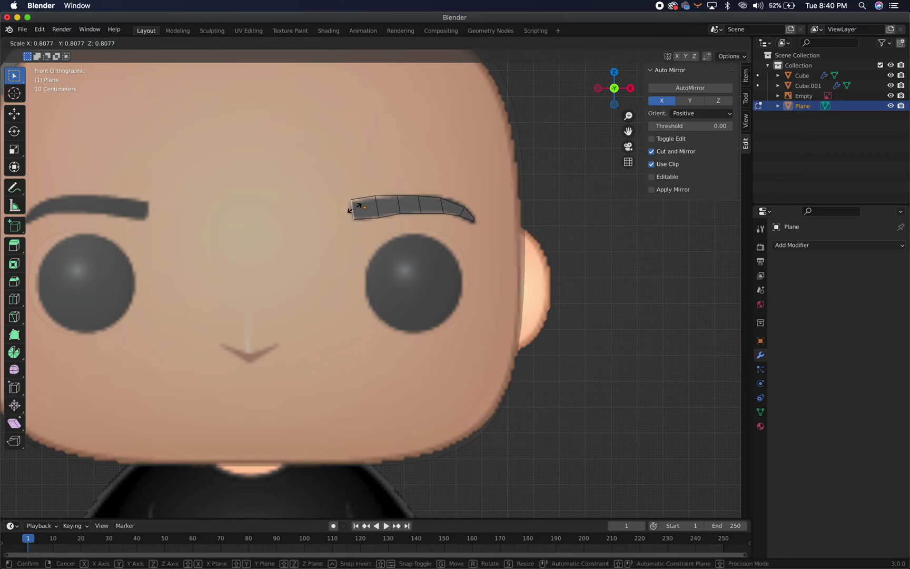
click(362, 210)
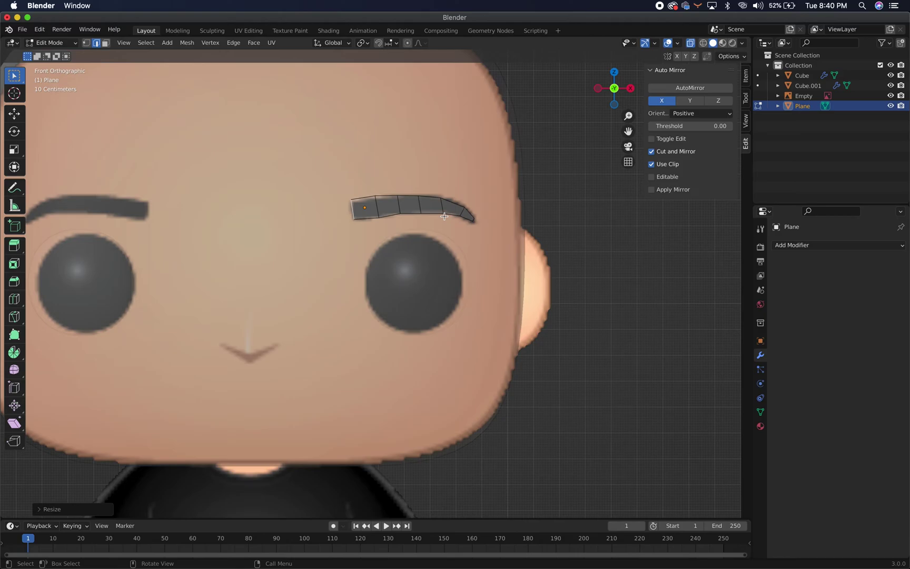
Select the whole eyebrow mesh and extrude it about 0.019 m along its normal to give it thickness.
key(a)
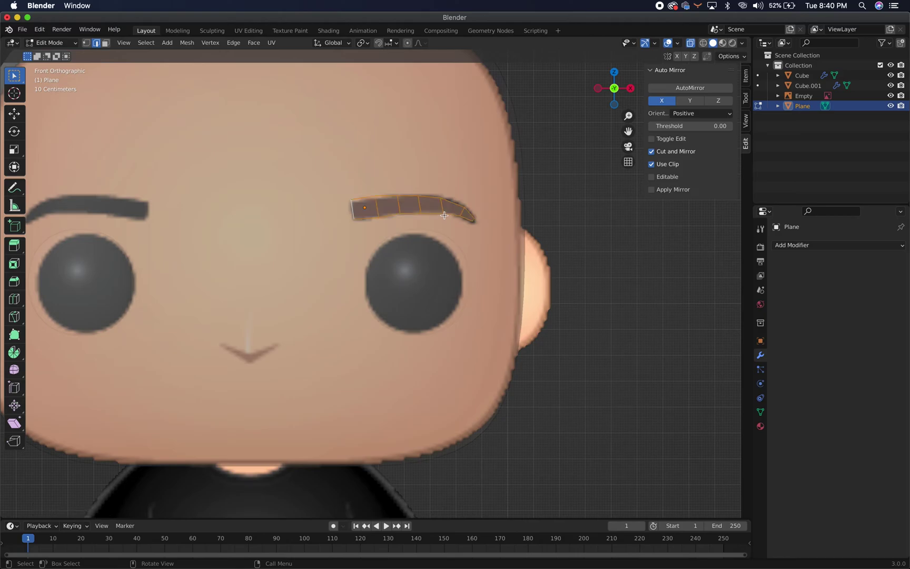
middle_drag(443, 216, 363, 249)
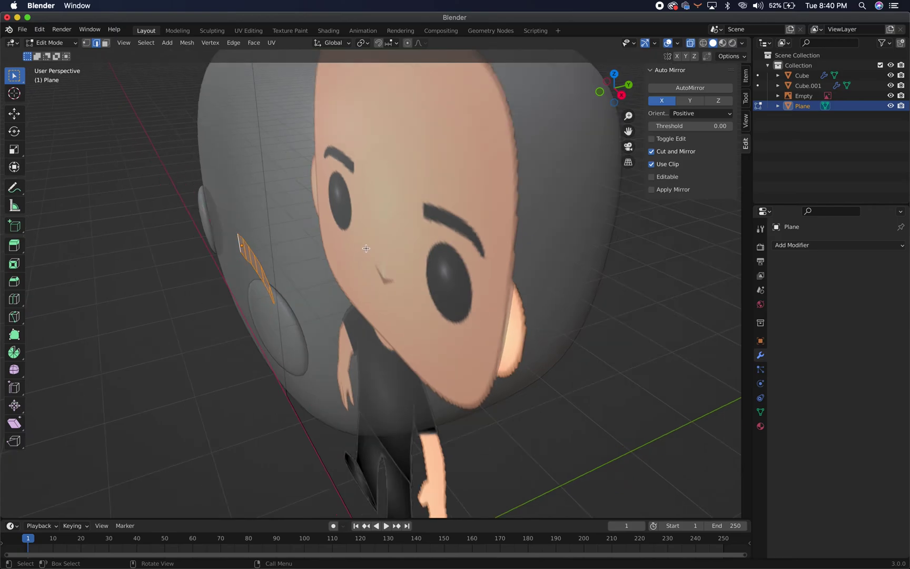
key(e)
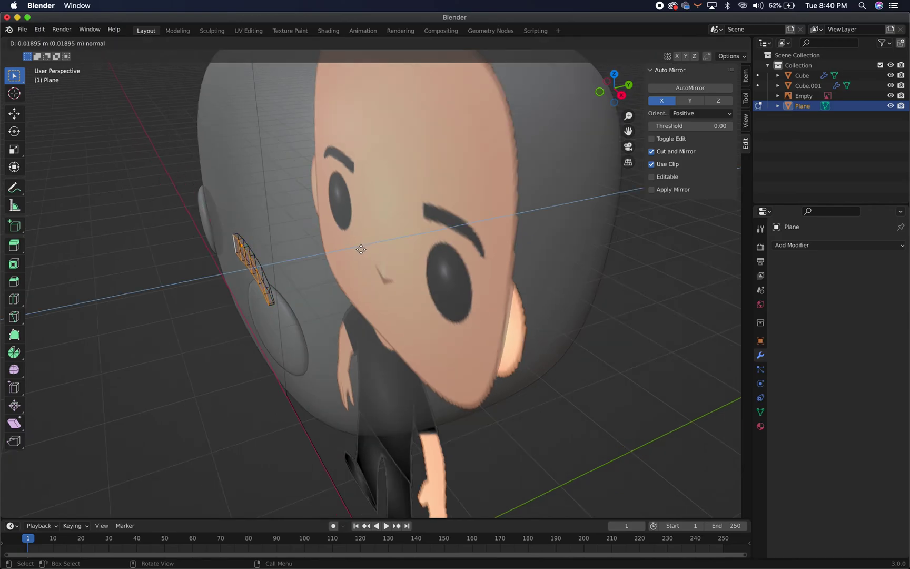
click(360, 250)
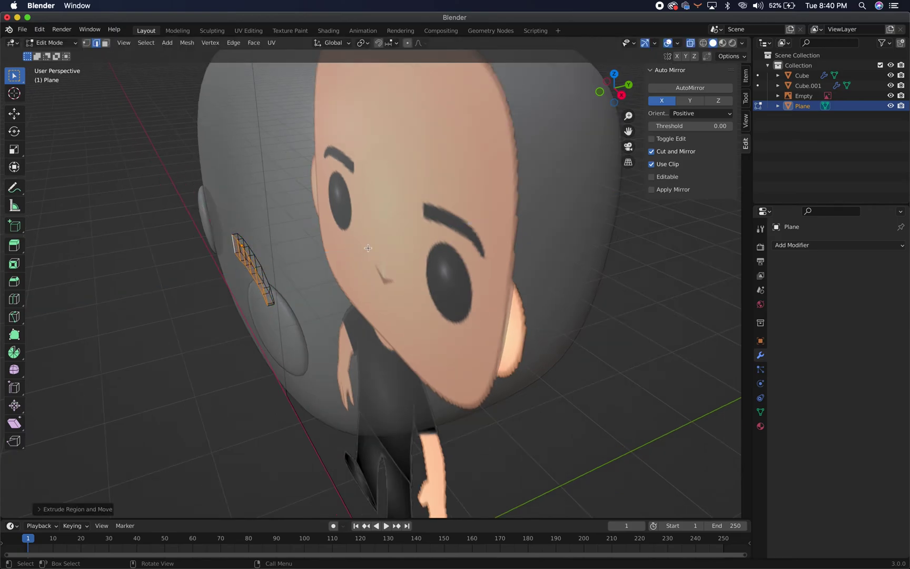
key(a)
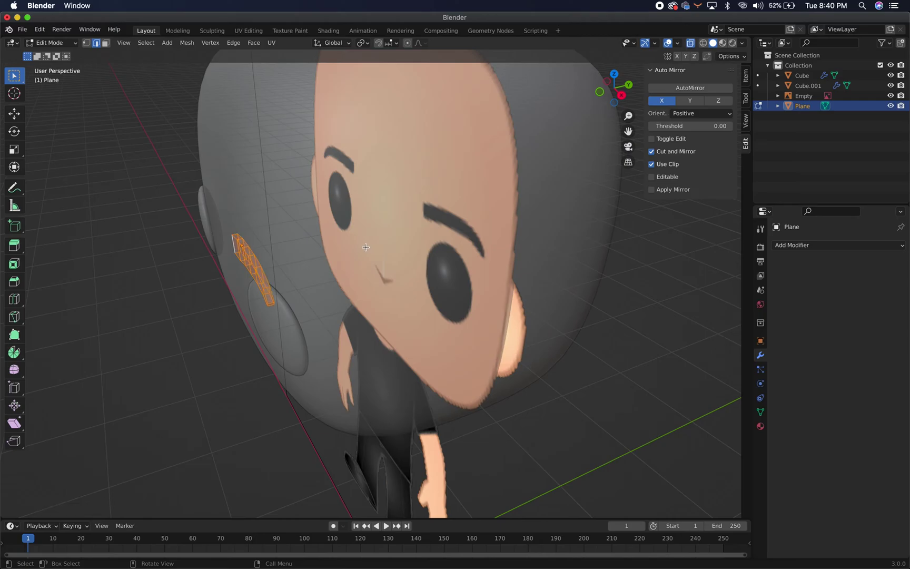
key(3)
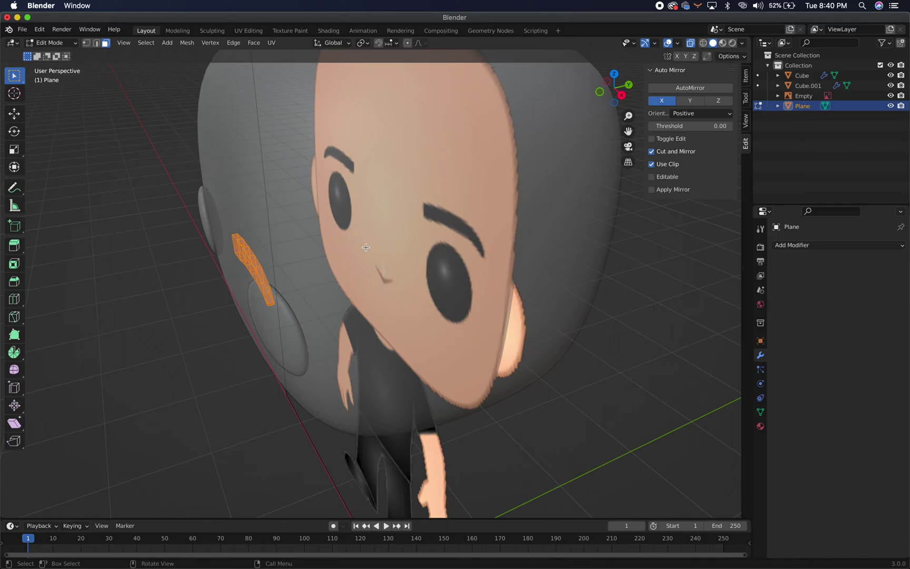
click(366, 247)
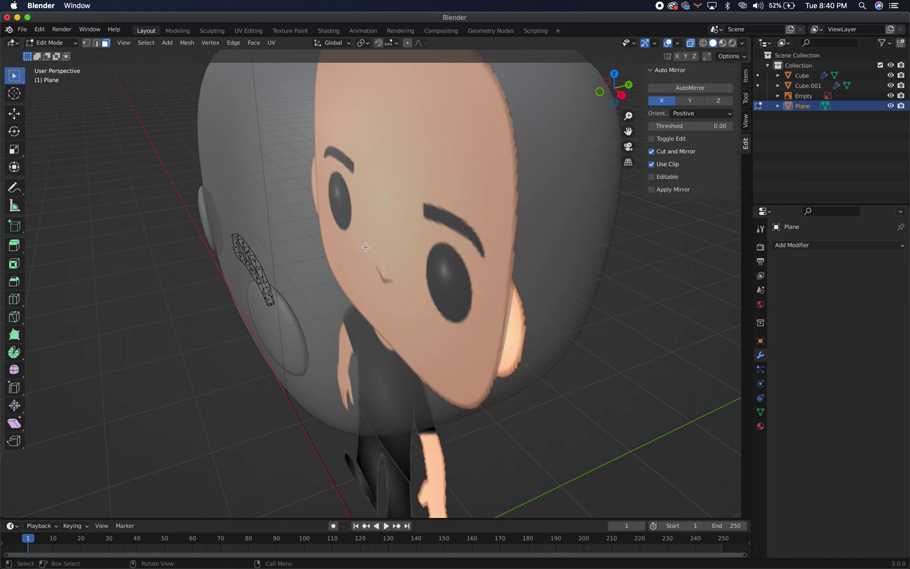
key(a)
key(2)
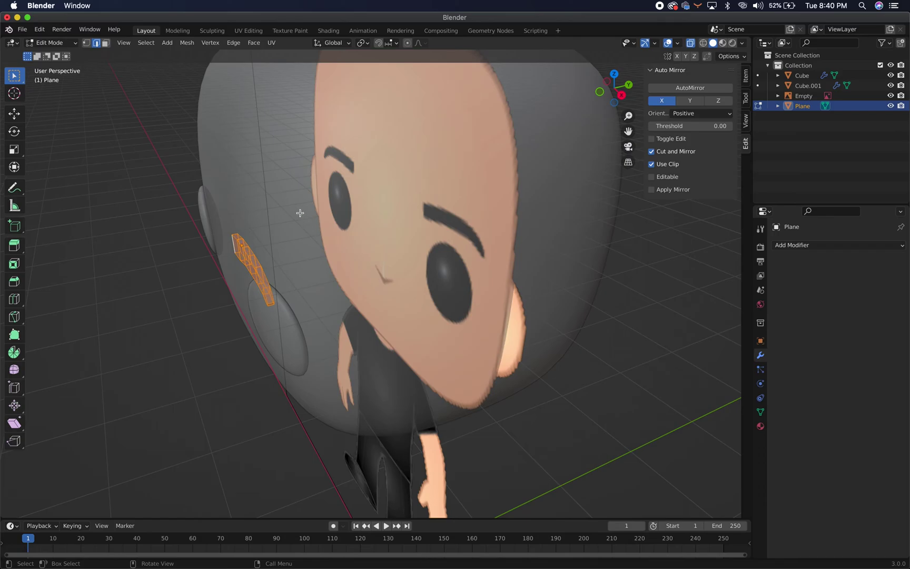
In Object Mode, add a Subdivision modifier with viewport level 3 to the eyebrow.
key(Tab)
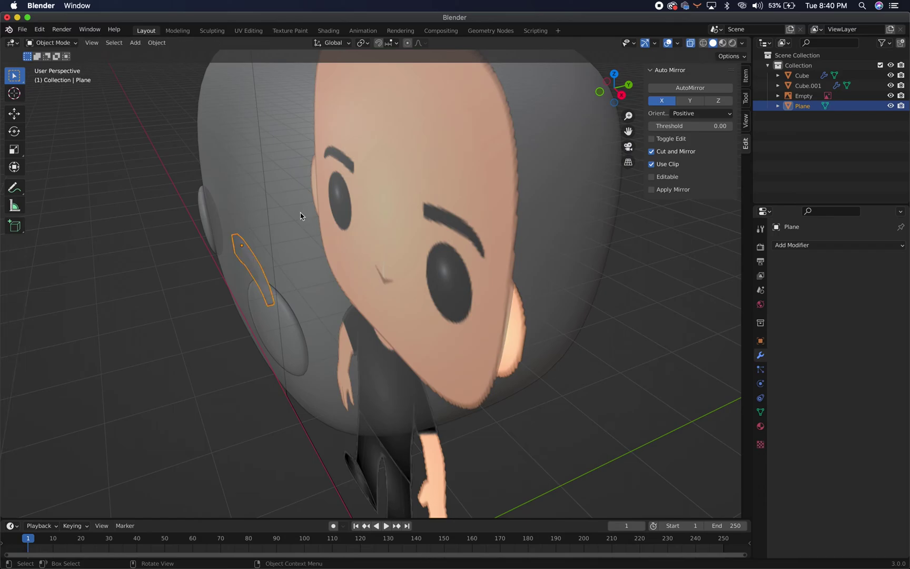
key(ctrl+2)
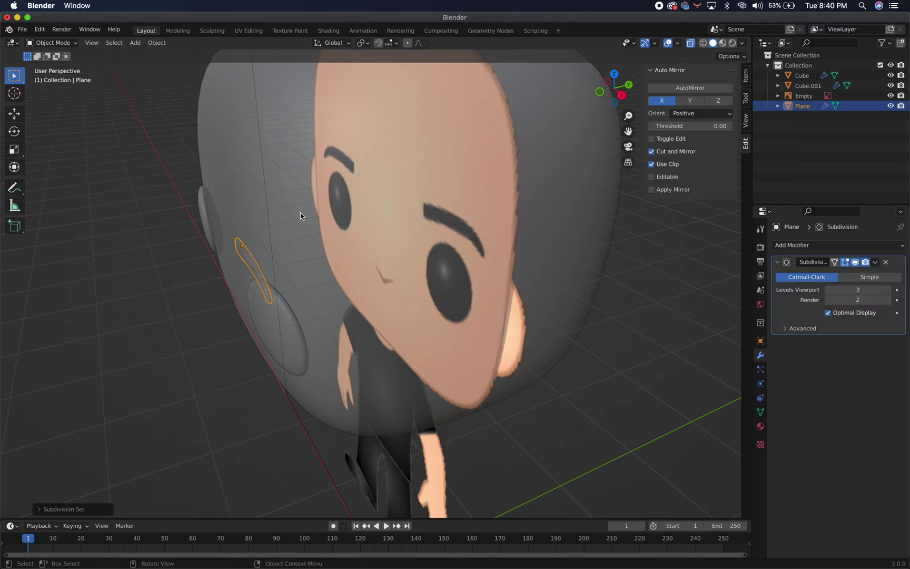
View the head from the front and toggle X-ray to compare the eyebrow and eyes with the reference image.
click(301, 213)
middle_drag(310, 222, 386, 190)
click(691, 45)
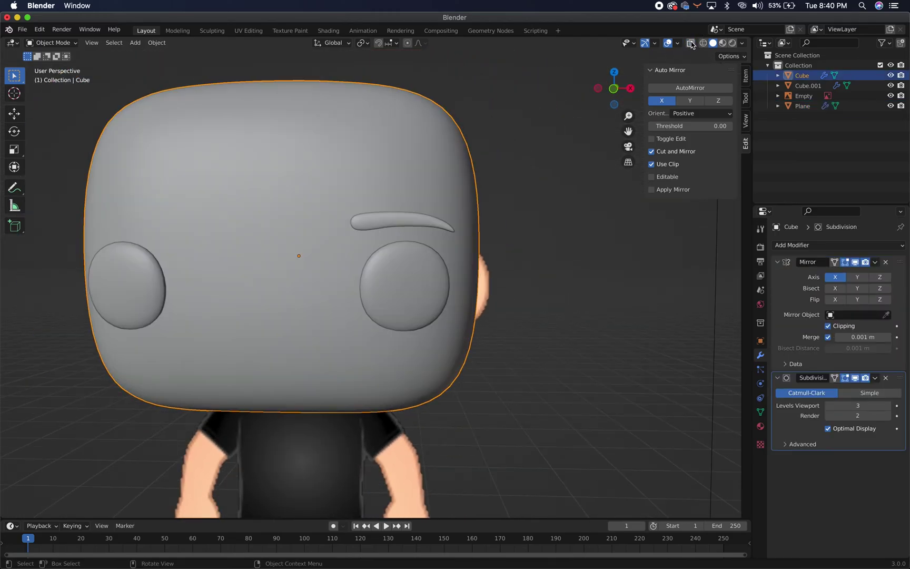
click(690, 44)
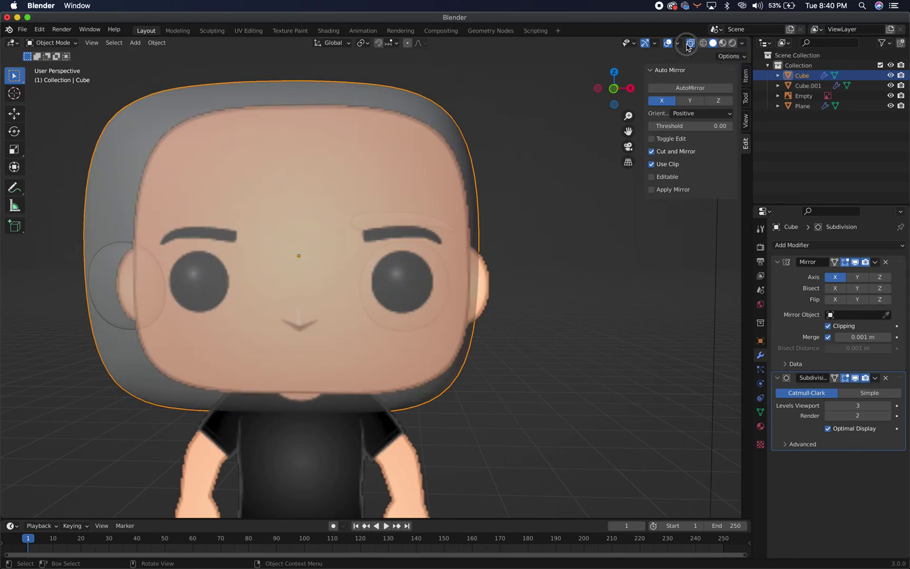
click(688, 46)
click(689, 46)
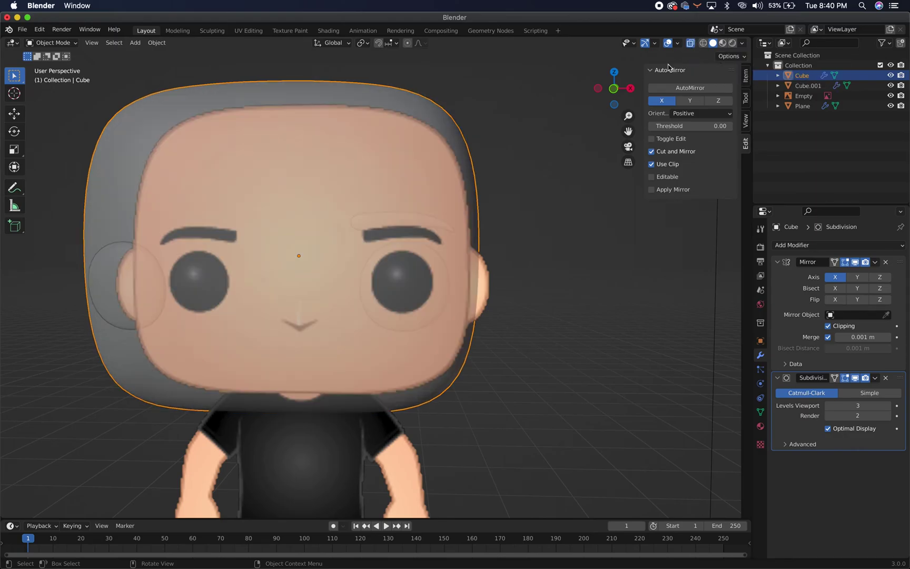
click(690, 46)
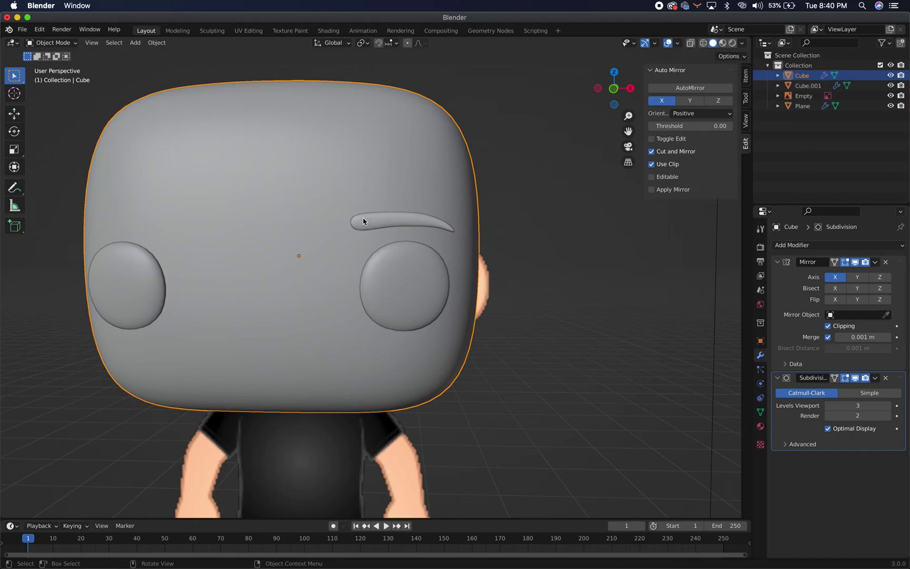
click(690, 44)
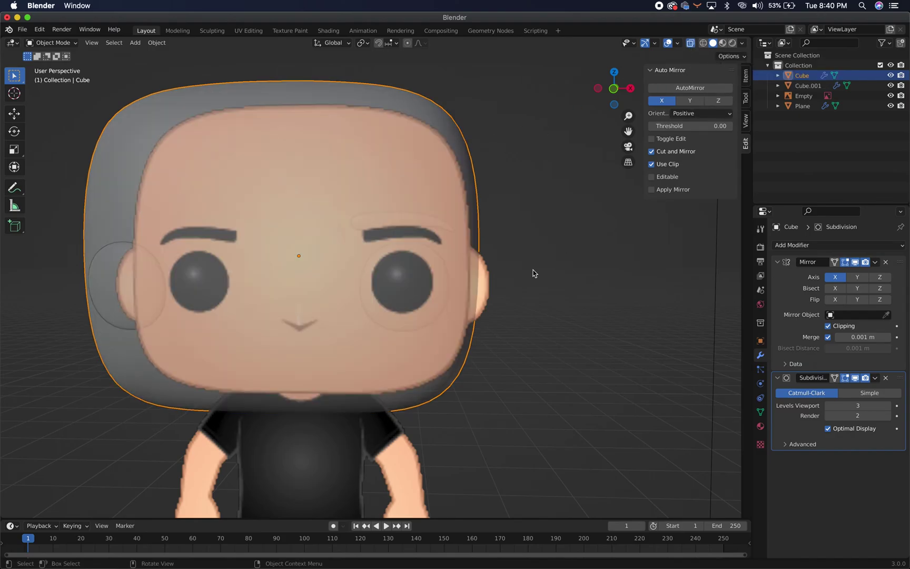
Select the eyebrow and move its whole mesh along global Y in Edit Mode, closer to the head's surface.
middle_drag(534, 264, 394, 331)
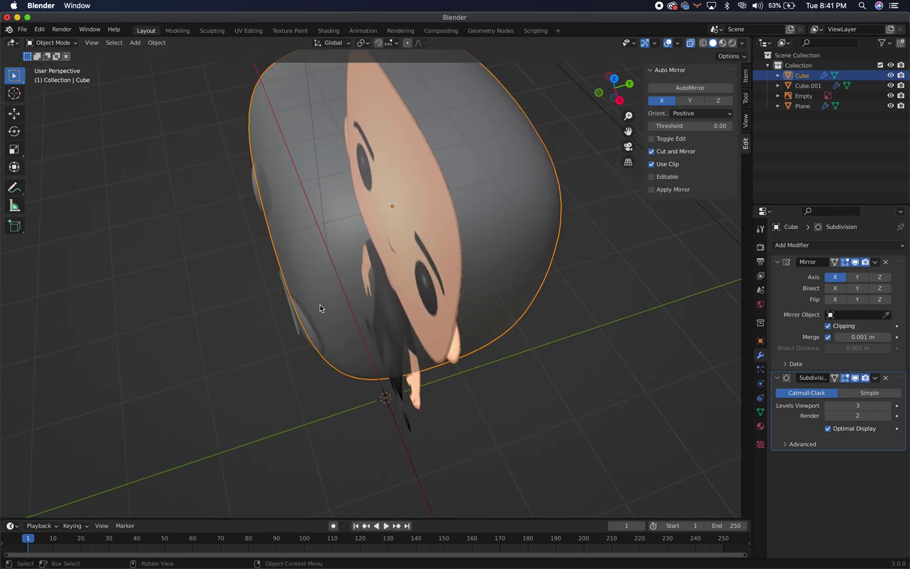
scroll(319, 308, up, 3)
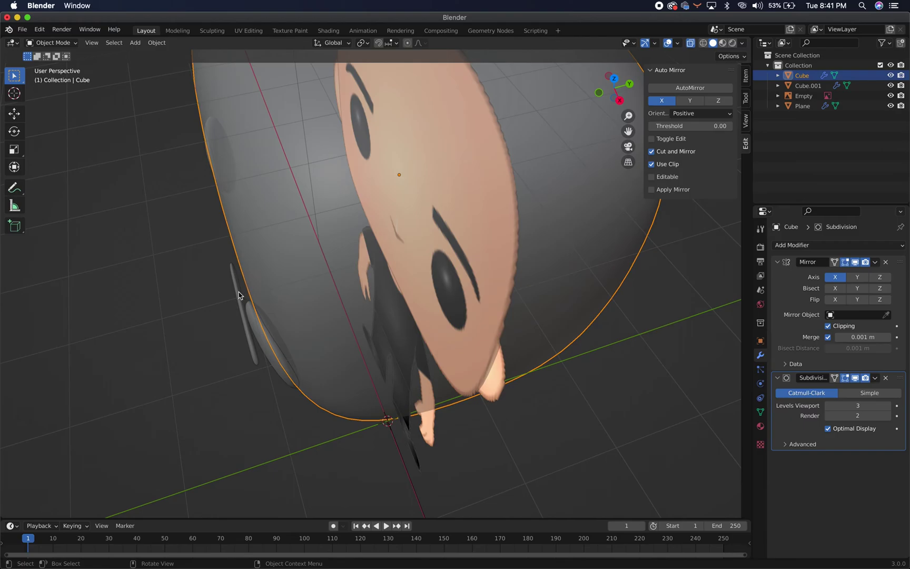
click(239, 296)
key(Tab)
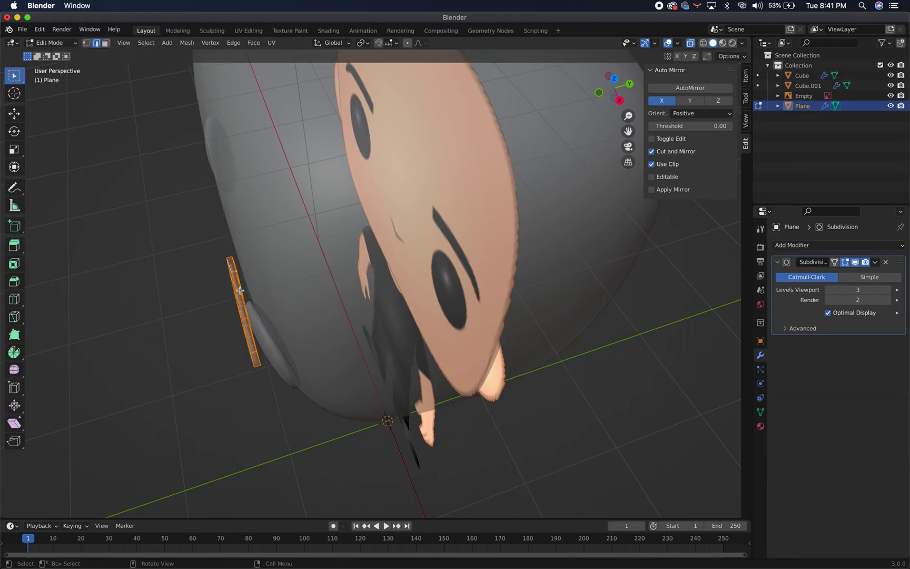
key(g)
key(y)
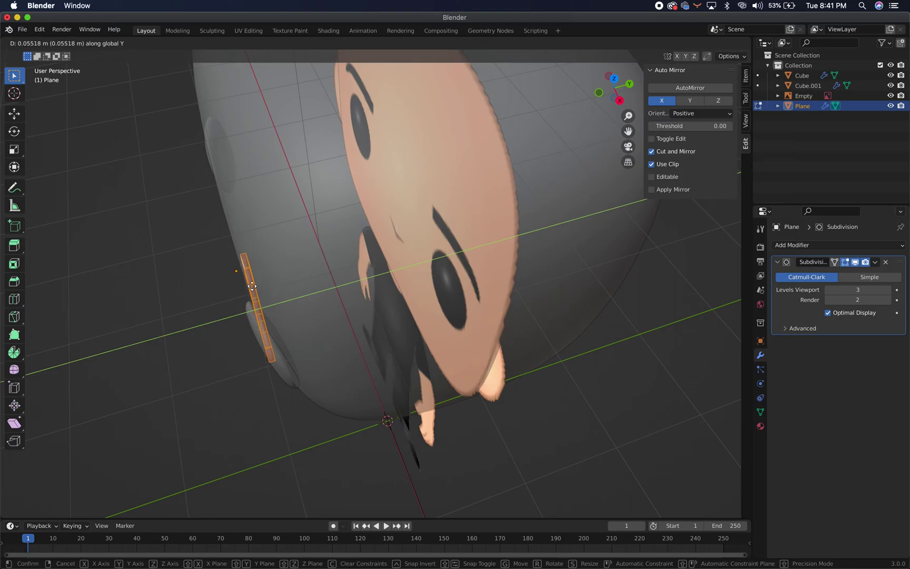
click(248, 287)
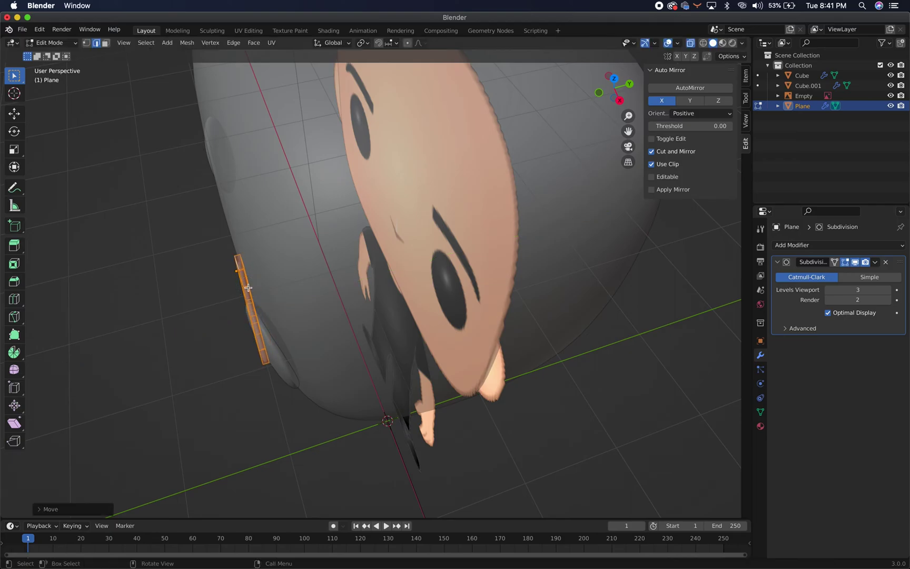
Rotate the whole eyebrow about global Z to follow the face's curve and move it further along Y into the head.
key(r)
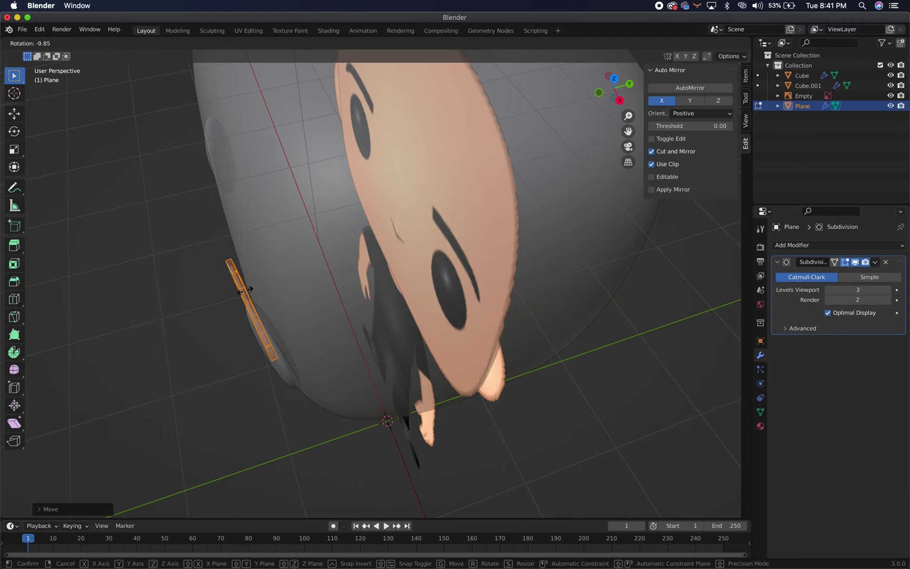
key(z)
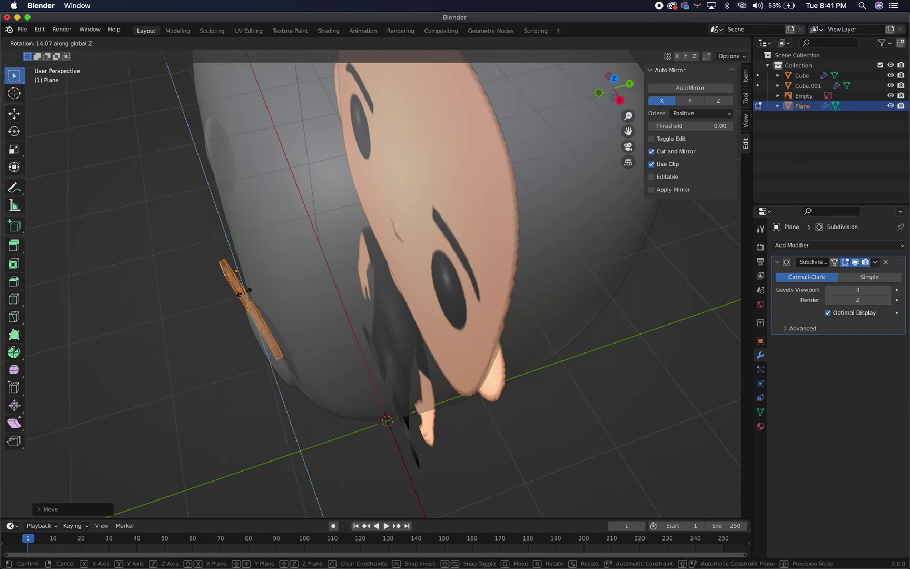
click(247, 290)
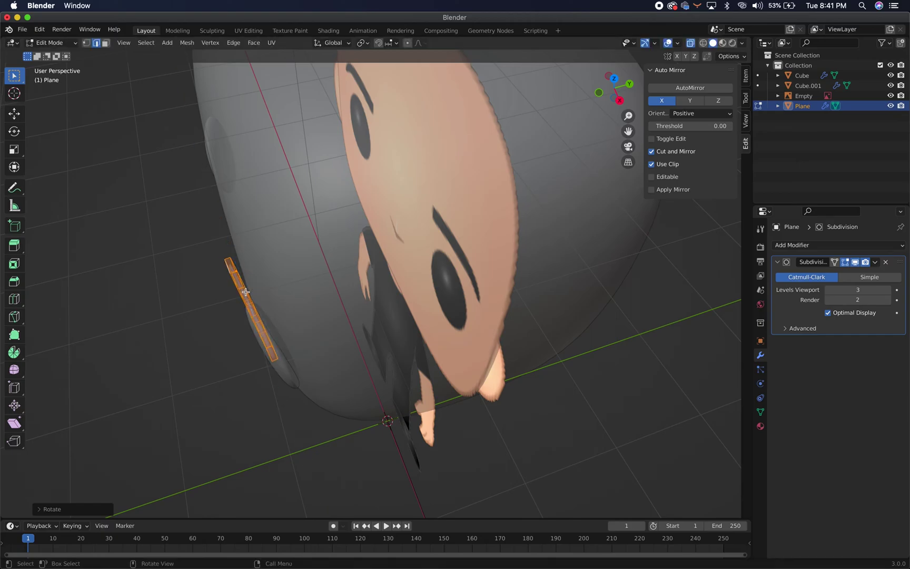
key(g)
key(y)
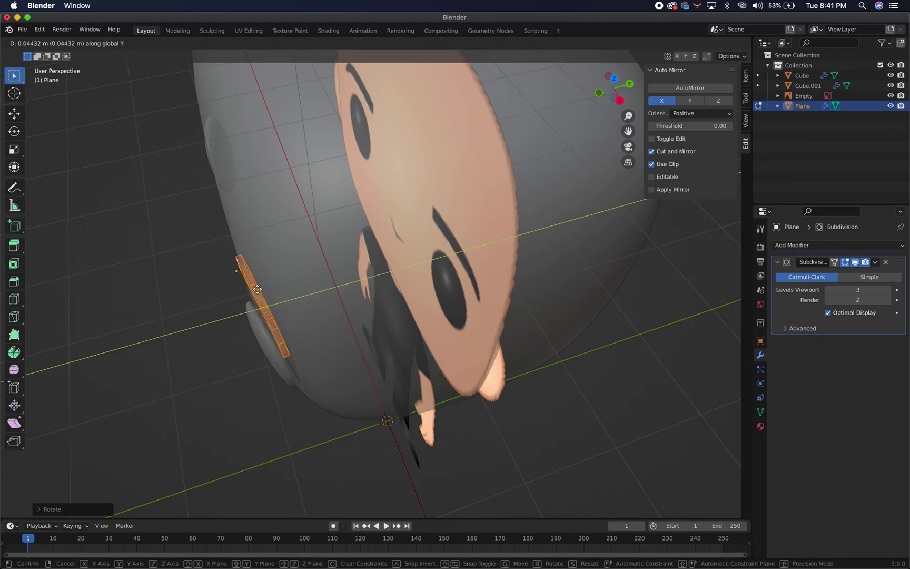
click(254, 289)
Turn off X-ray and fine-tune the eyebrow's position along global Y against the head's surface.
middle_drag(296, 309, 702, 59)
click(690, 42)
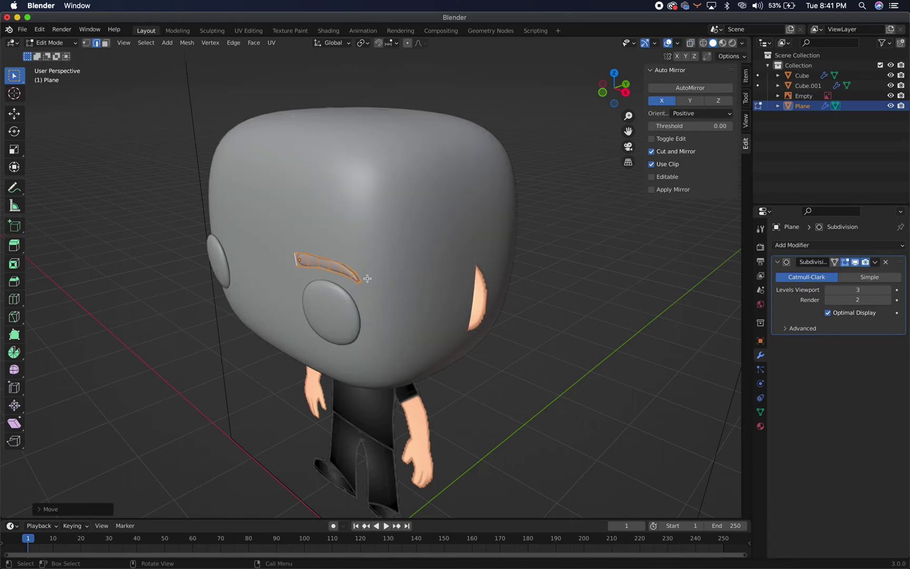
key(g)
key(y)
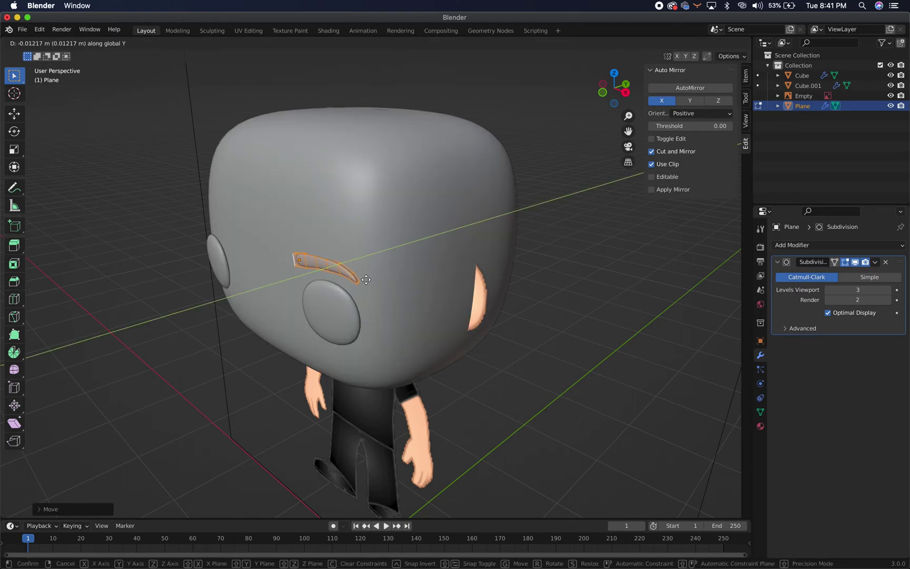
click(369, 279)
Select the two face loops at the eyebrow's outer end and move them about 0.009 m along global Y.
middle_drag(370, 286, 345, 323)
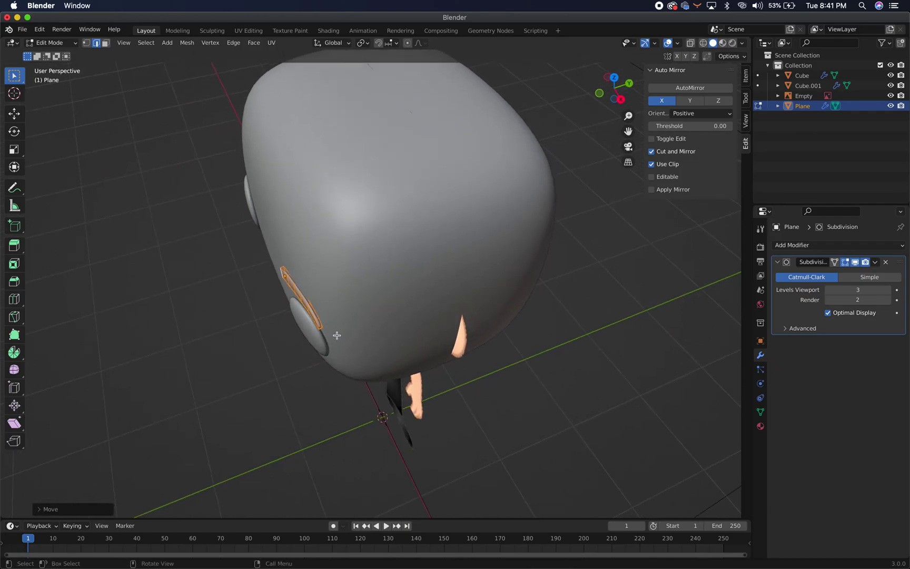
scroll(309, 347, up, 6)
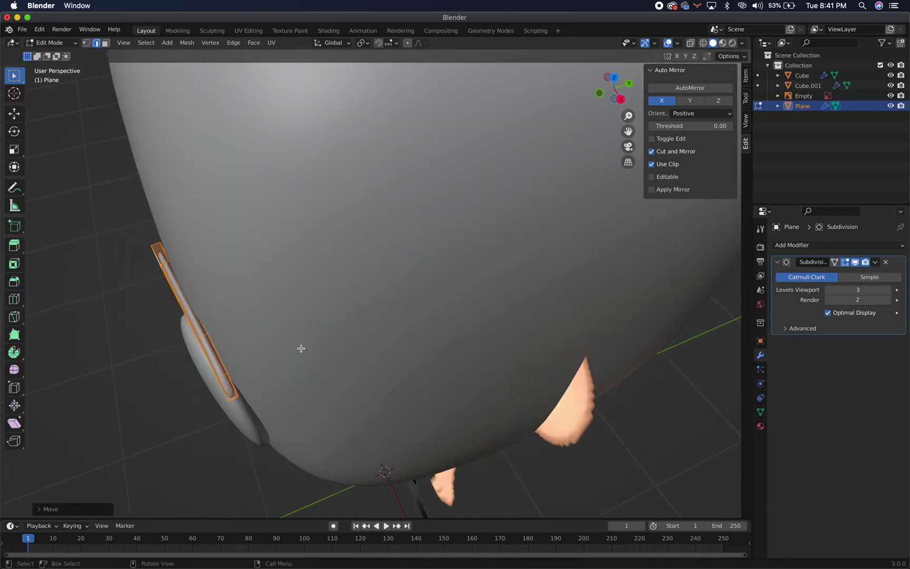
key(alt+a)
middle_drag(285, 349, 314, 336)
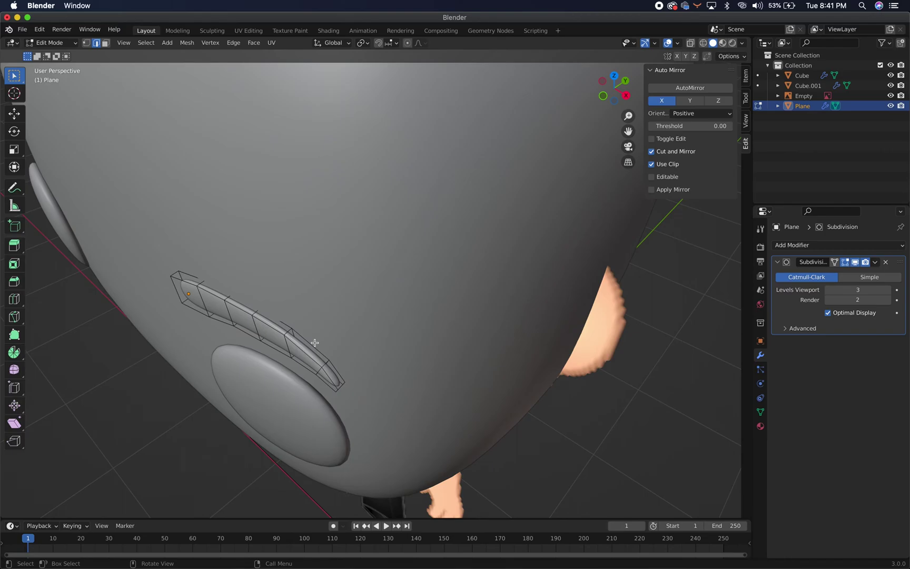
key(3)
alt+click(306, 354)
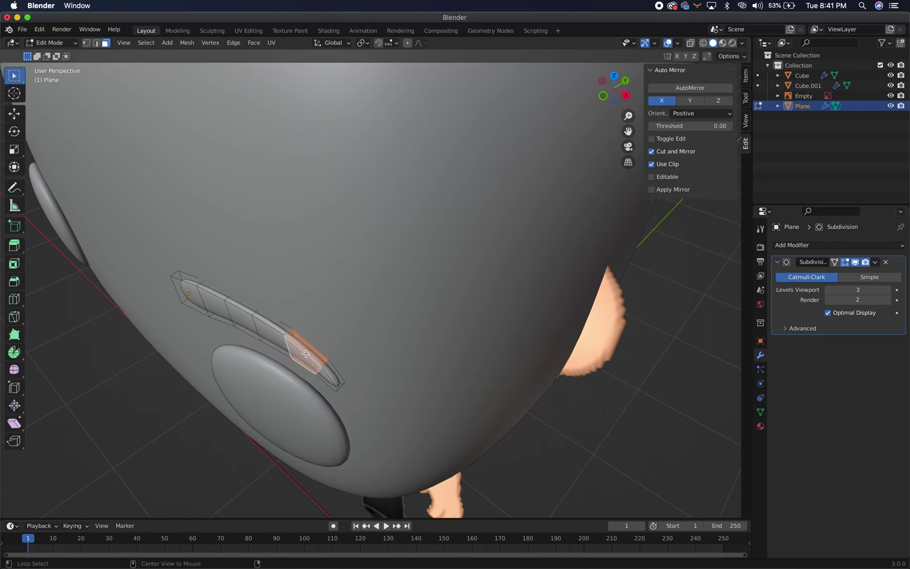
alt+click(330, 380)
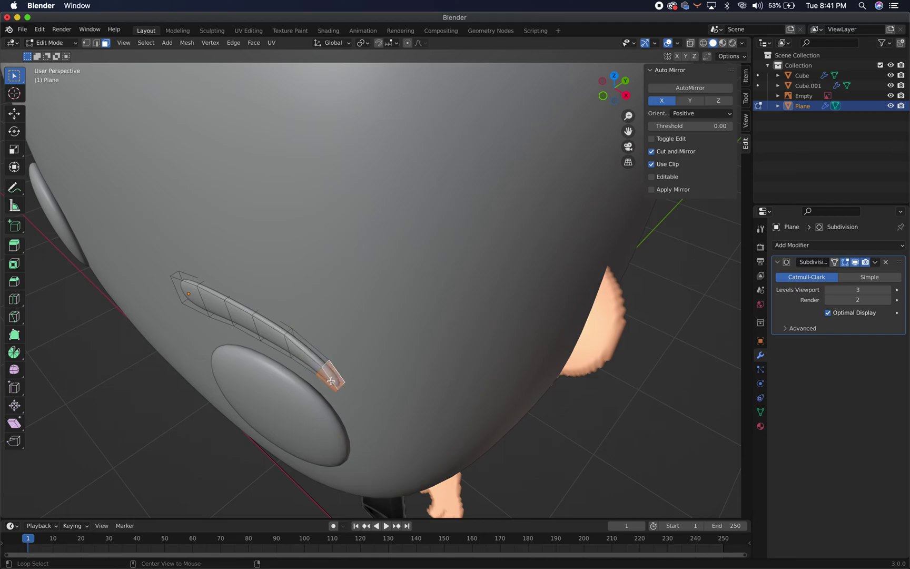
alt+shift+click(310, 358)
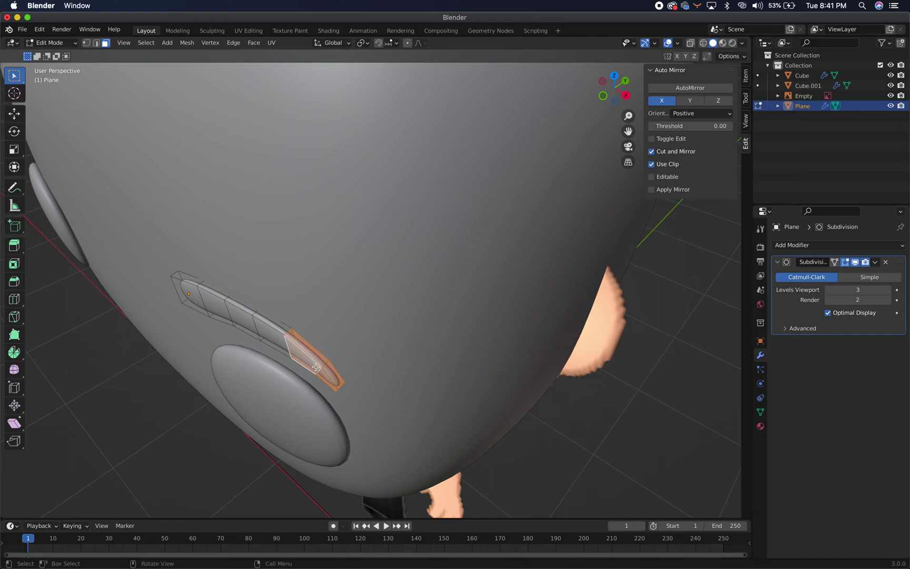
key(g)
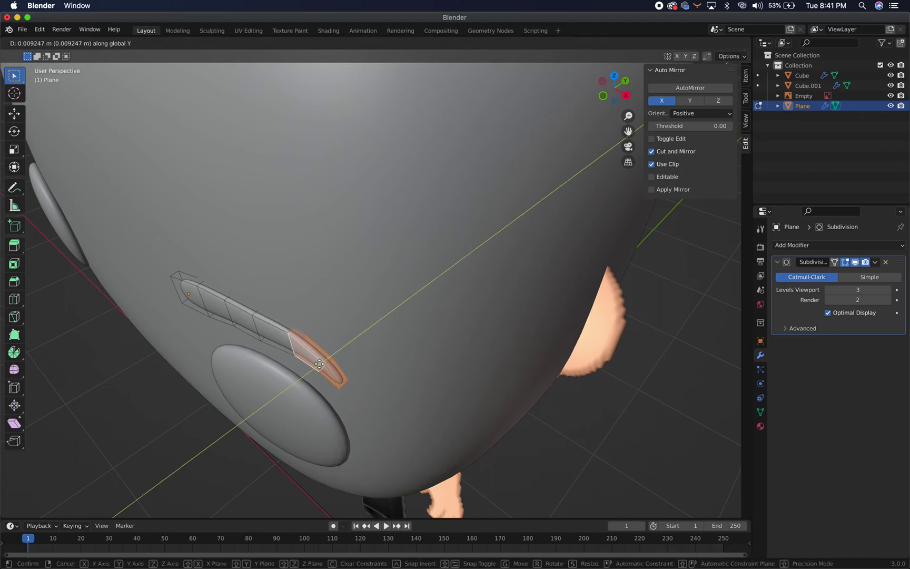
click(319, 364)
Rotate the eyebrow's outer end about 17° around global Z and move it about 0.018 m along Y toward the head.
key(r)
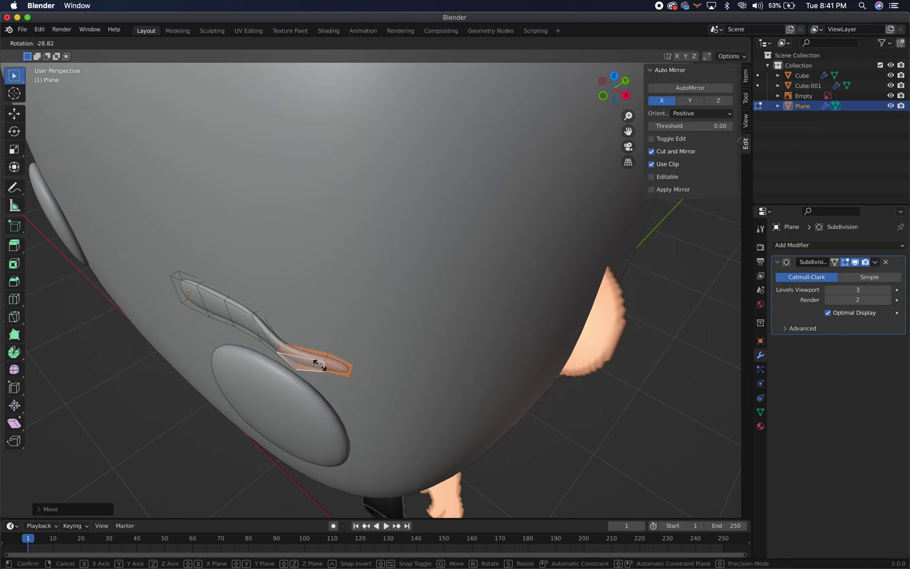
key(z)
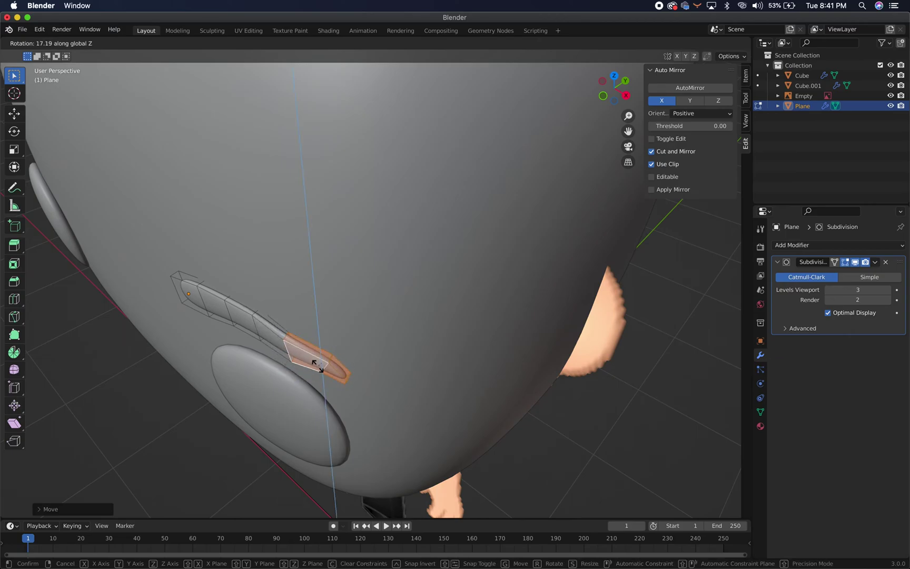
click(317, 364)
middle_drag(368, 389, 331, 404)
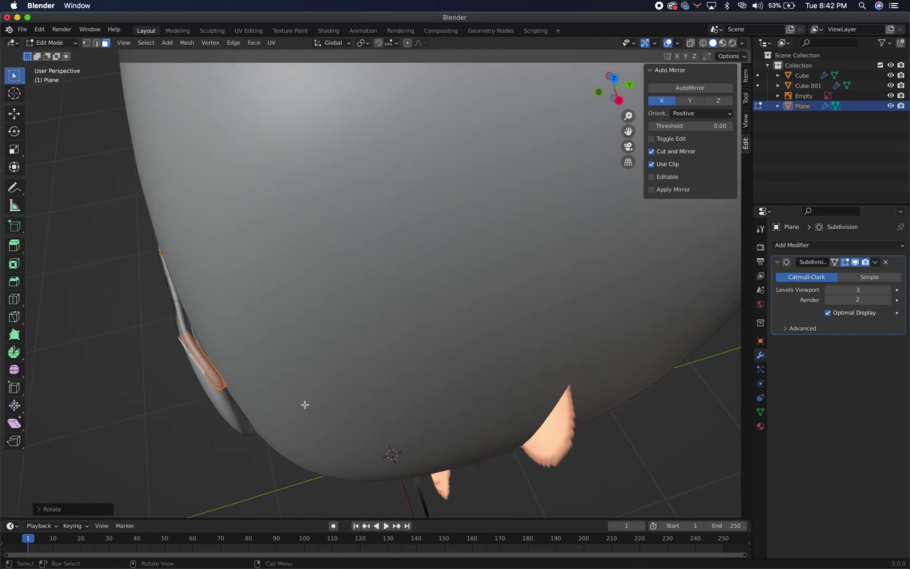
key(g)
key(y)
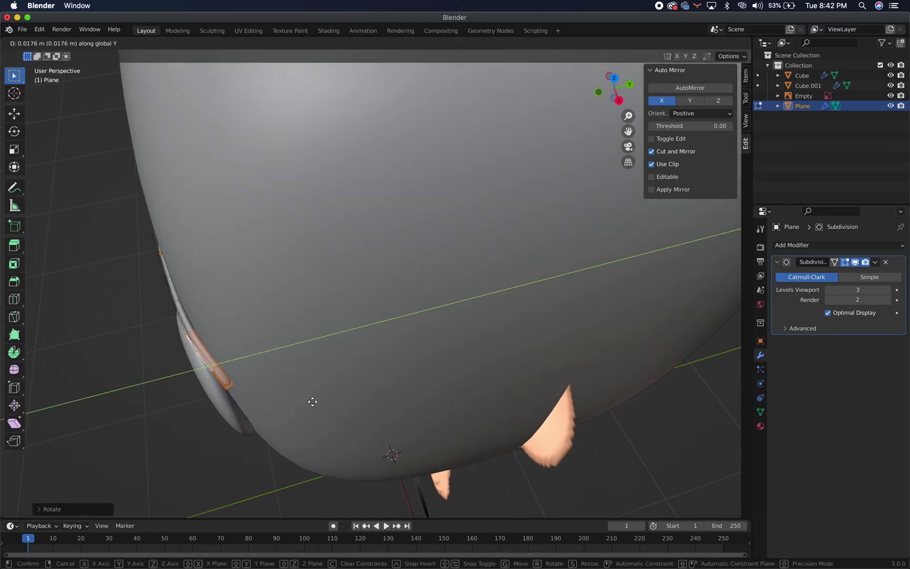
click(313, 401)
Rotate the faces at the eyebrow's inner end slightly around global Z and move them about 0.009 m along Y into the head.
middle_drag(313, 401, 287, 411)
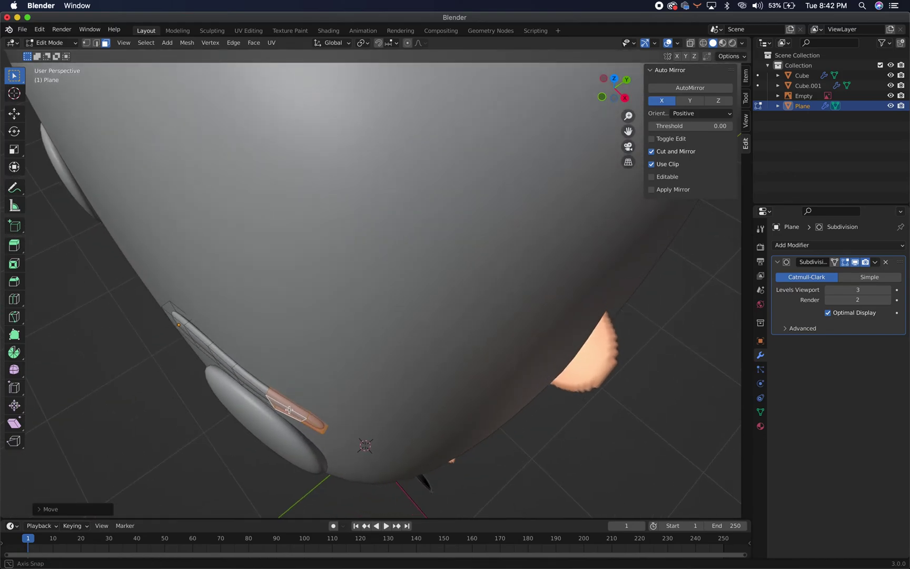
click(179, 321)
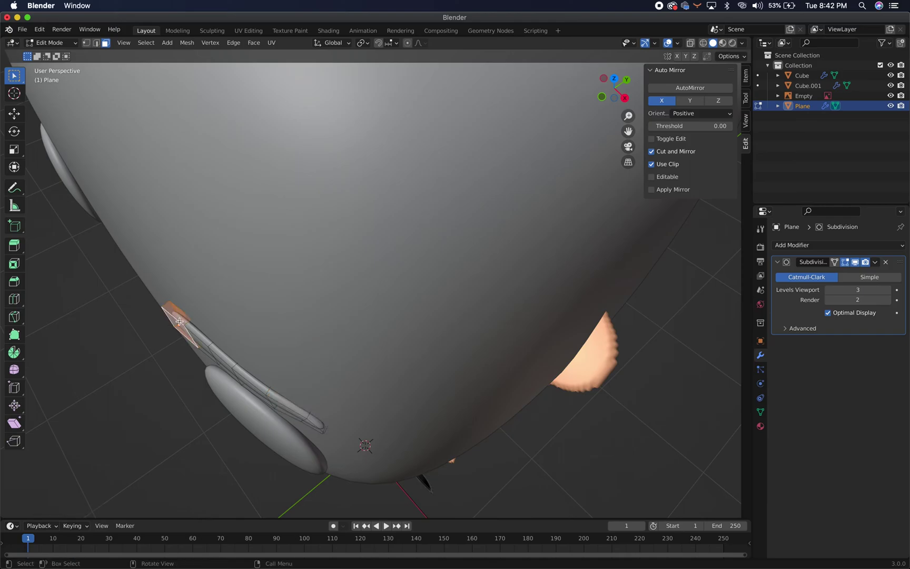
key(r)
key(z)
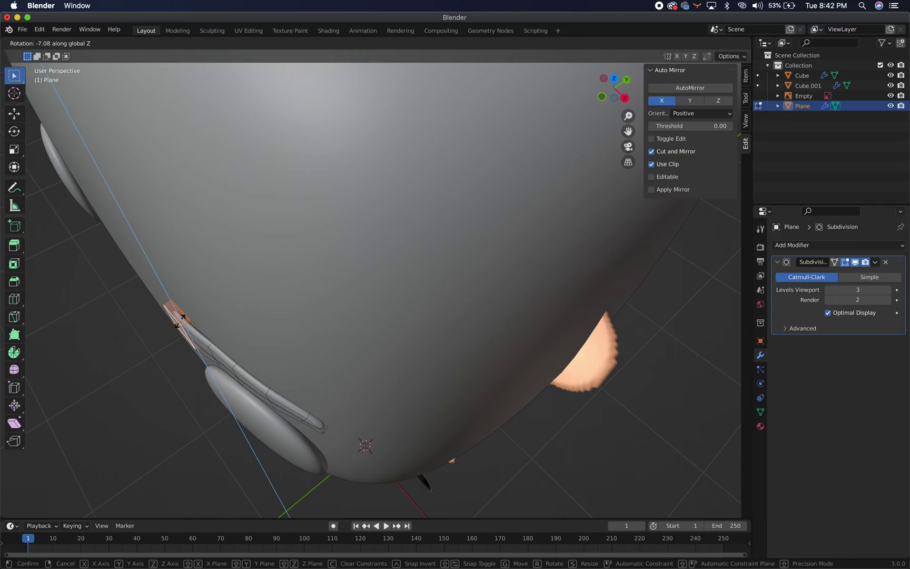
click(181, 321)
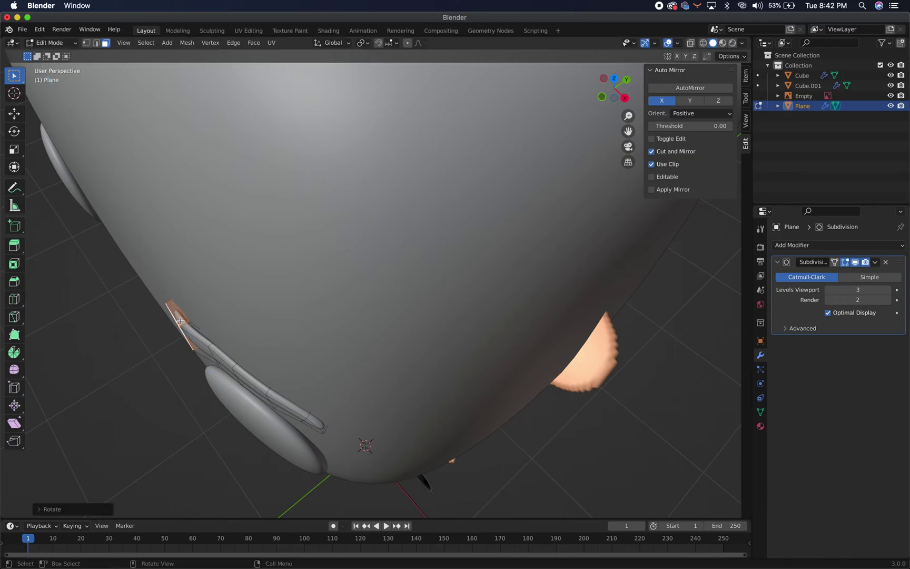
key(g)
key(y)
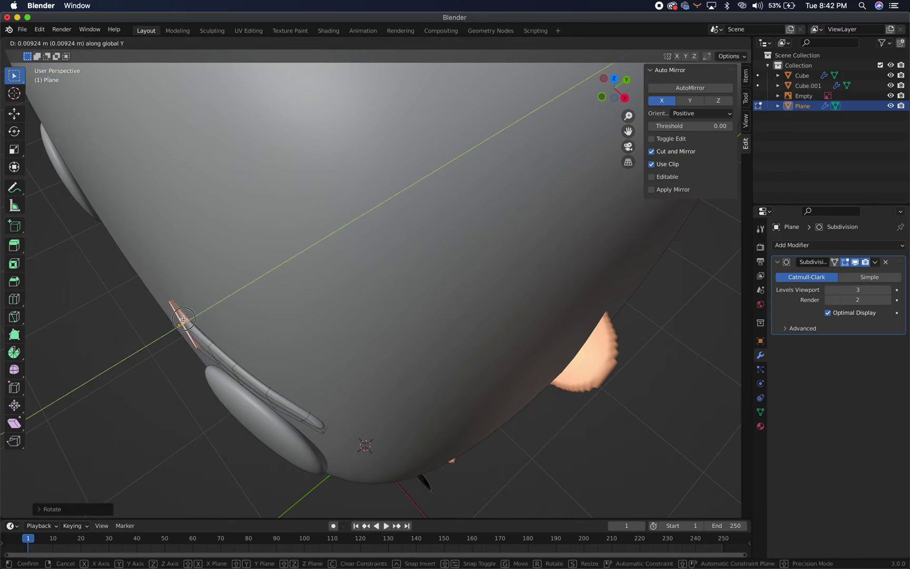
click(182, 319)
From the front view in Object Mode, add an X-axis Mirror modifier to the eyebrow with the head (Cube) as mirror object, and deselect it.
key(grave)
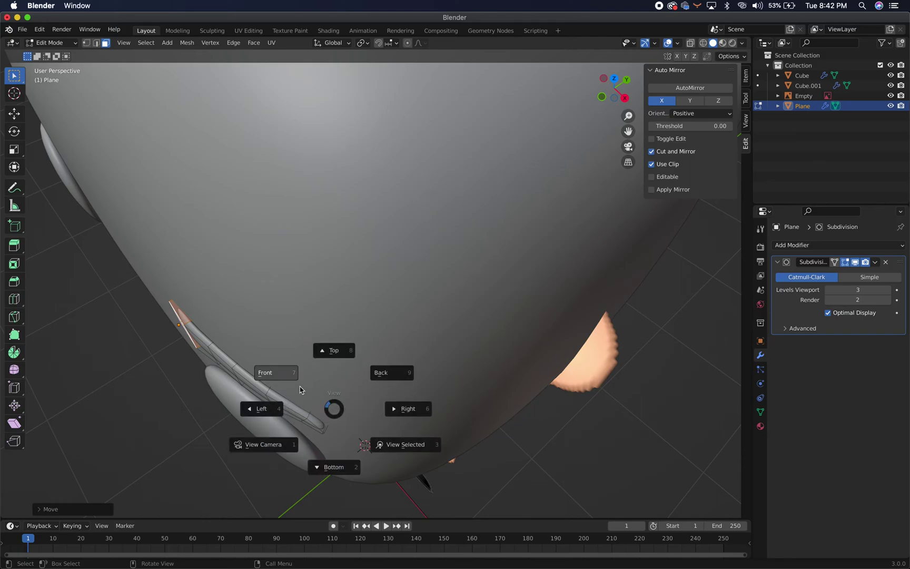
click(276, 372)
scroll(375, 403, down, 5)
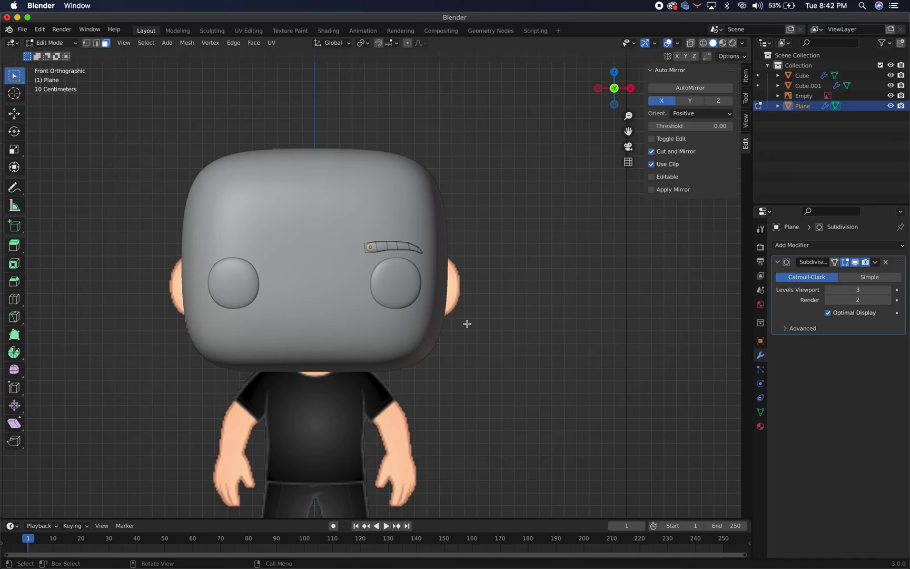
key(Tab)
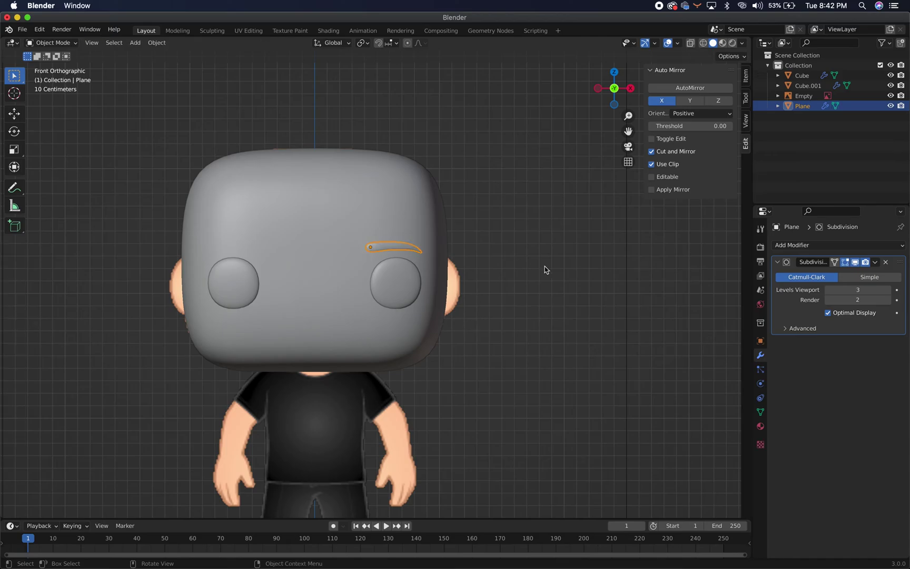
click(866, 247)
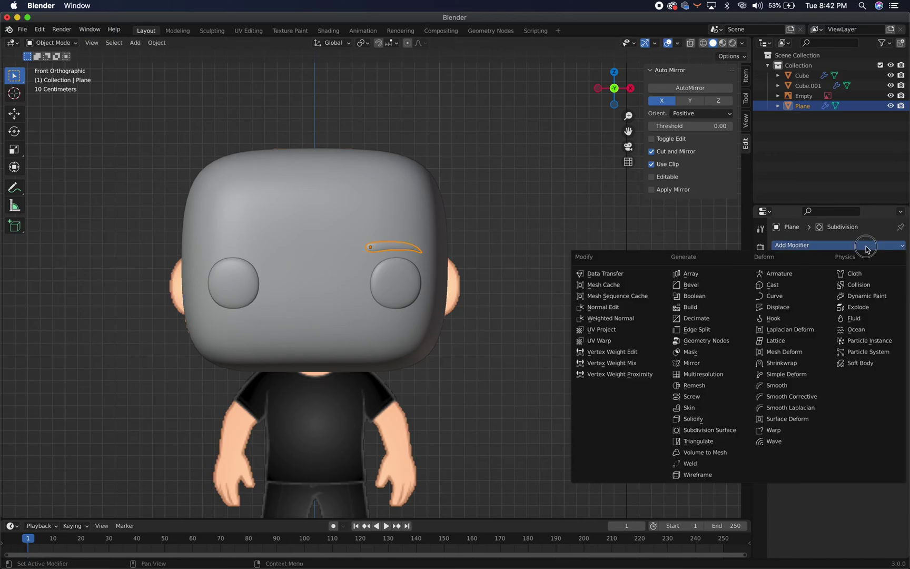
click(695, 363)
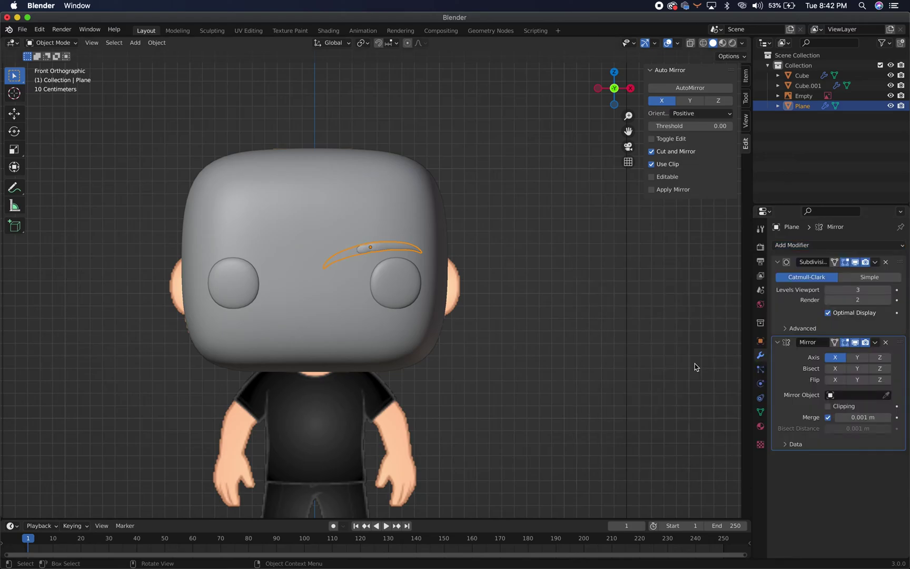
click(886, 395)
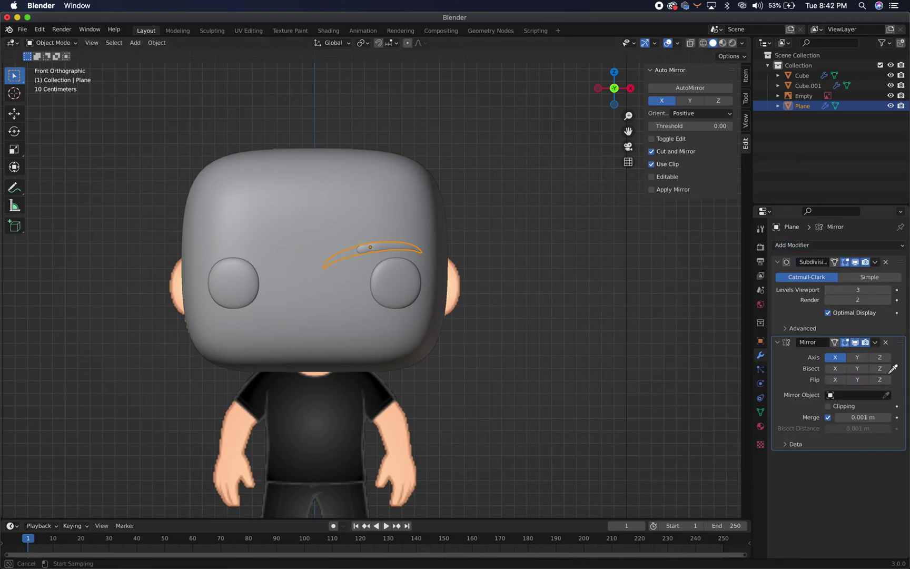
click(327, 193)
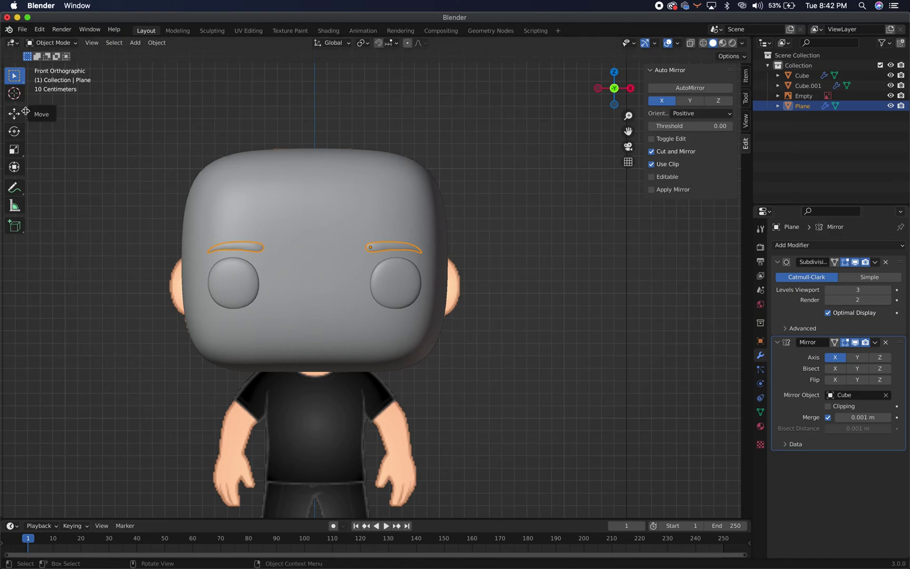
click(498, 140)
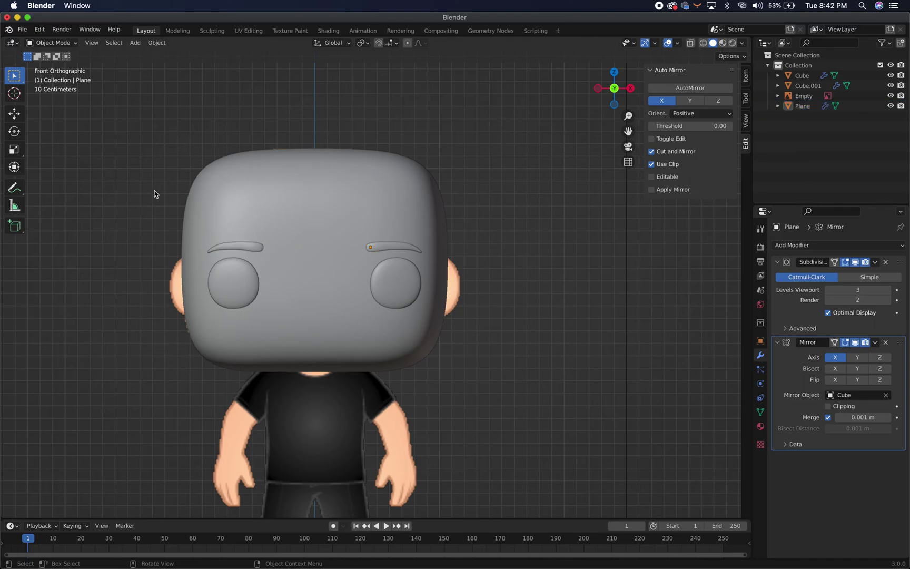
Add a mesh cube for the nose and raise it along global Z to the middle of the head.
scroll(155, 194, up, 3)
scroll(155, 194, down, 7)
scroll(157, 193, up, 4)
scroll(523, 339, down, 2)
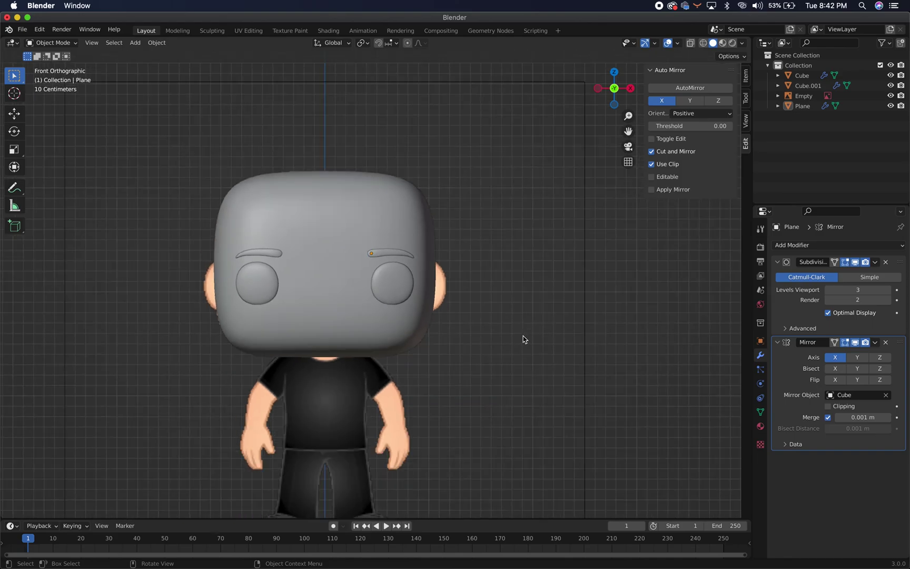
key(shift+a)
mouse_move(524, 339)
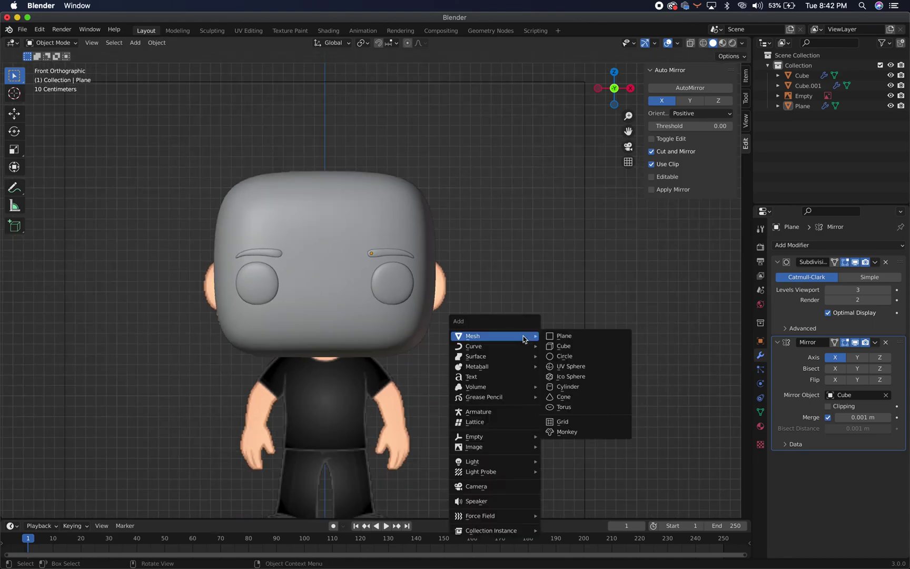
click(562, 349)
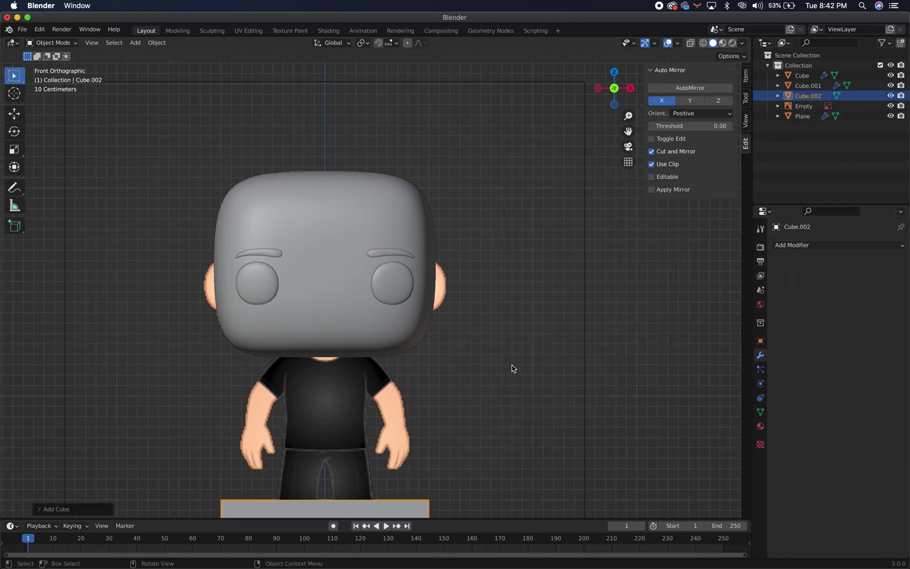
key(g)
key(z)
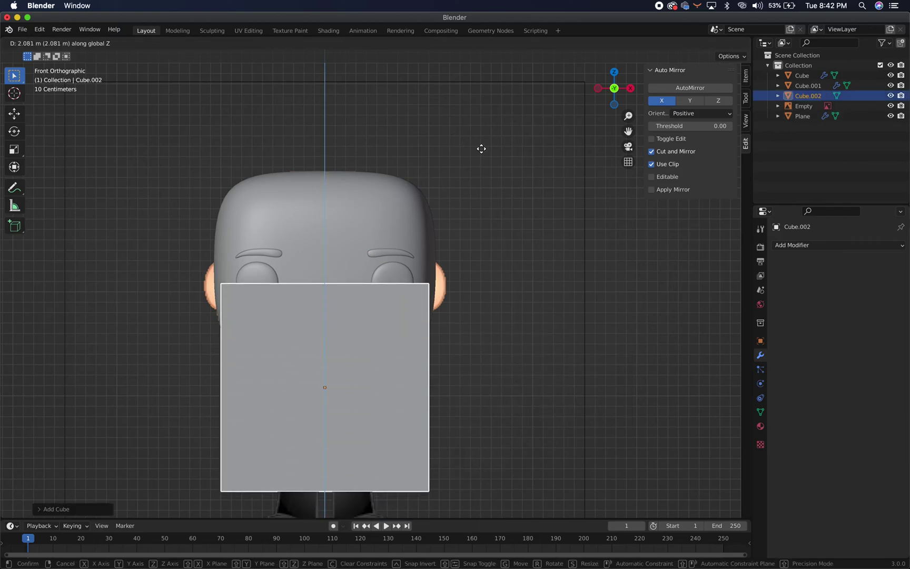
click(482, 507)
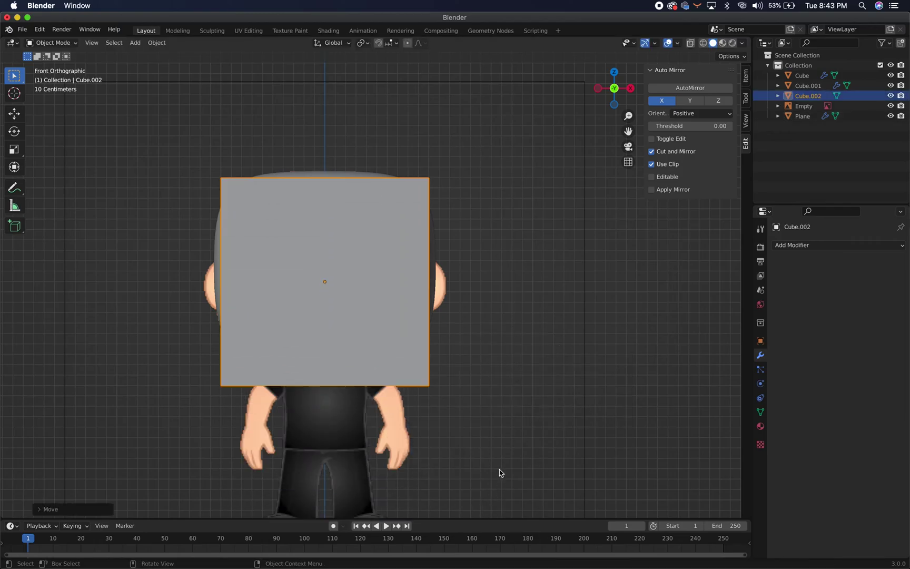
Rotate the new cube 45° around Z and tilt it around X so one corner points forward.
text(rz)
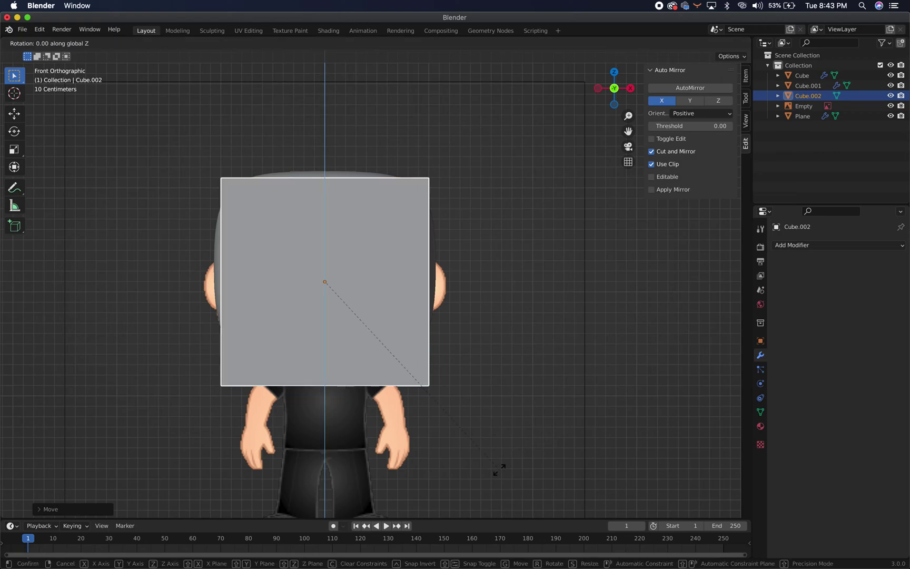
text(45)
key(Return)
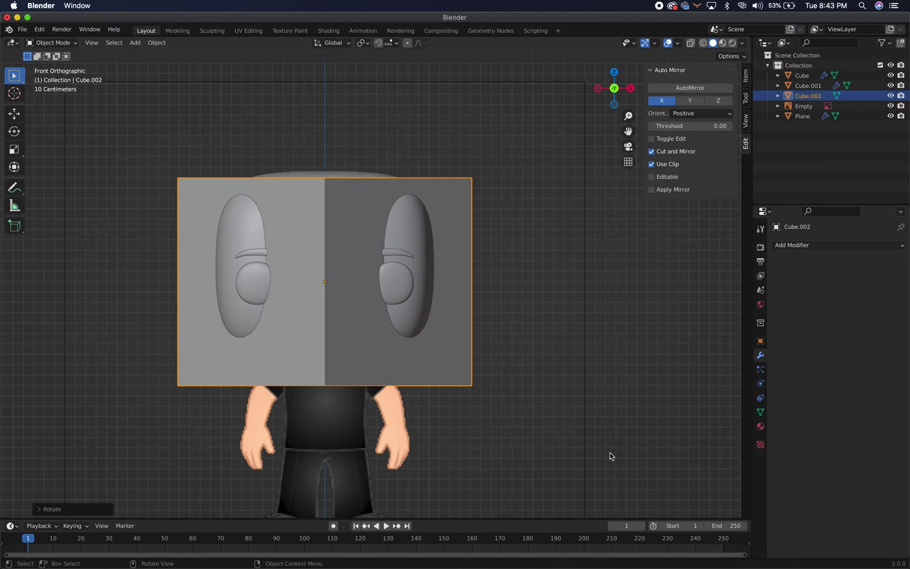
key(r)
key(x)
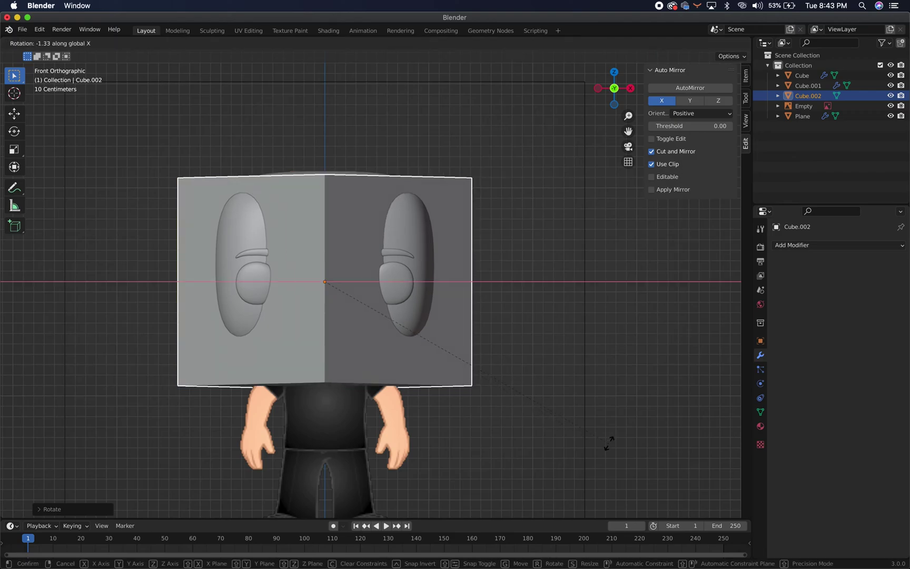
click(600, 251)
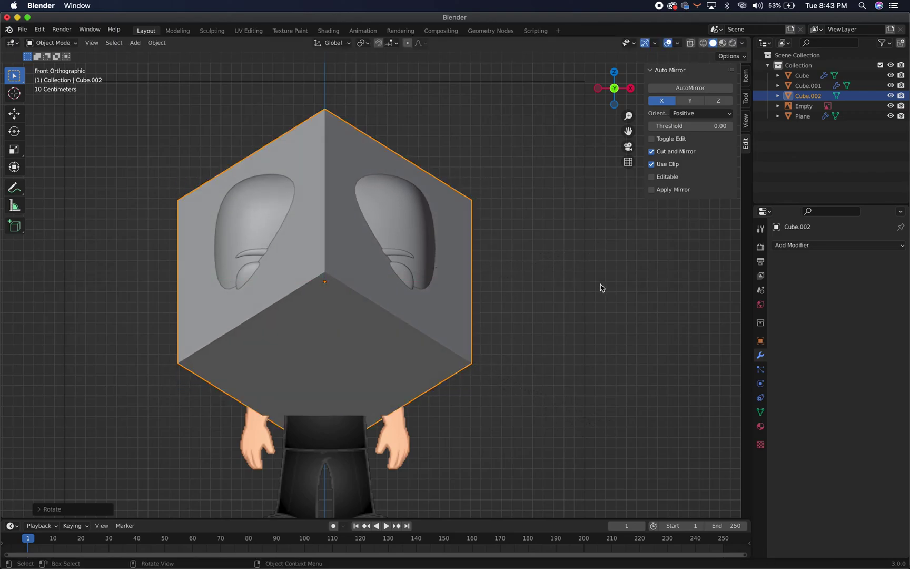
Scale the cube down to fit between the eyes and move it along Y until its corner protrudes from the face.
key(s)
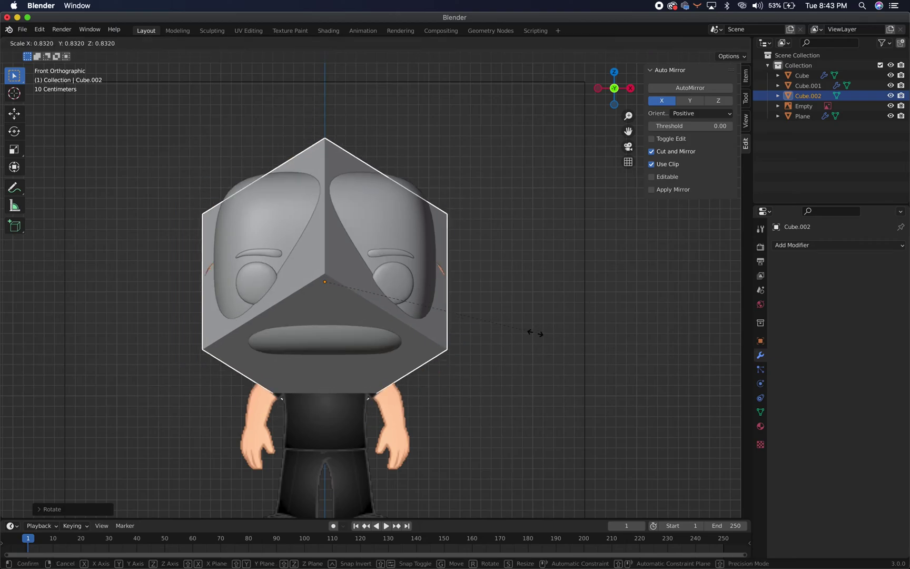
click(369, 308)
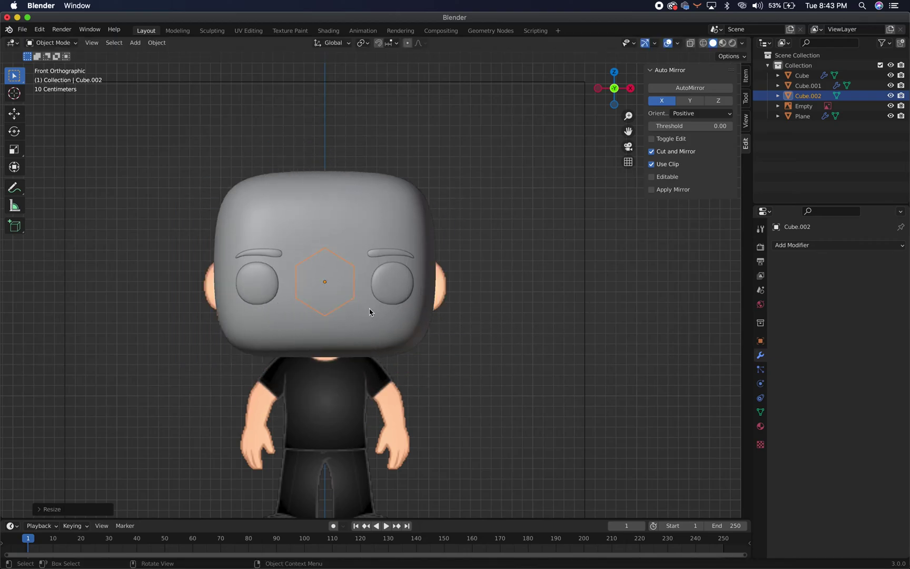
key(g)
key(y)
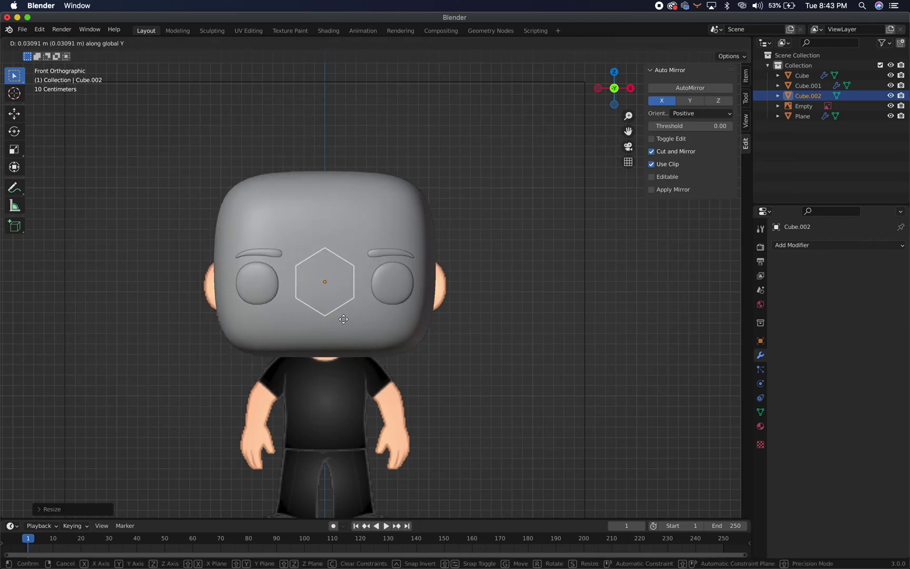
click(457, 309)
middle_drag(578, 313, 460, 338)
key(g)
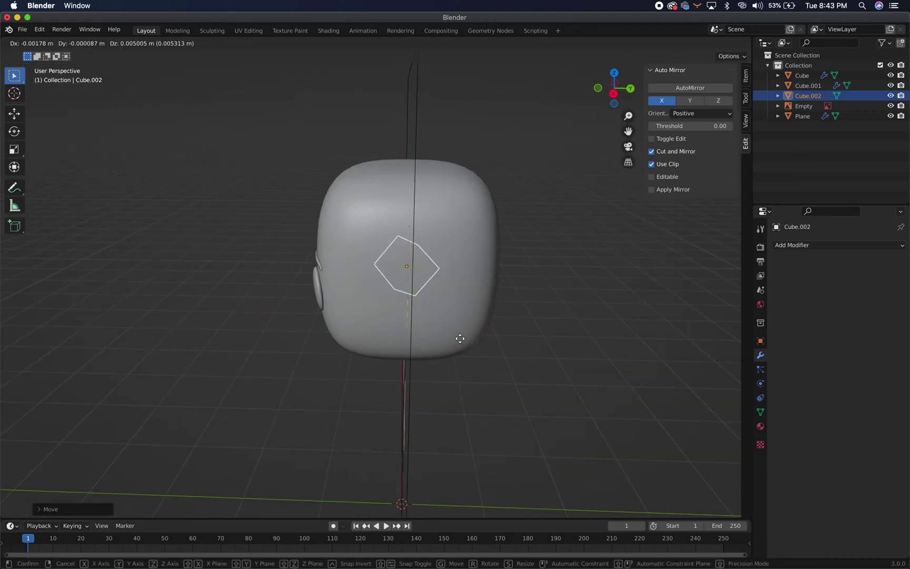
key(y)
click(390, 331)
middle_drag(390, 330, 532, 314)
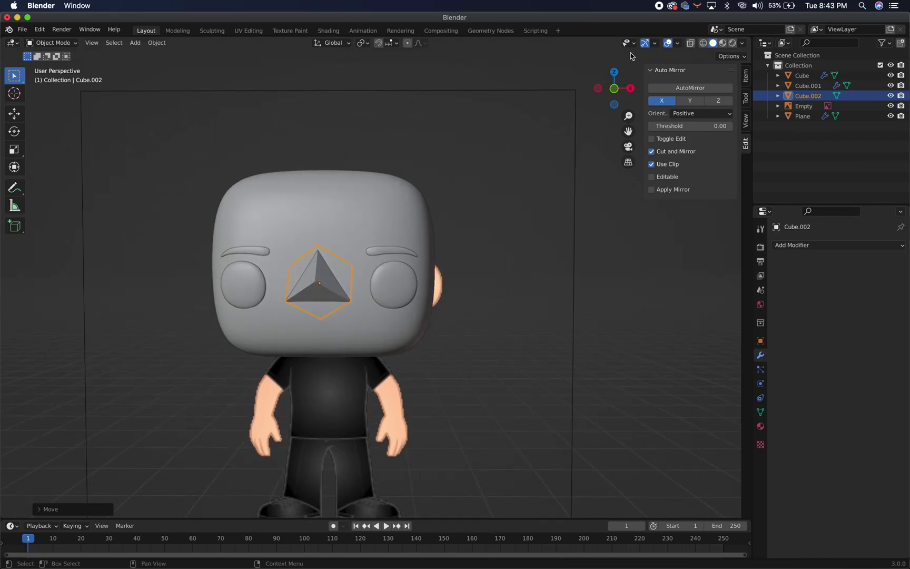
With X-ray on in the front view, lower the nose cube about 0.2 m along Z over the reference nose.
click(691, 43)
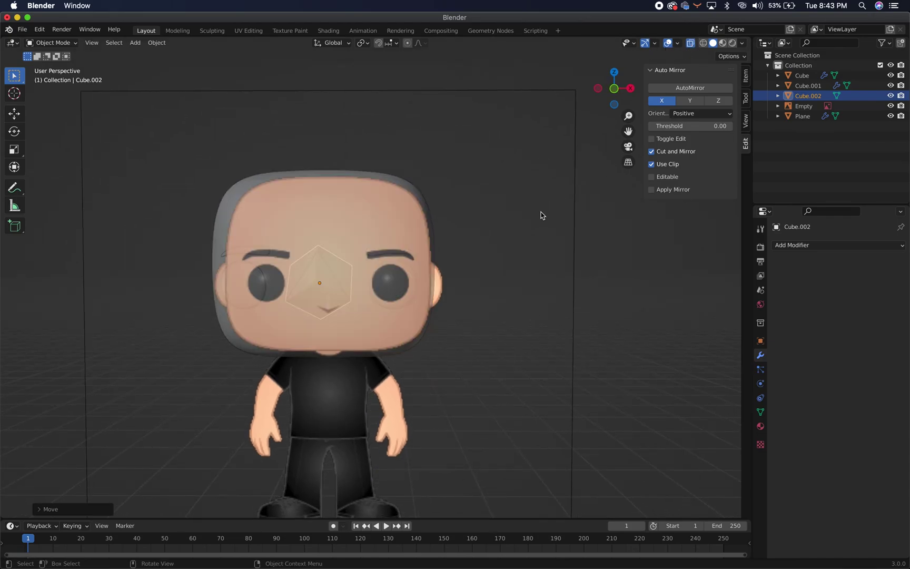
key(grave)
click(503, 181)
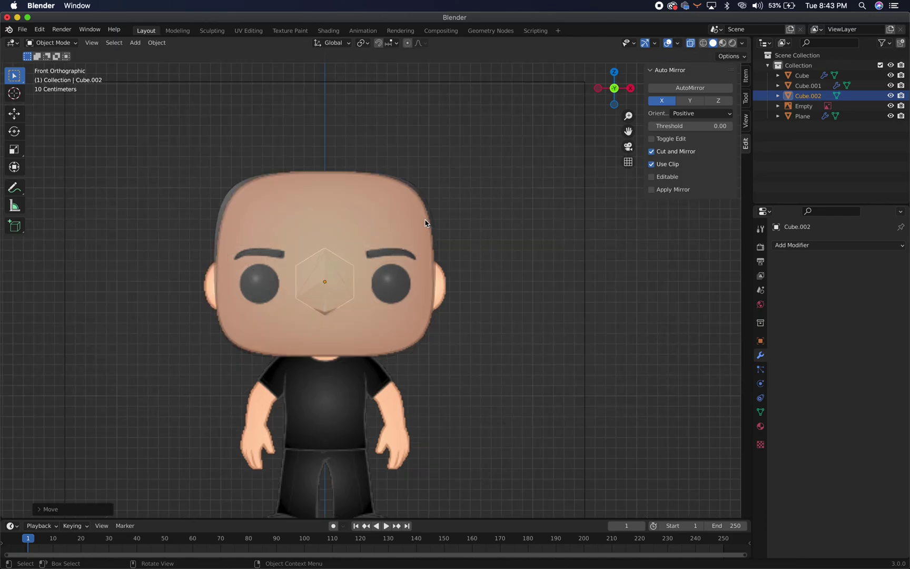
key(g)
key(z)
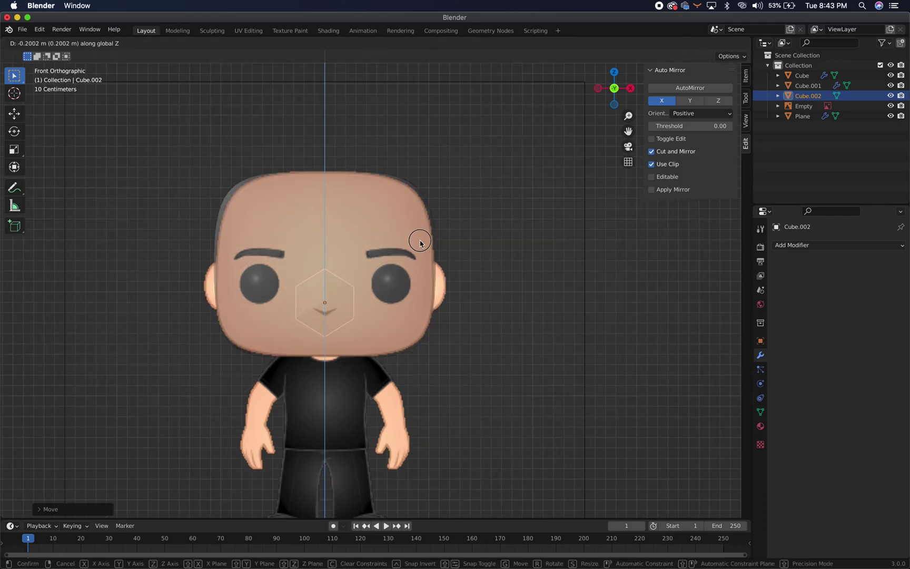
click(420, 245)
Move the nose cube about 0.05 m forward along Y, turn X-ray off, and push it about 0.18 m back into the head.
key(g)
key(y)
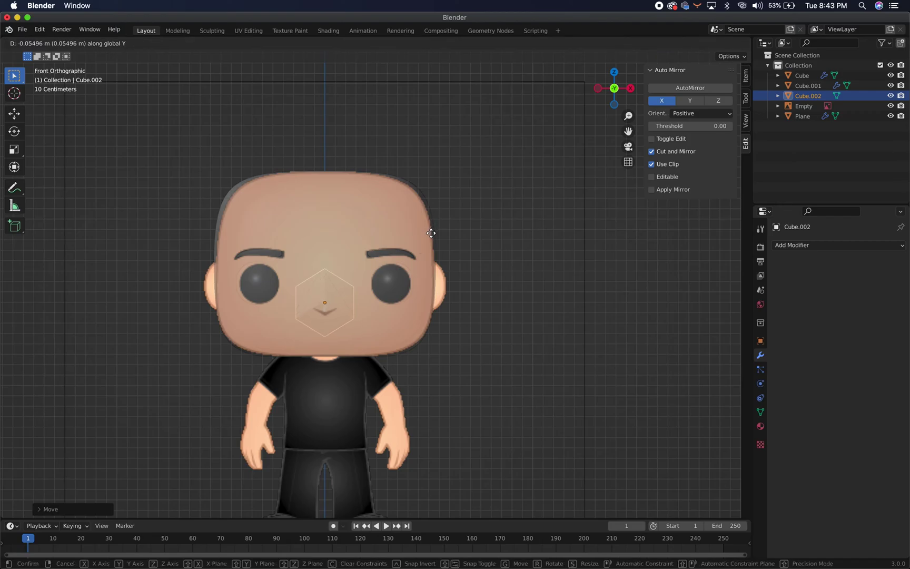
click(431, 230)
click(691, 43)
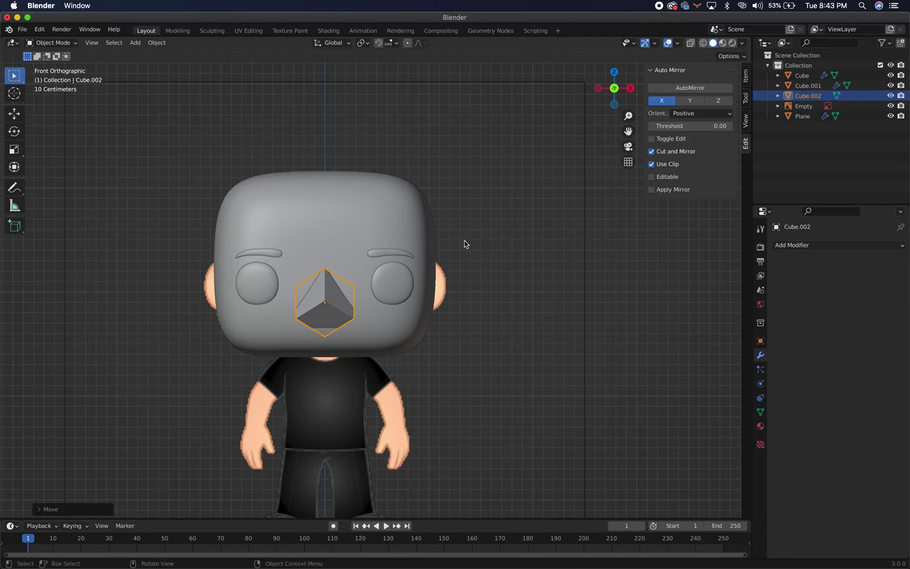
key(g)
key(y)
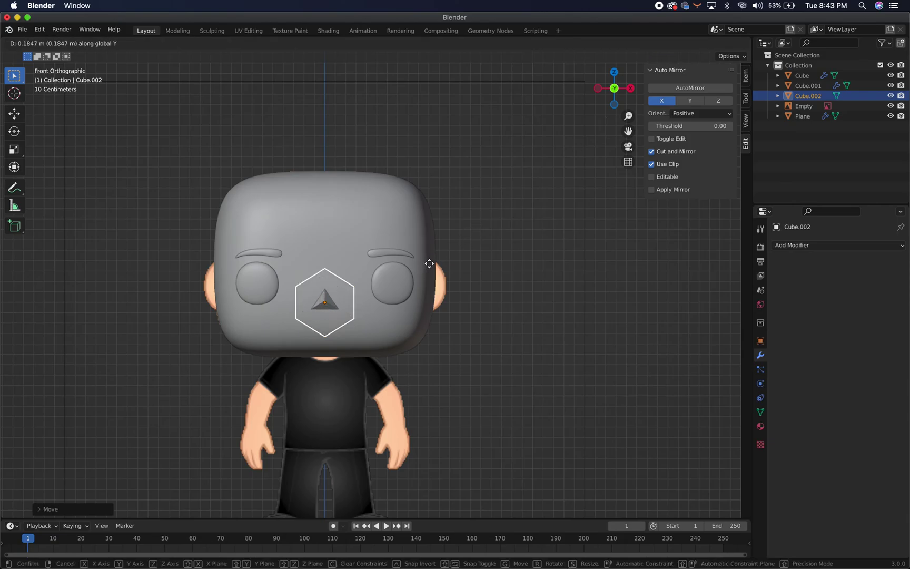
click(429, 264)
mouse_move(513, 332)
middle_down()
mouse_move(410, 340)
mouse_move(560, 330)
mouse_move(542, 345)
mouse_move(517, 329)
middle_up()
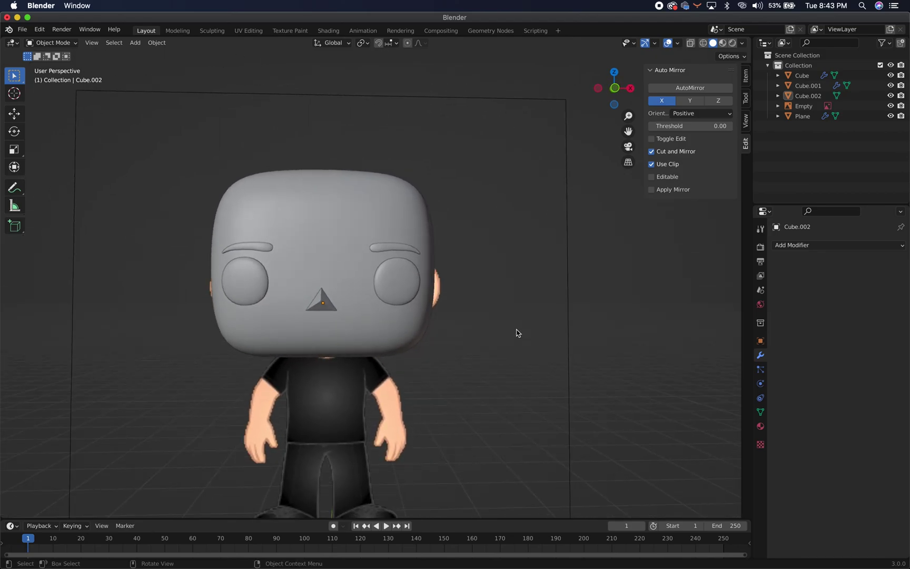
Open the nose cube in Edit Mode with X-ray and vertex selection on, and deselect all its vertices.
click(332, 312)
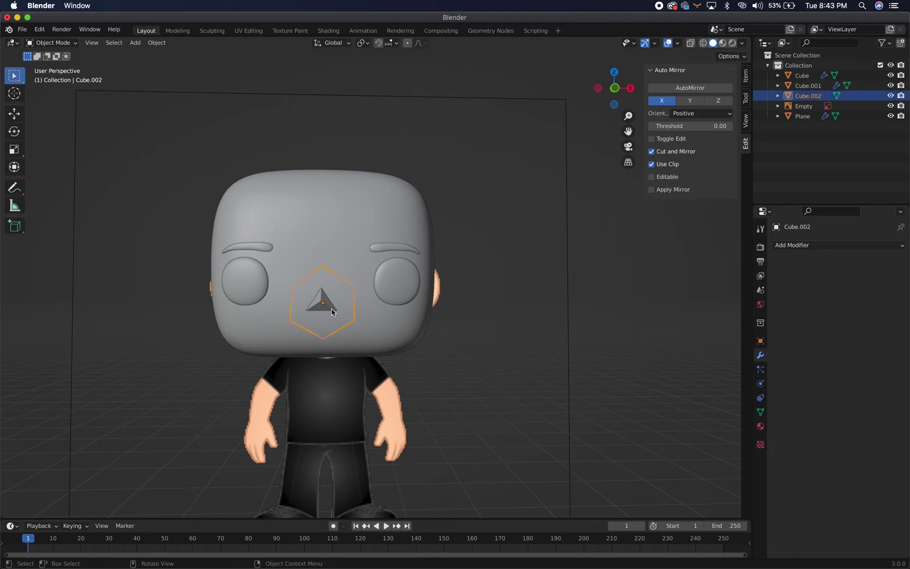
key(Tab)
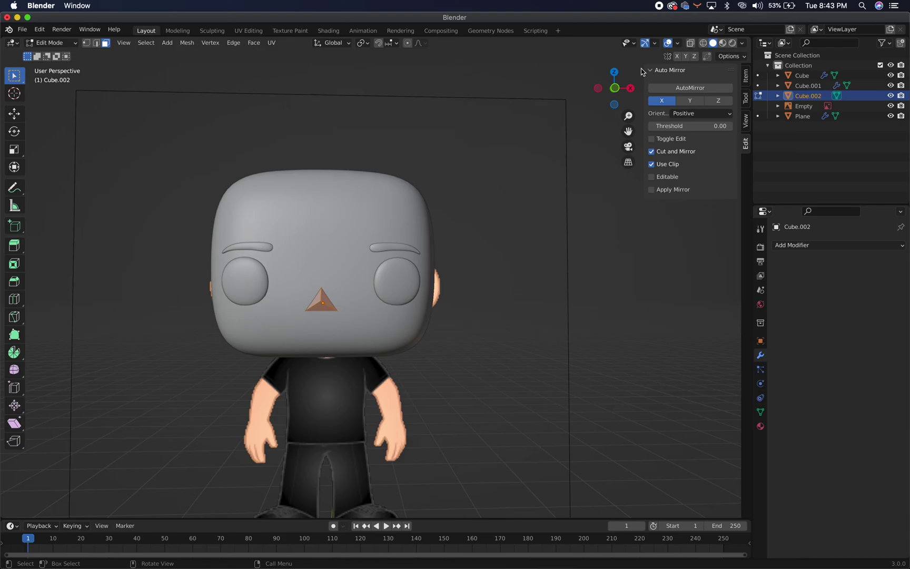
click(690, 43)
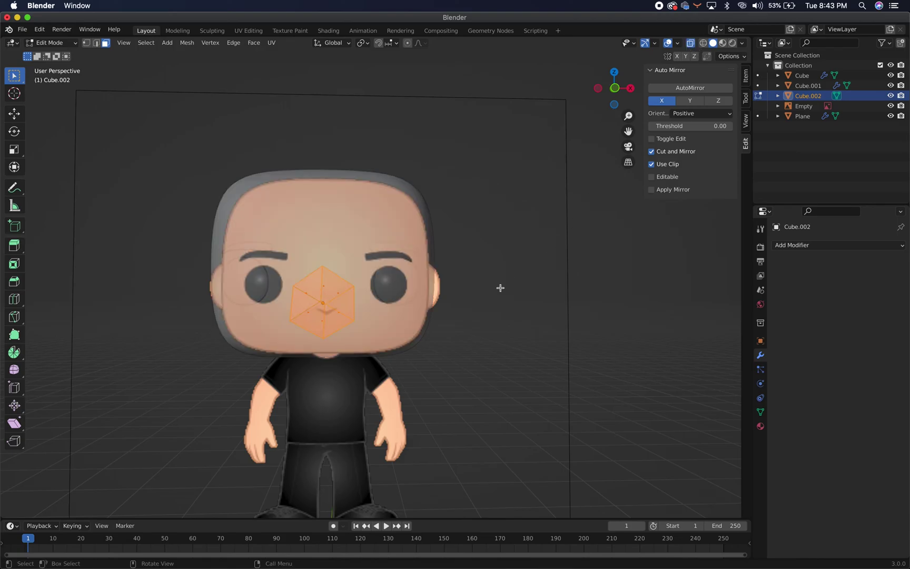
key(grave)
click(450, 256)
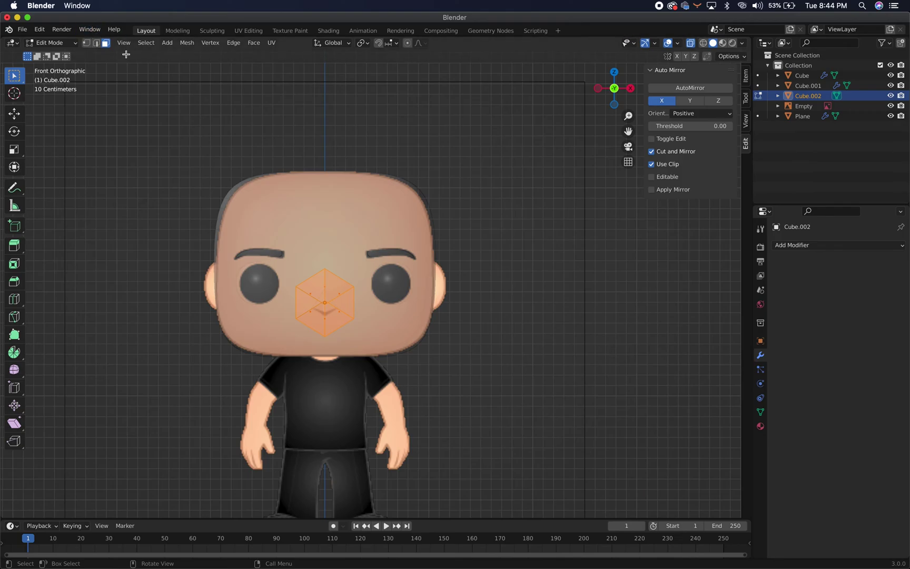
click(86, 43)
click(522, 171)
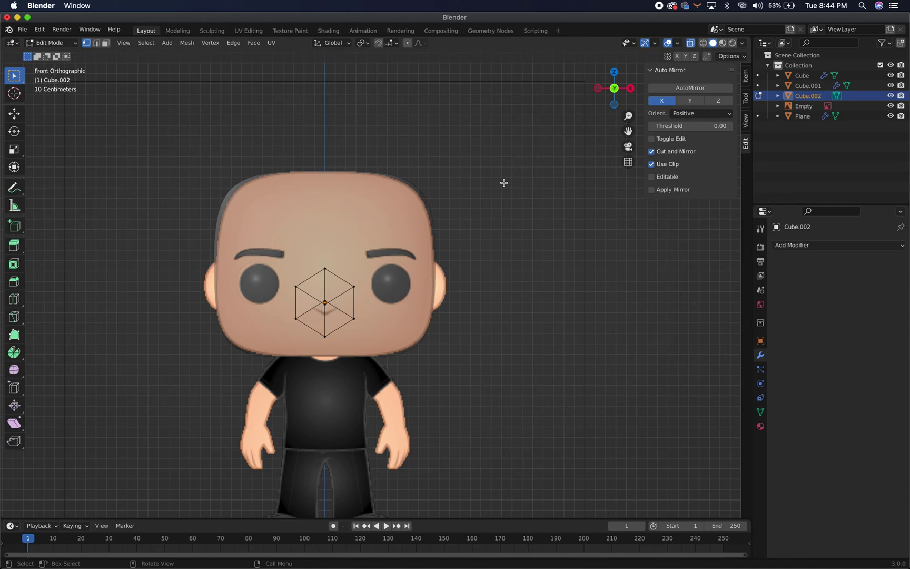
mouse_move(485, 220)
middle_down()
mouse_move(478, 221)
mouse_move(514, 225)
mouse_move(457, 227)
mouse_move(488, 220)
mouse_move(479, 236)
middle_up()
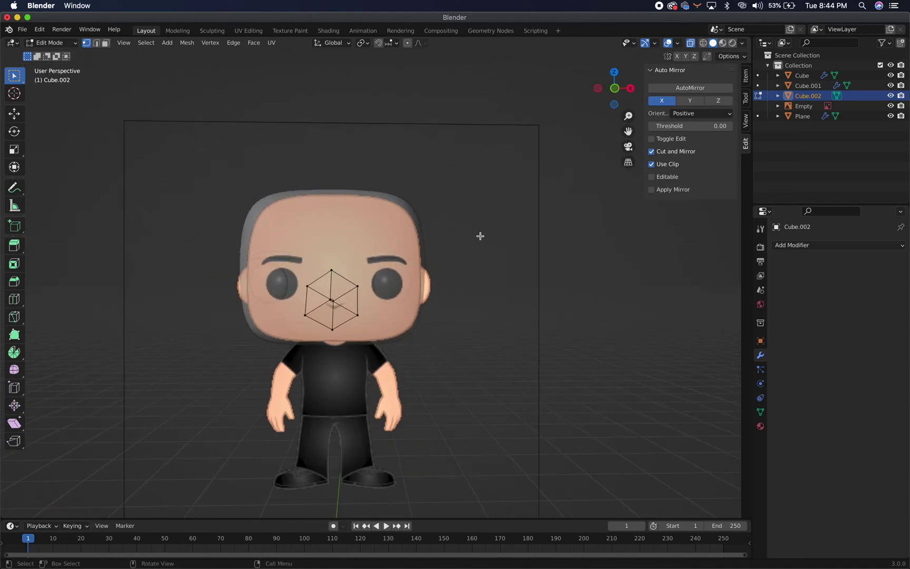
Move the nose's two lower side vertices inward along global X, about 0.07 m each, to narrow its base.
click(357, 315)
key(g)
key(x)
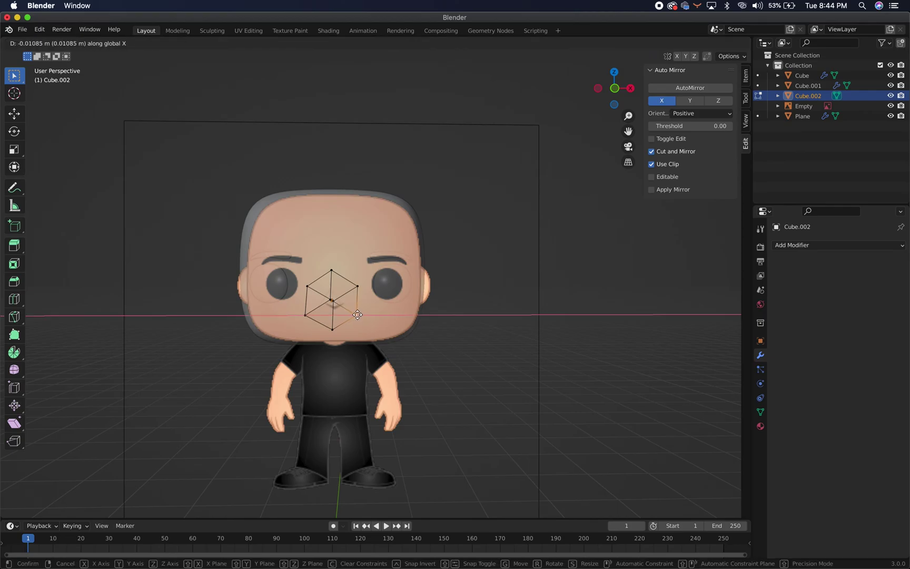
click(351, 315)
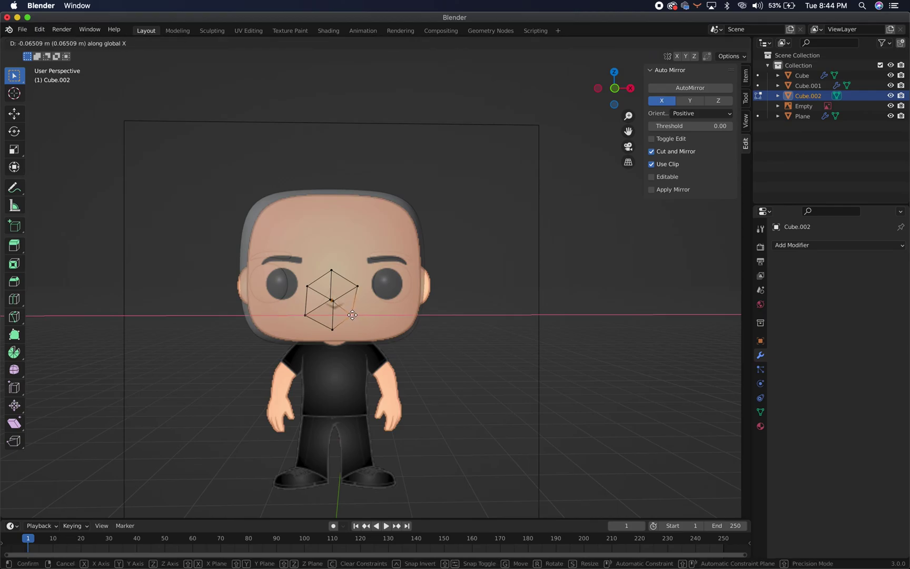
click(305, 316)
key(g)
key(x)
click(310, 316)
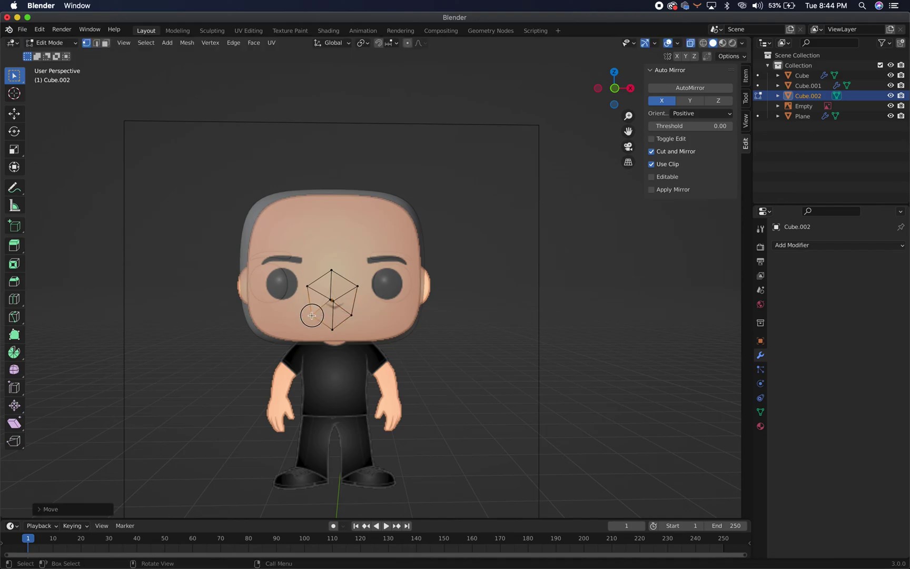
Turn X-ray off to check the reshaped nose on the face, and return to the front view.
click(690, 43)
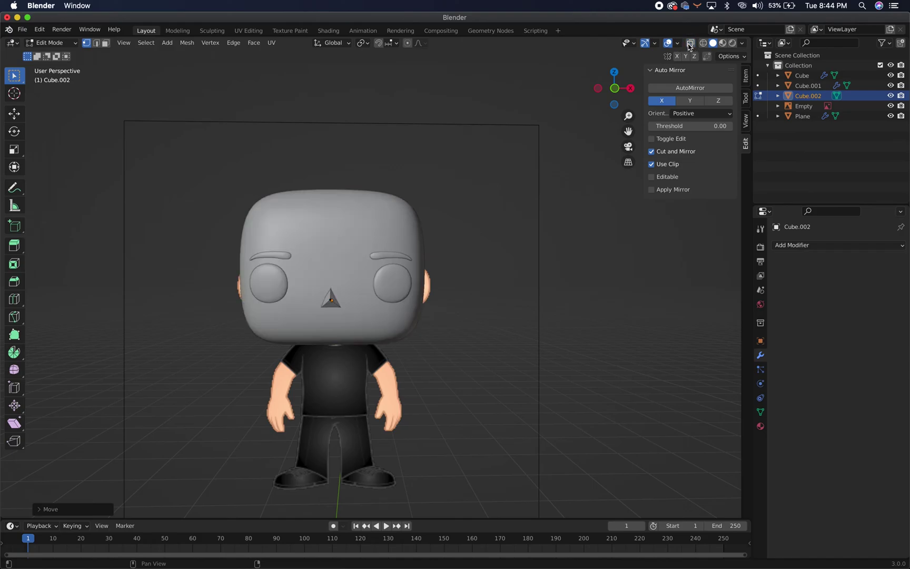
right_click(554, 295)
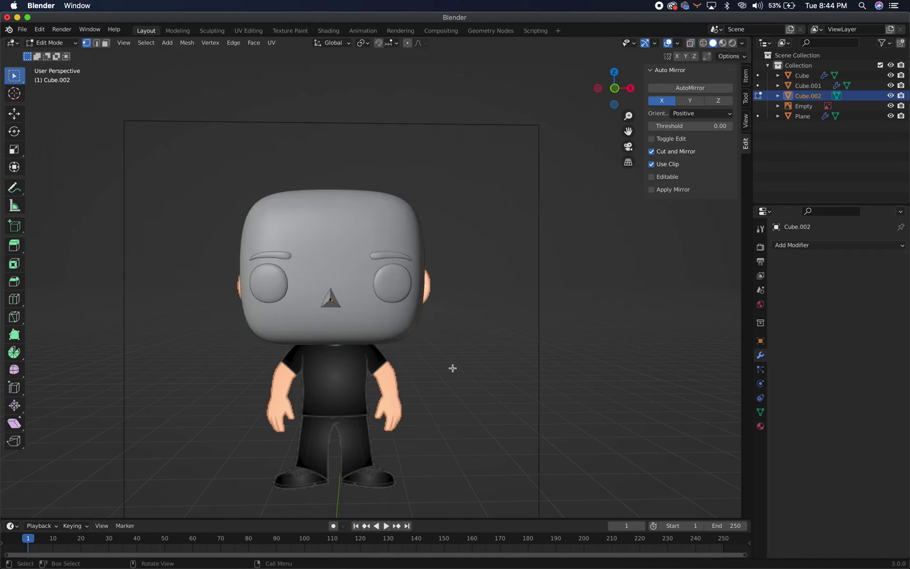
mouse_move(453, 367)
middle_down()
mouse_move(510, 337)
mouse_move(492, 363)
mouse_move(431, 382)
mouse_move(459, 351)
mouse_move(460, 360)
middle_up()
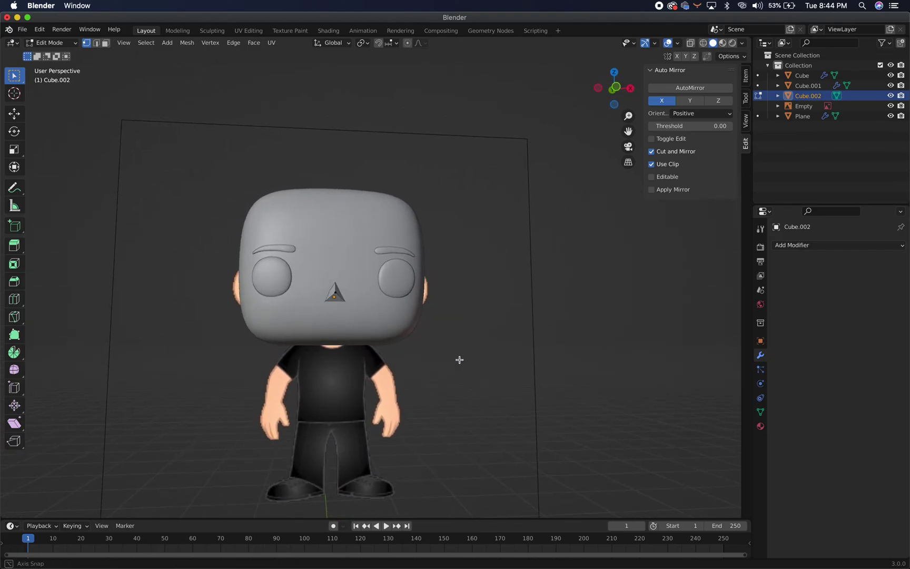
scroll(361, 362, down, 2)
scroll(361, 362, up, 6)
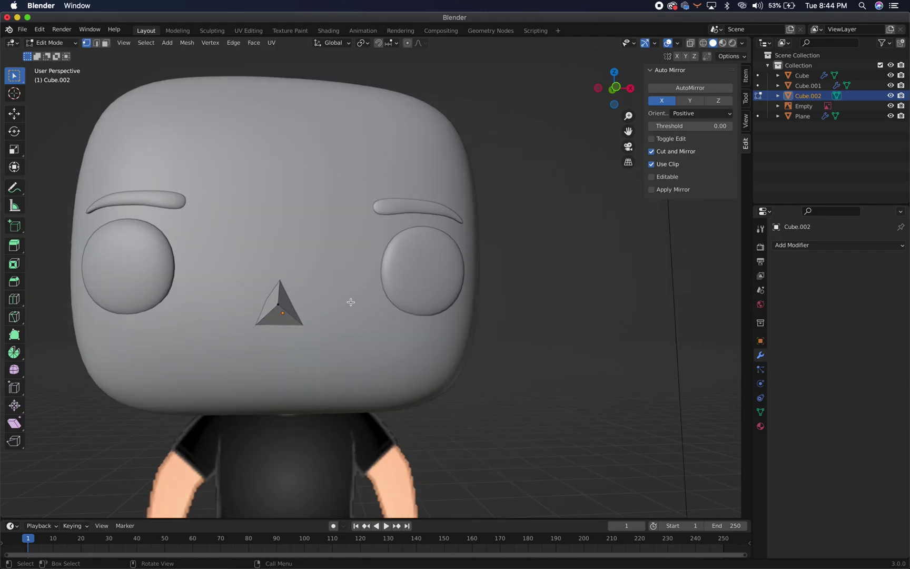
key(grave)
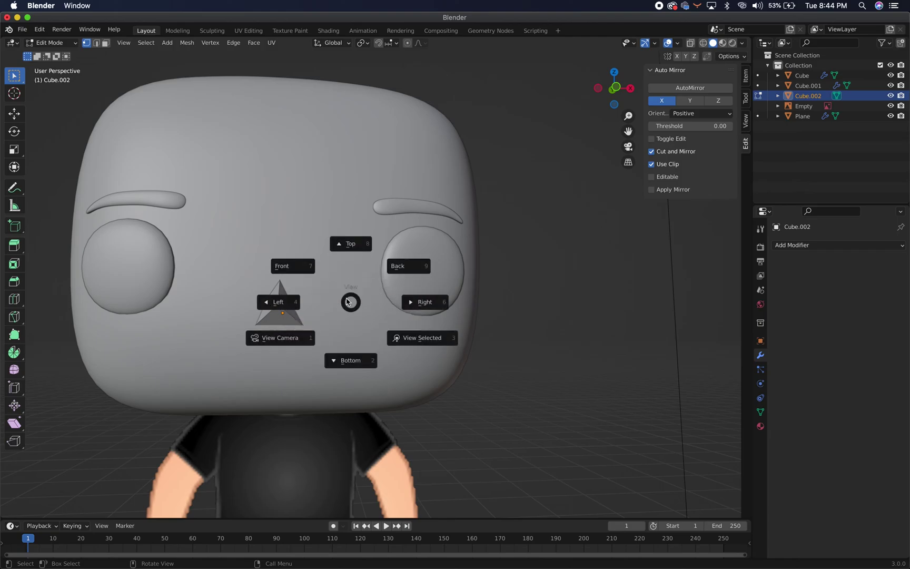
click(285, 269)
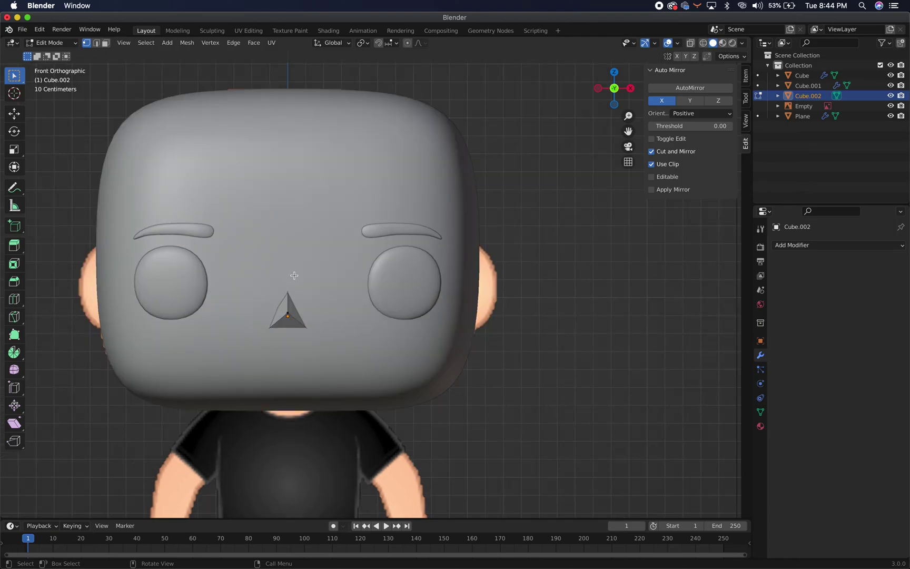
Leave Edit Mode on the nose and add a cylinder mesh for the ear.
scroll(536, 322, down, 4)
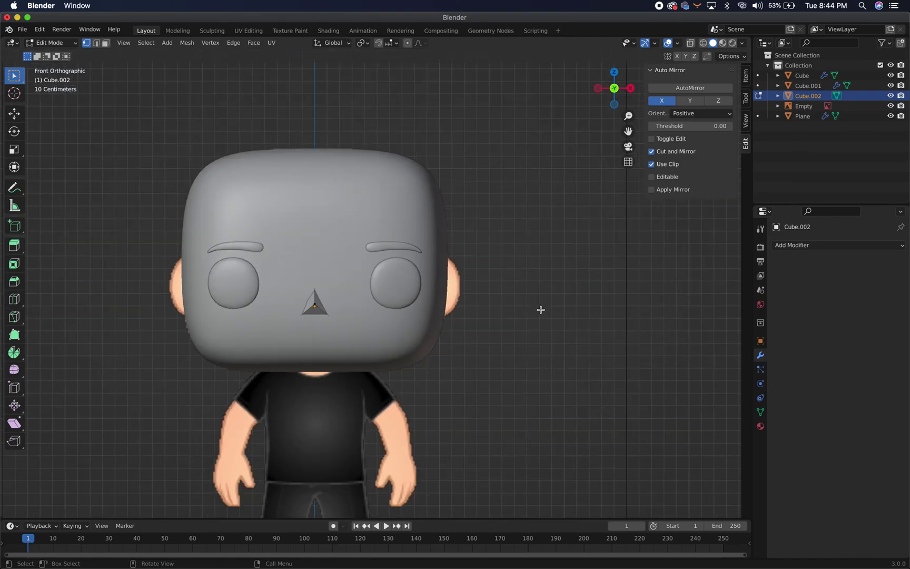
scroll(494, 333, up, 1)
scroll(495, 333, down, 2)
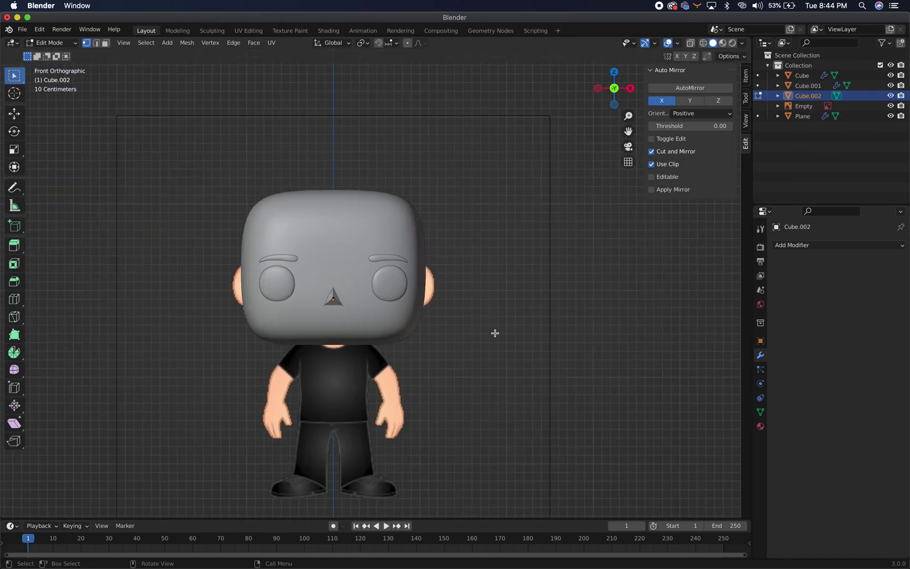
scroll(492, 342, down, 1)
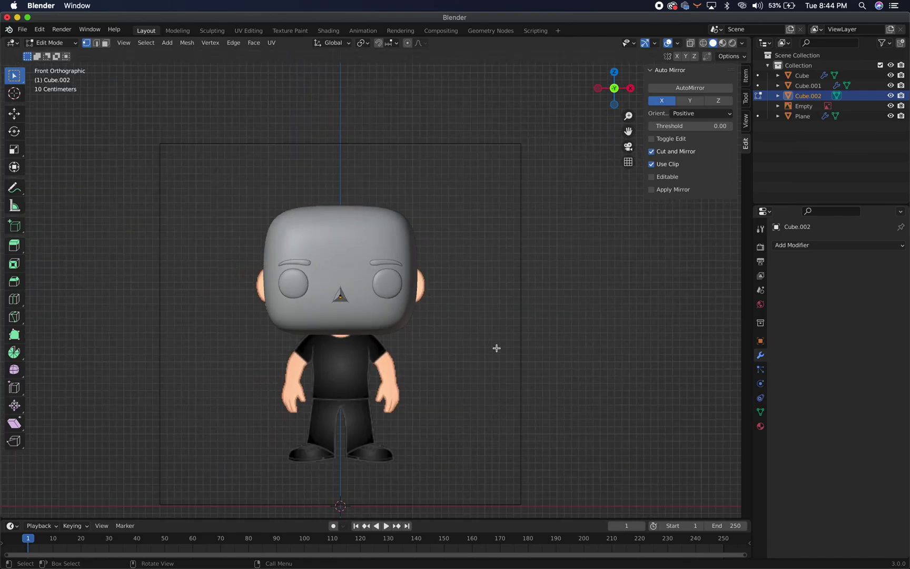
key(shift+a)
key(Tab)
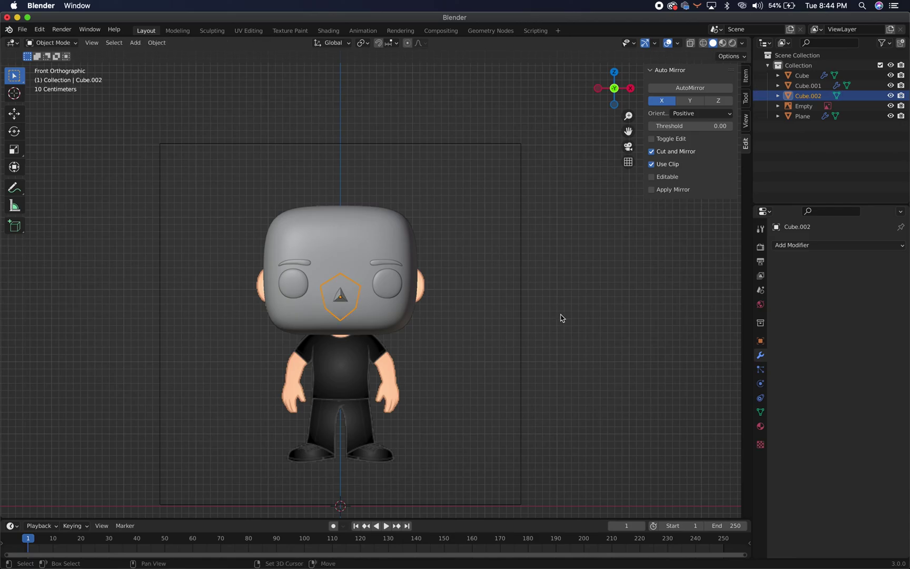
key(shift+a)
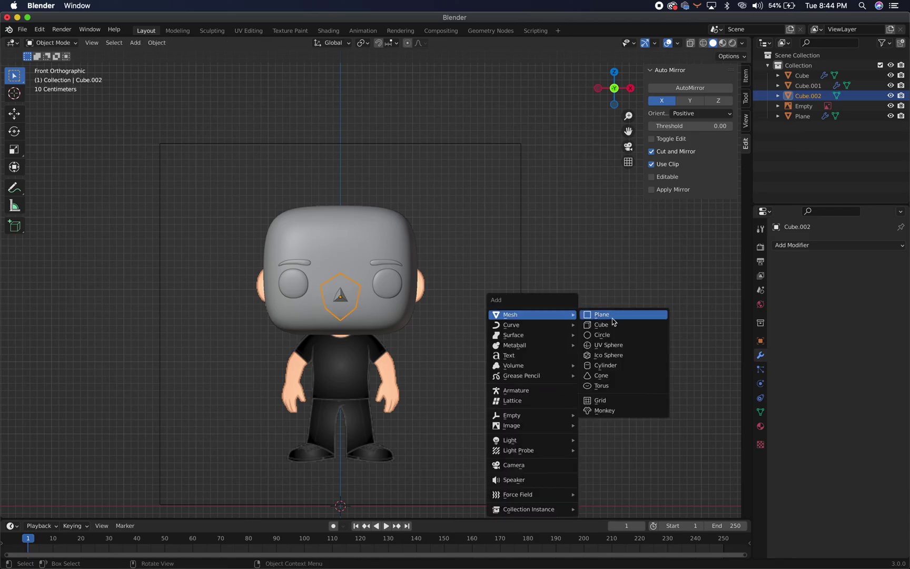
click(614, 366)
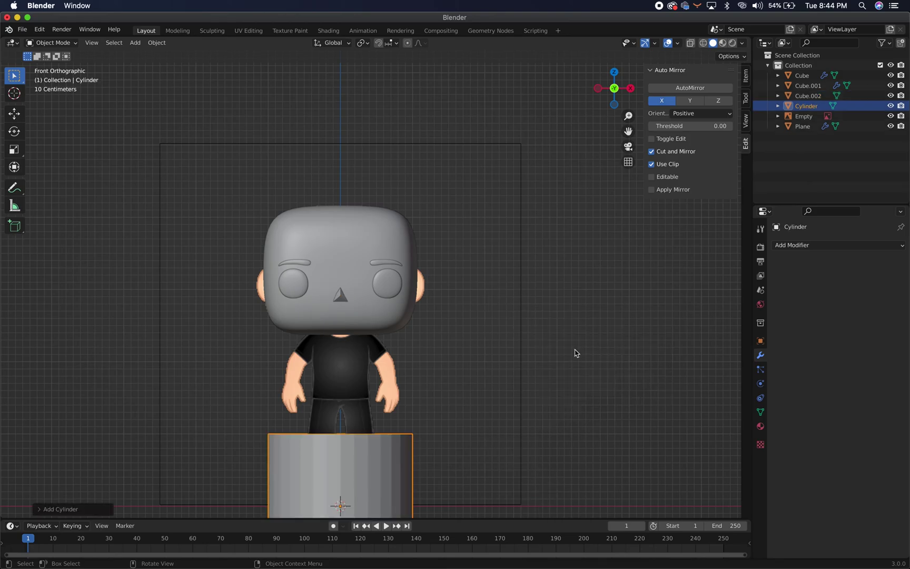
Flatten the cylinder along Z into a thin disc, about a tenth of its original height.
scroll(576, 352, up, 2)
scroll(574, 355, down, 7)
scroll(573, 356, up, 1)
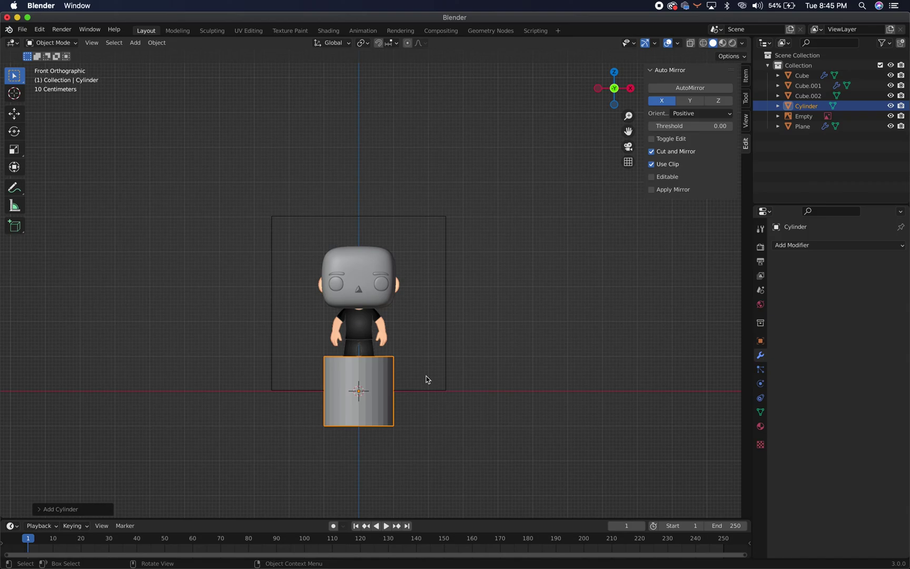
key(s)
key(z)
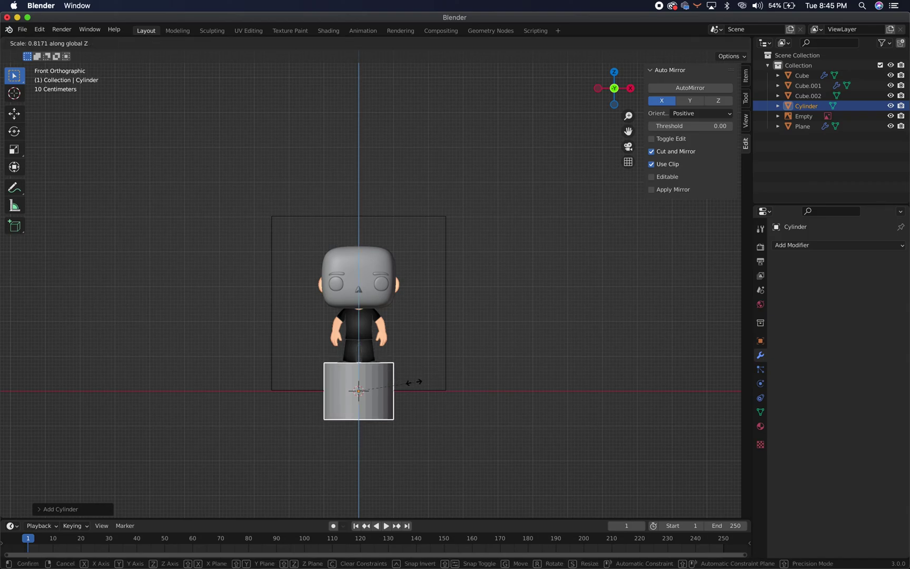
click(361, 395)
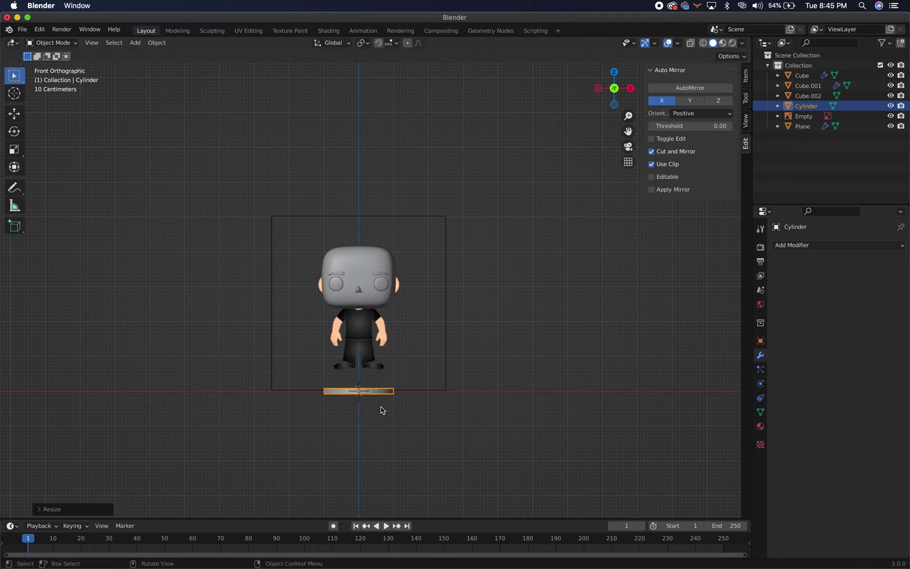
Rotate the disc 90° about the X axis and raise it about 3.15 m along Z to the middle of the head.
text(rx)
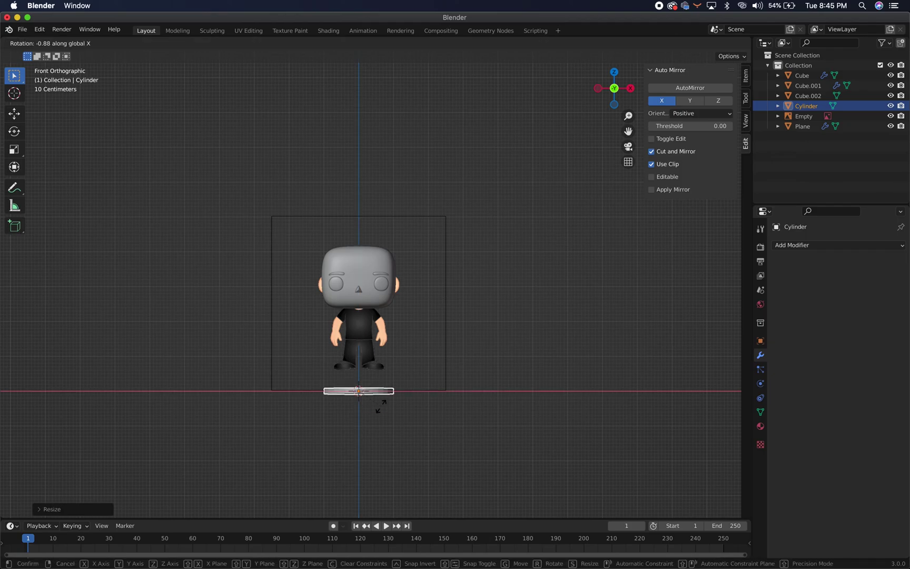
text(90)
key(Return)
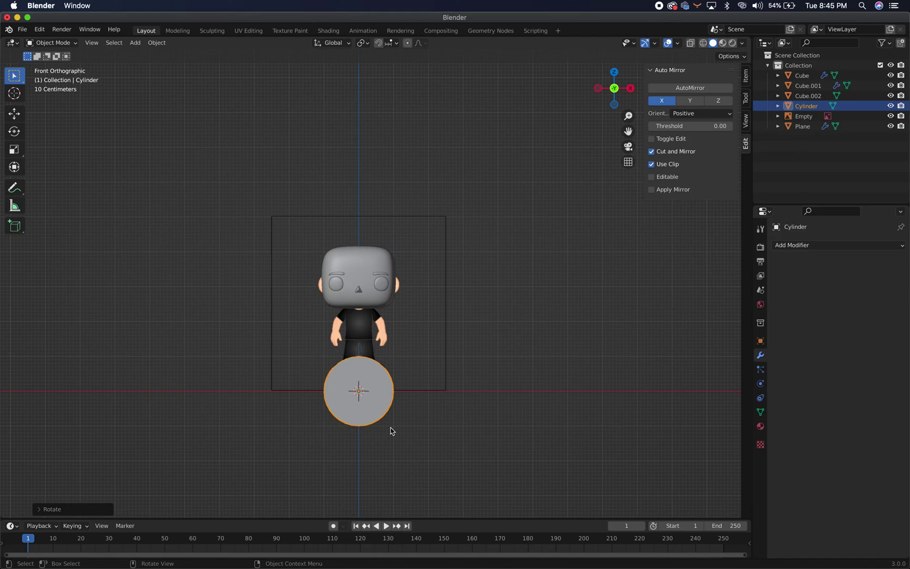
key(g)
key(z)
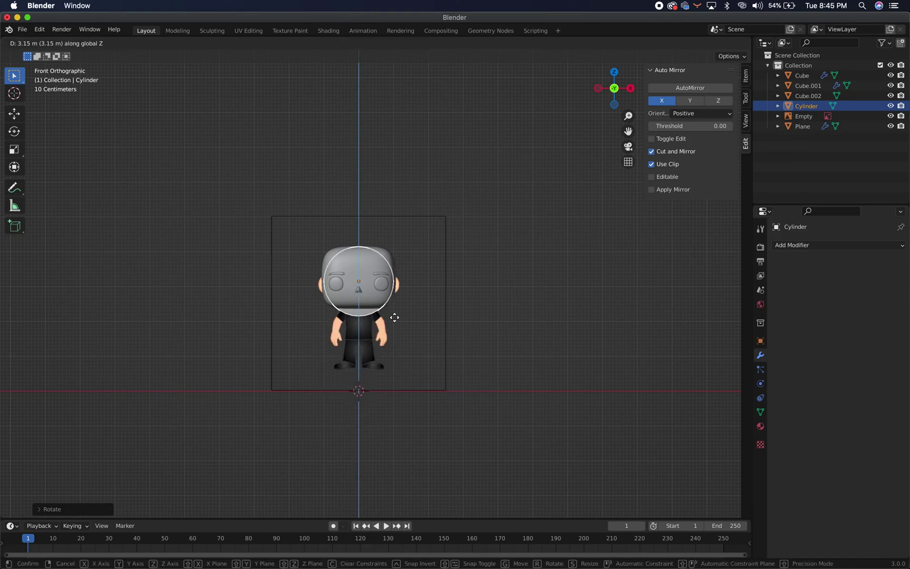
click(396, 321)
Scale the disc down to about 0.29 and move it about 0.9 m along X over the ear at the head's +X side.
key(s)
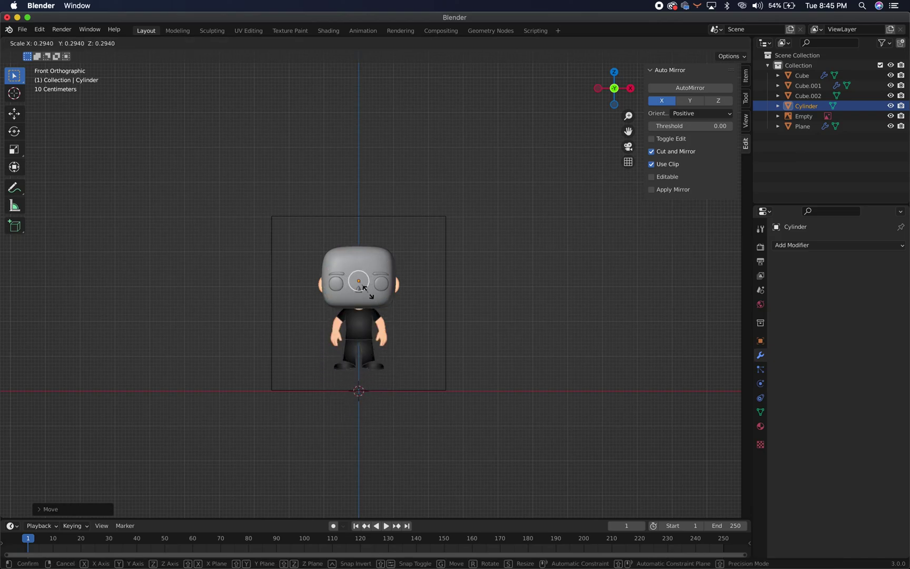
click(370, 295)
key(g)
key(x)
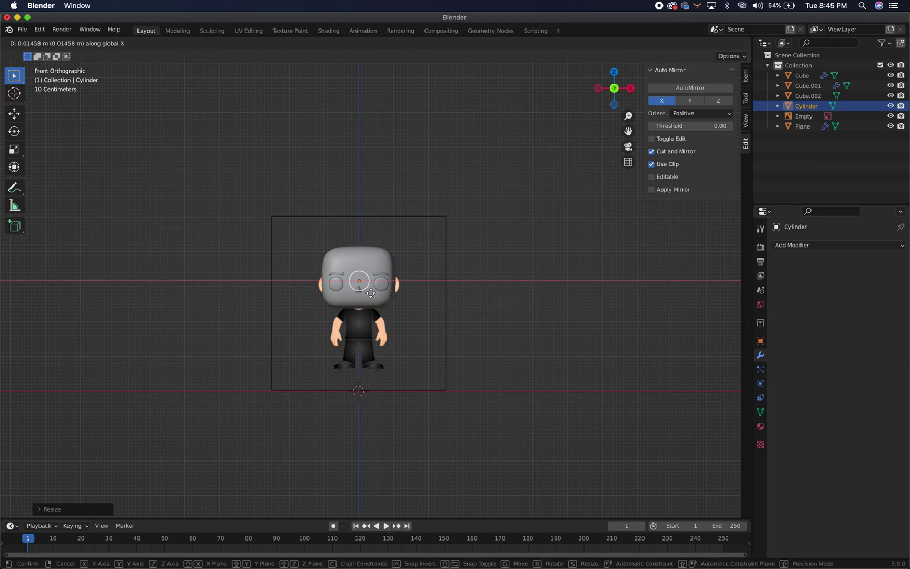
click(402, 295)
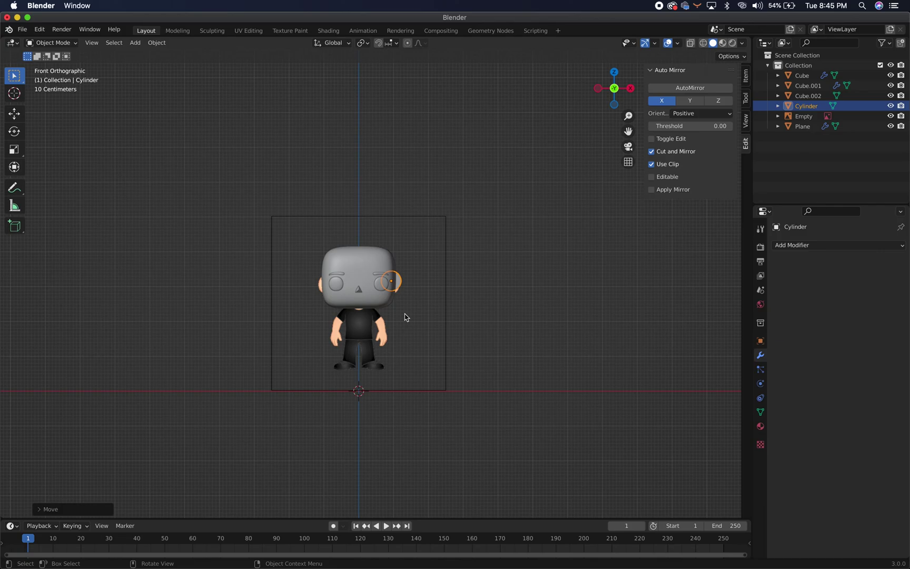
Narrow the ear disc along X to about 0.6 of its width and tilt it about 17° in the front view.
key(s)
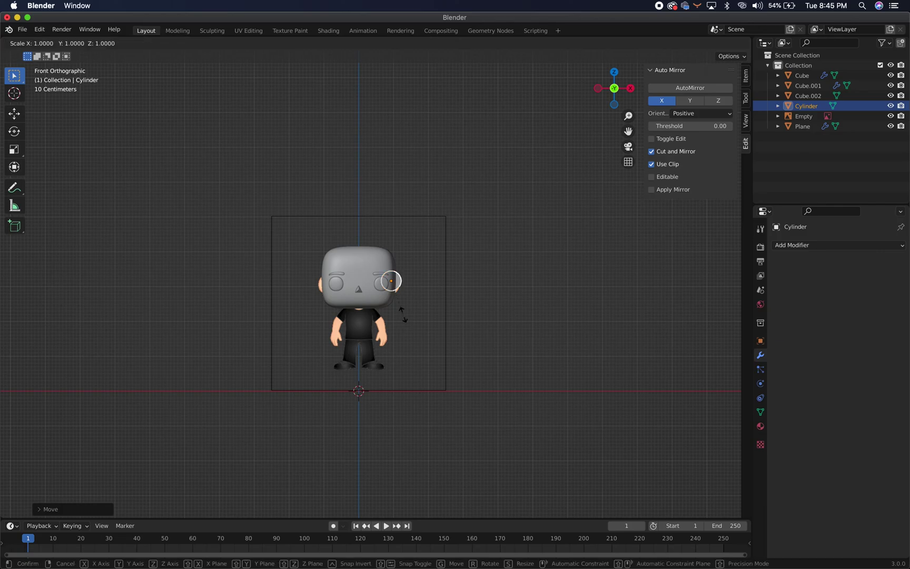
key(x)
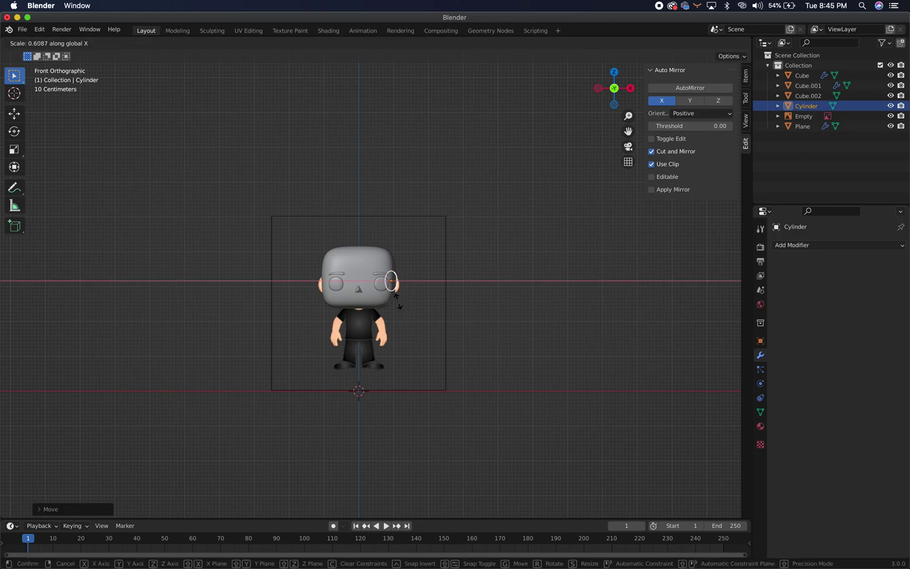
click(410, 319)
scroll(421, 332, down, 2)
scroll(420, 332, up, 8)
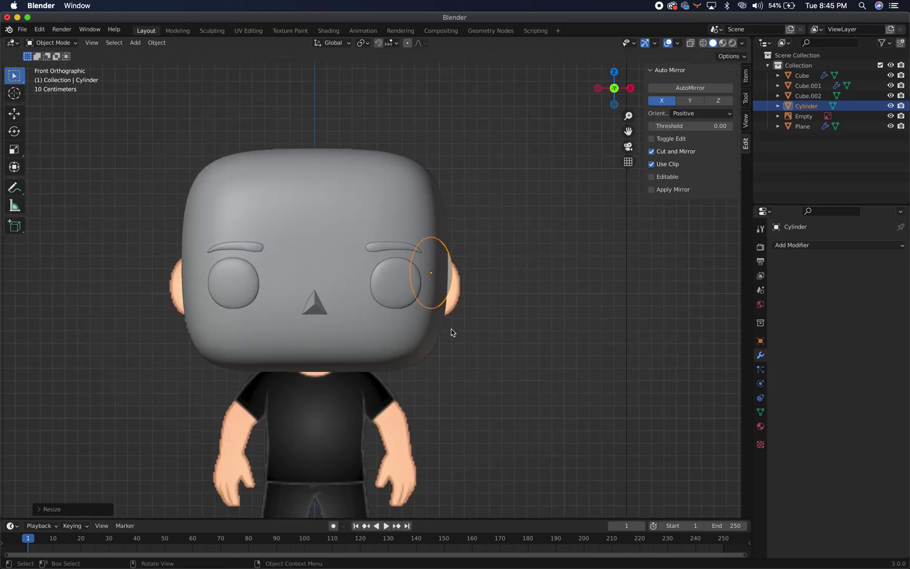
key(r)
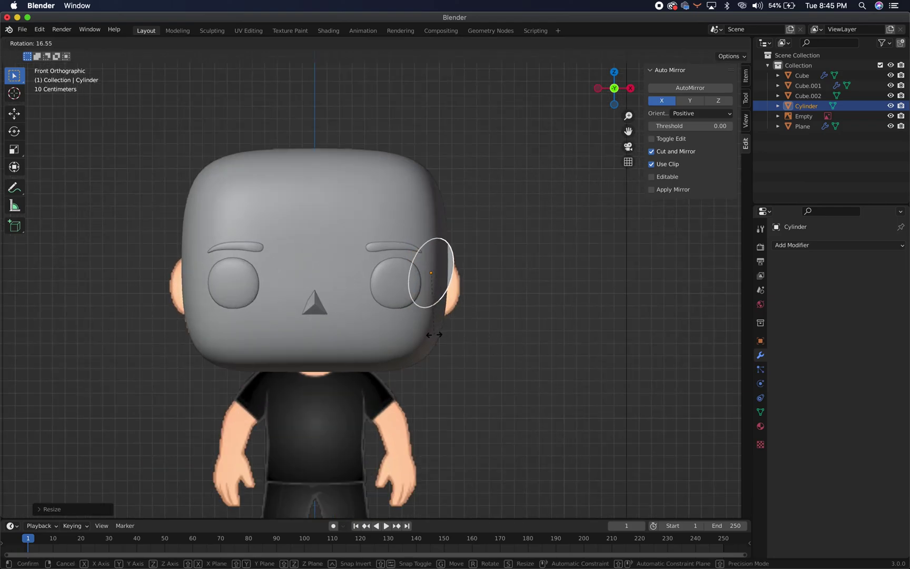
click(432, 338)
Shift the ear disc about 0.08 m outward along X and slightly reduce its tilt.
key(g)
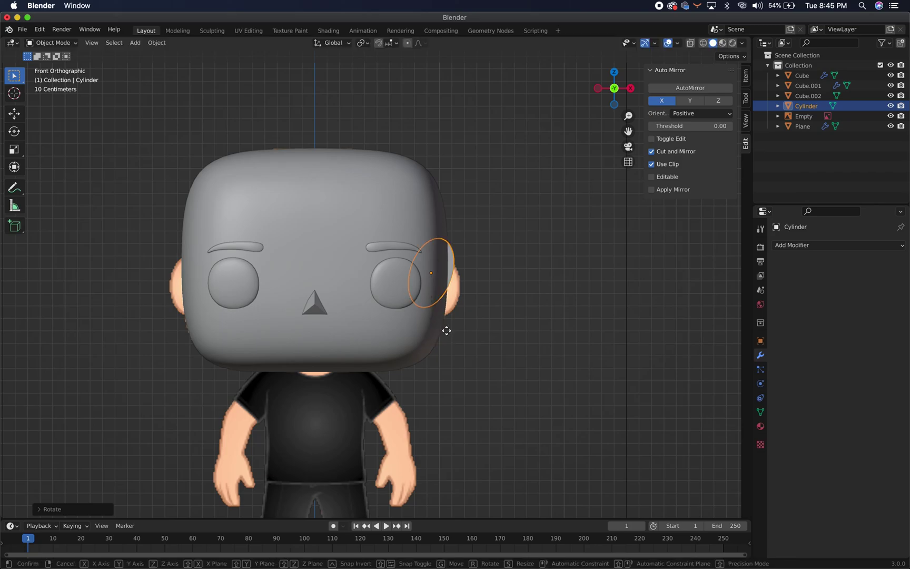
key(x)
click(476, 334)
key(r)
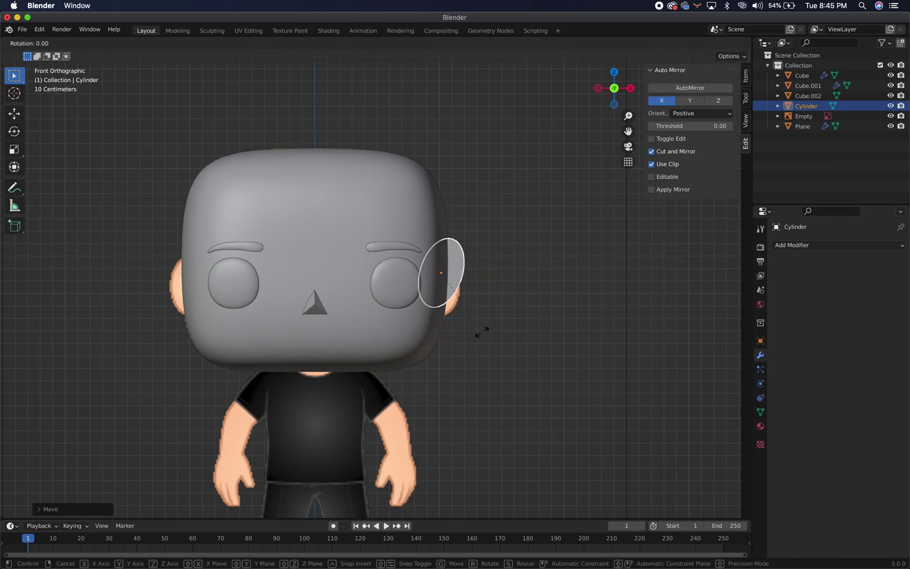
click(485, 324)
Scale the ear disc down to about 0.85 and lower it about 0.14 m along Z onto the reference ear.
key(s)
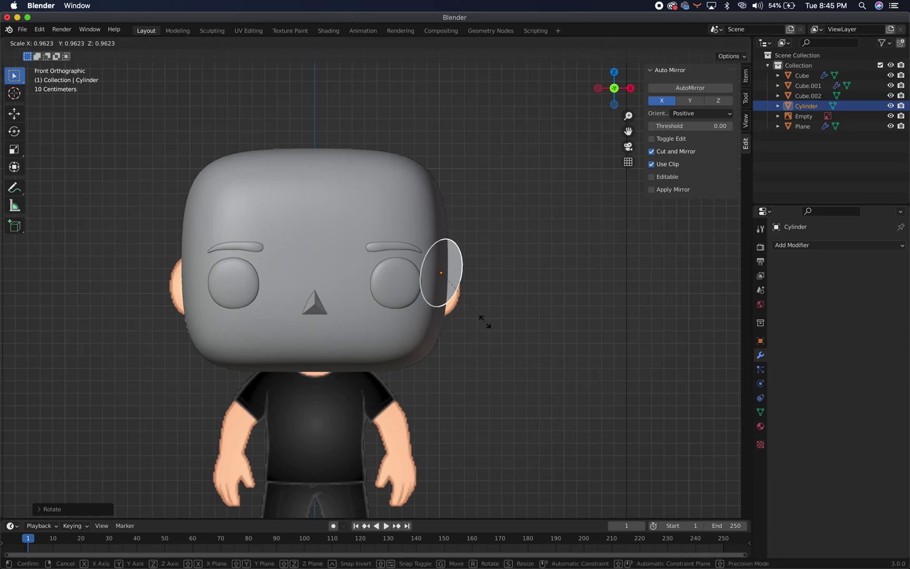
click(479, 316)
key(g)
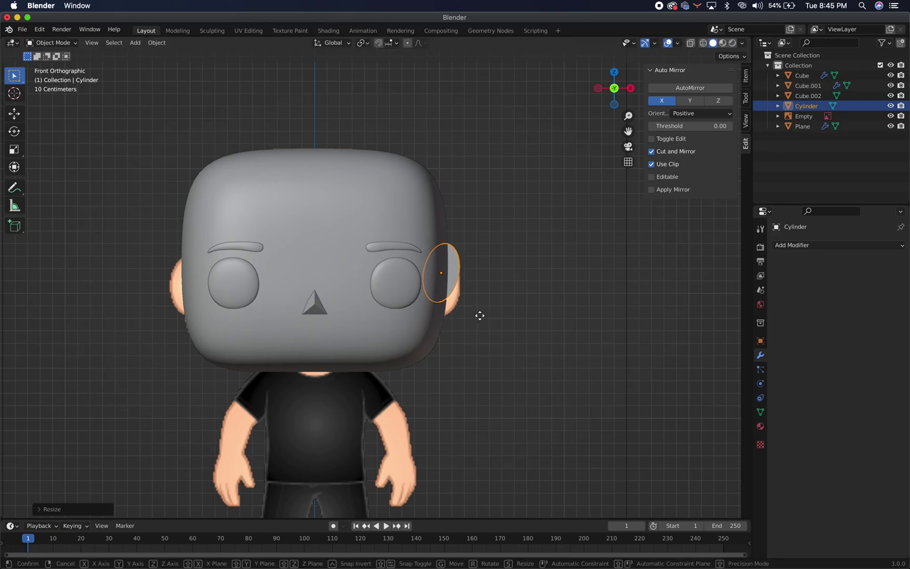
key(z)
click(480, 331)
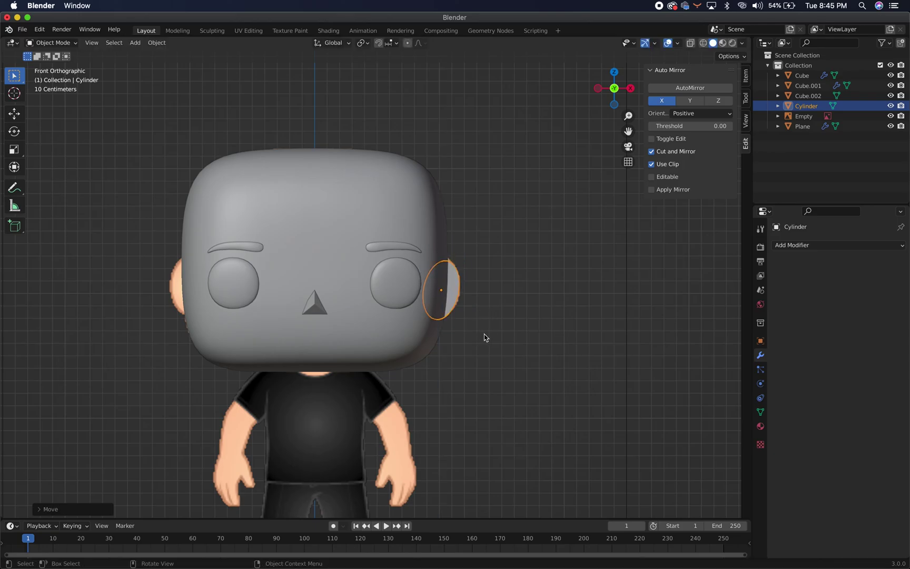
Inset the ear disc's front face and extrude the inset face inward about 0.009 m.
mouse_move(483, 337)
middle_down()
mouse_move(378, 341)
mouse_move(479, 343)
middle_up()
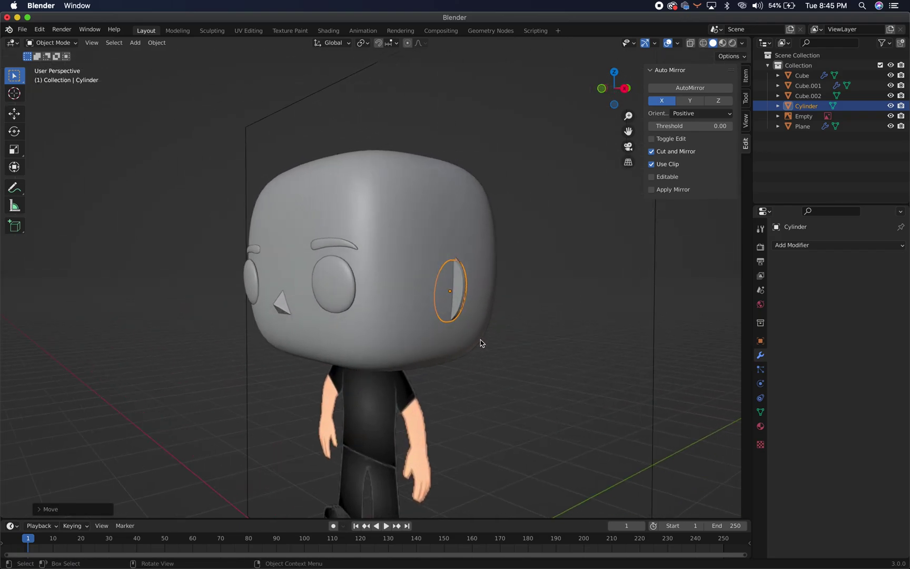
key(Tab)
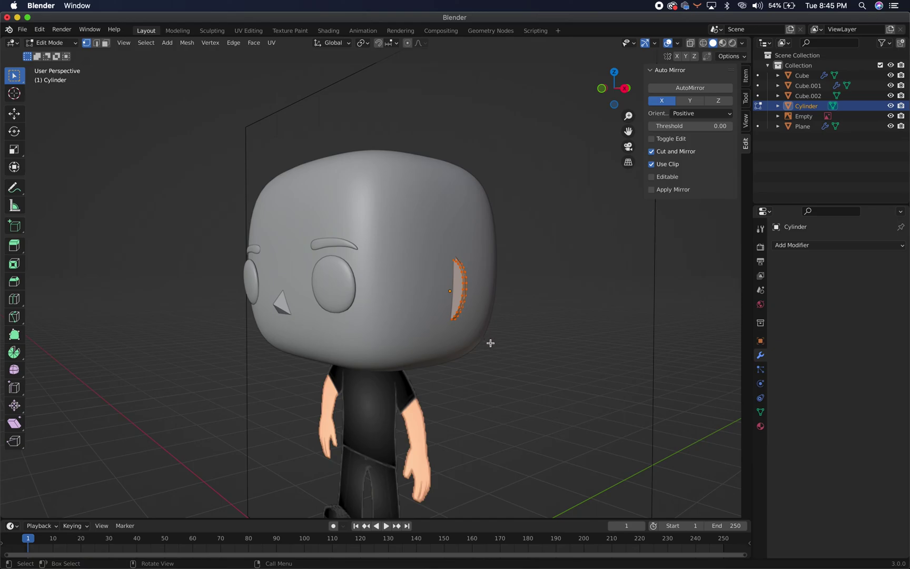
key(3)
click(453, 293)
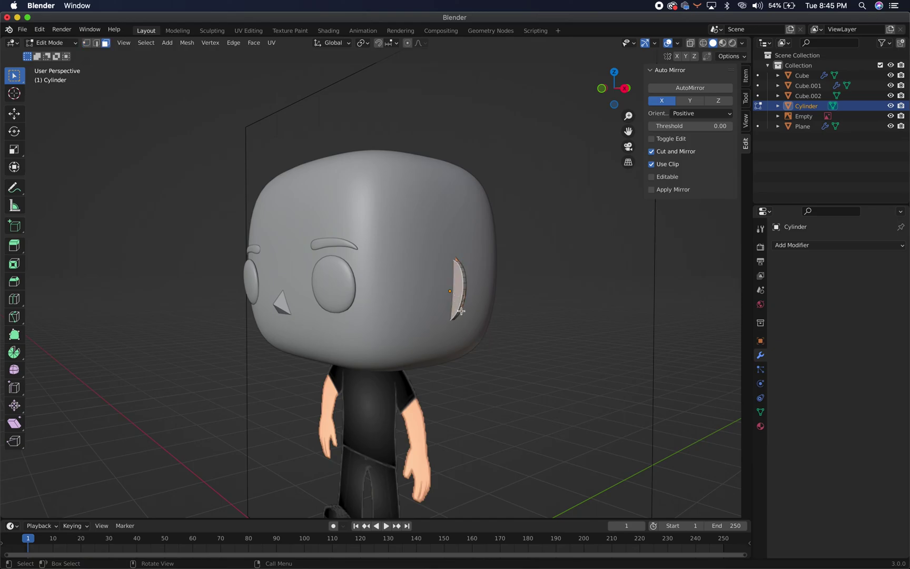
middle_drag(483, 335, 455, 331)
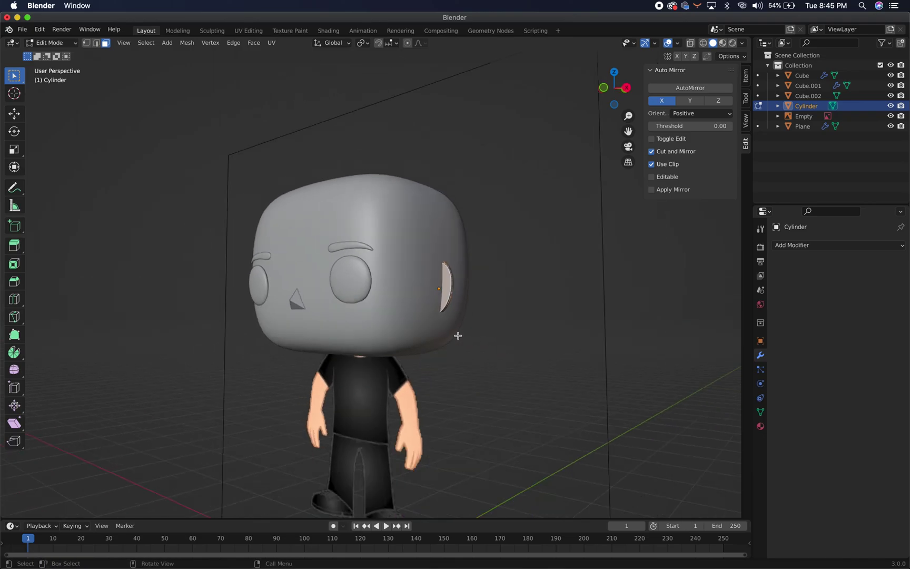
scroll(457, 335, up, 5)
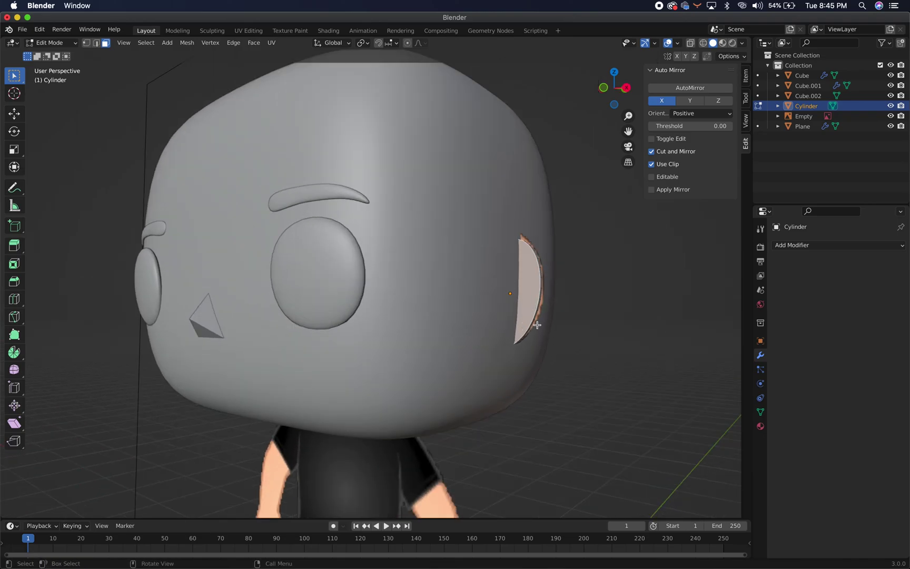
key(i)
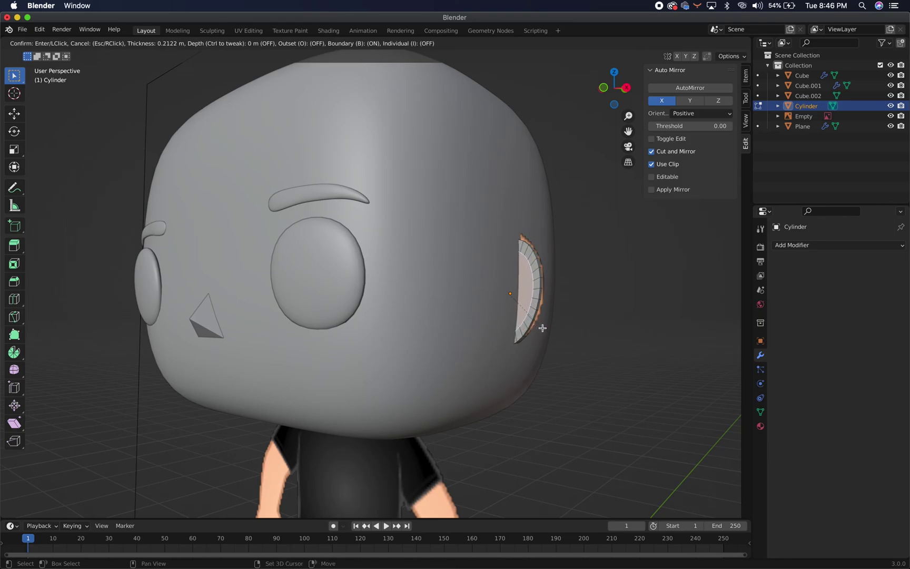
click(548, 333)
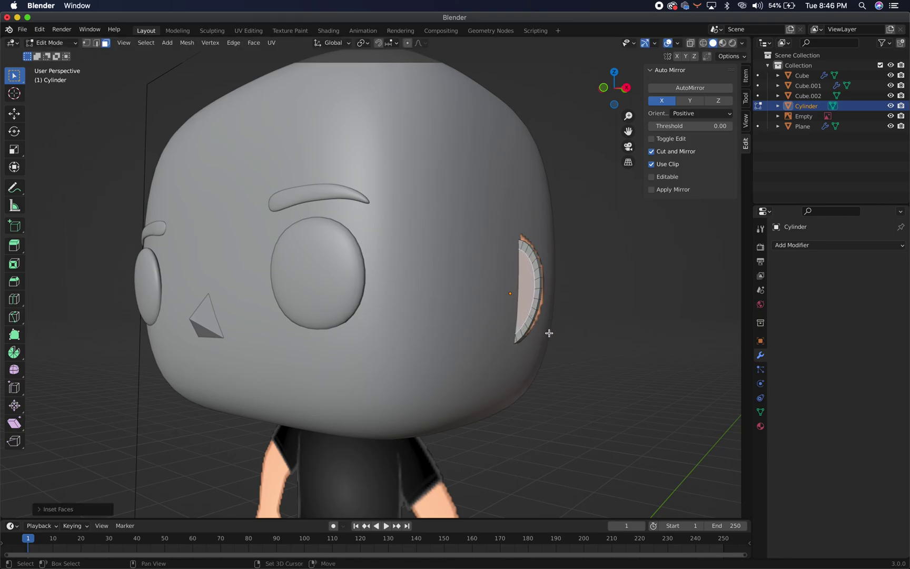
key(e)
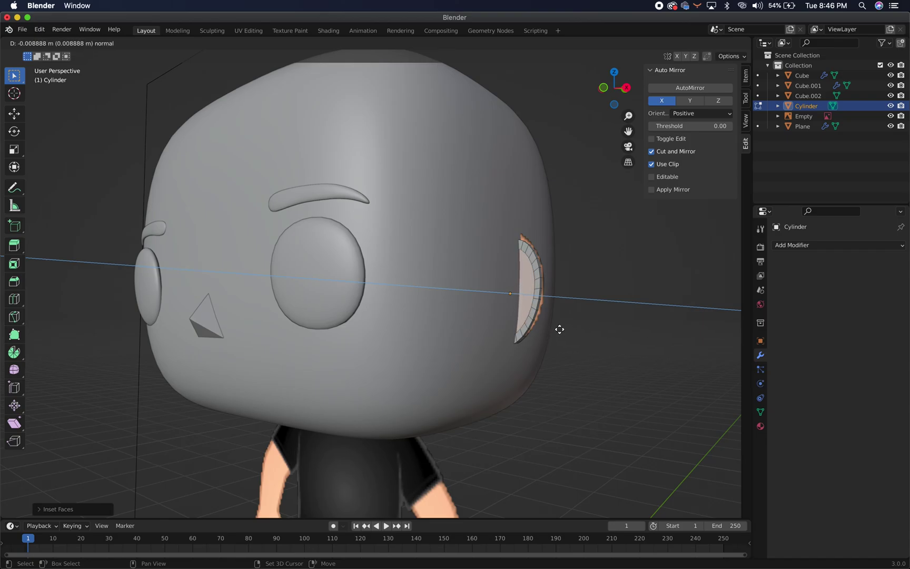
click(559, 328)
Inset the ear disc's back face about 0.12 m and move the inset face slightly along +Y.
middle_drag(585, 335, 364, 340)
click(317, 336)
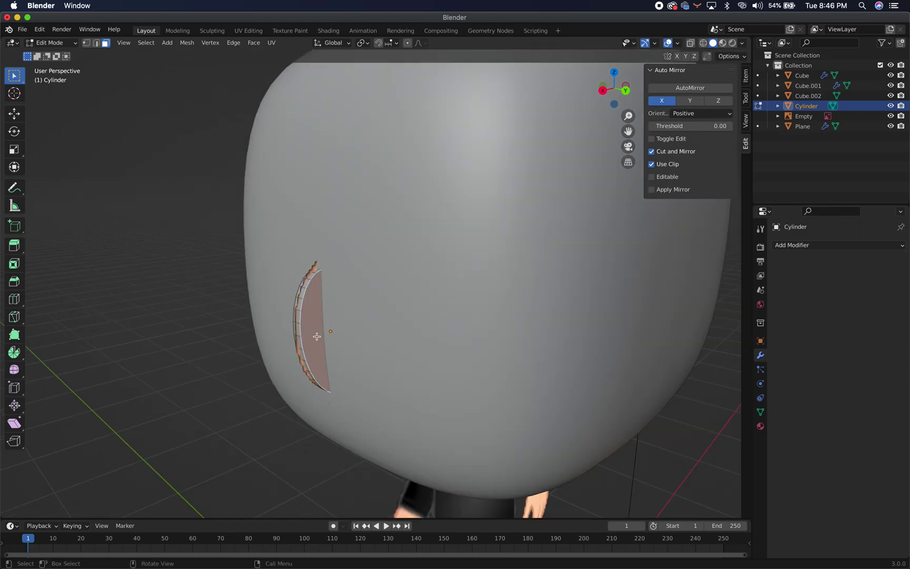
key(i)
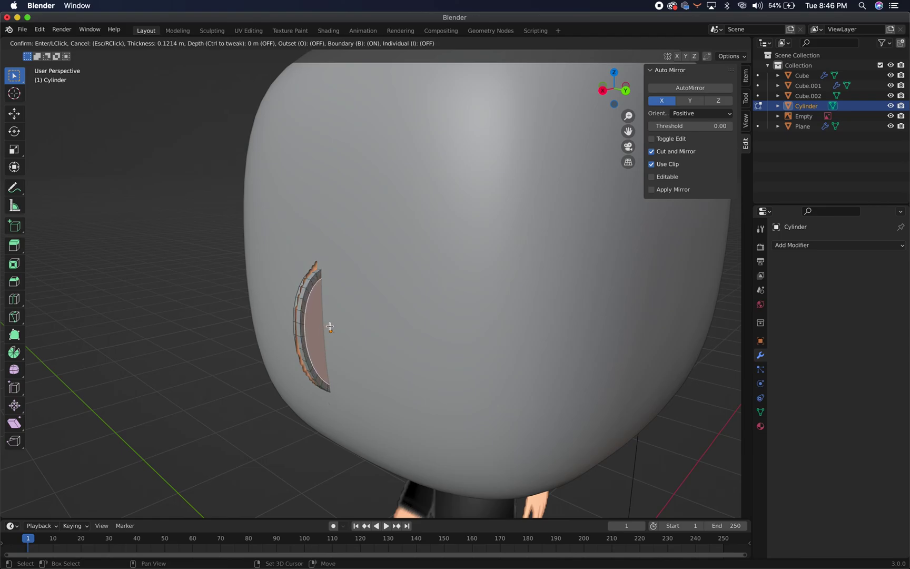
click(330, 327)
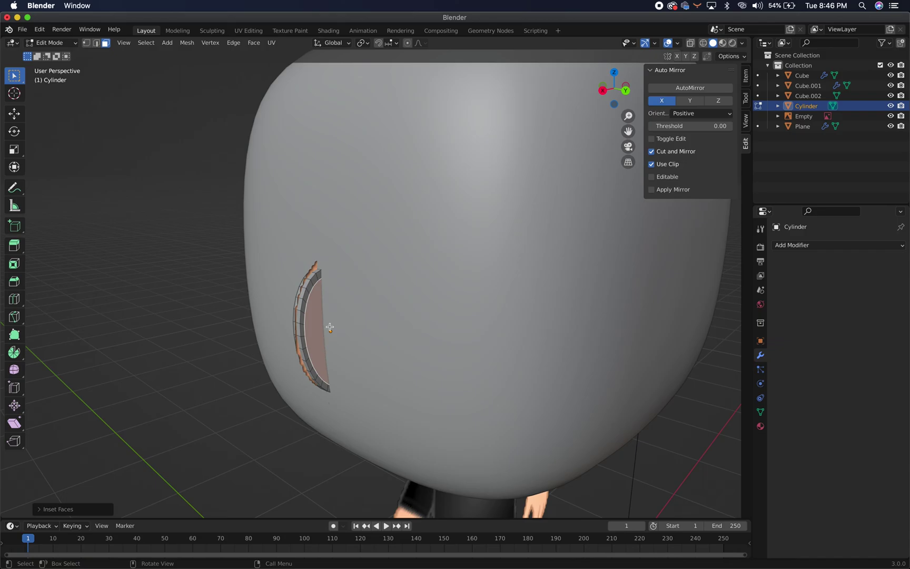
key(g)
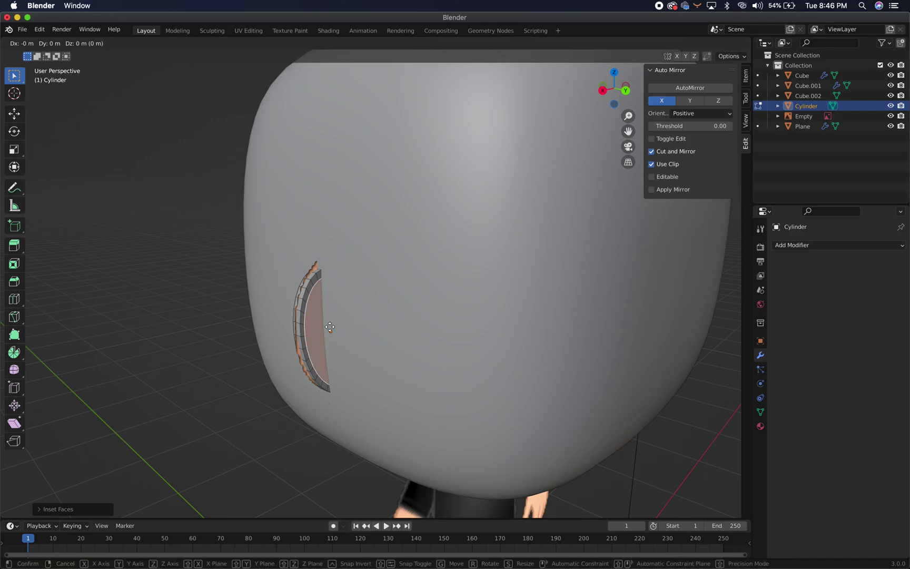
key(y)
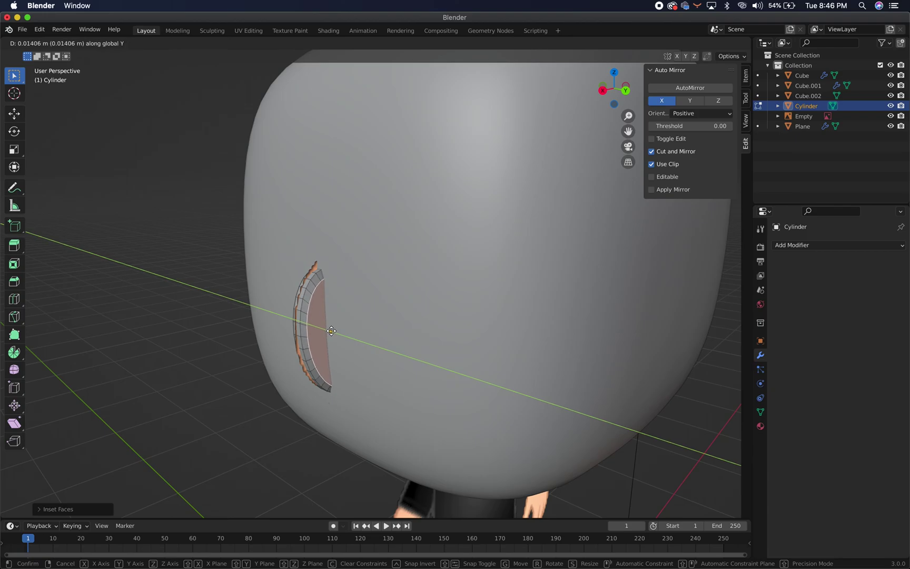
click(335, 335)
Add a Subdivision Surface modifier with viewport level 3 to the ear.
middle_drag(341, 342, 499, 335)
key(Tab)
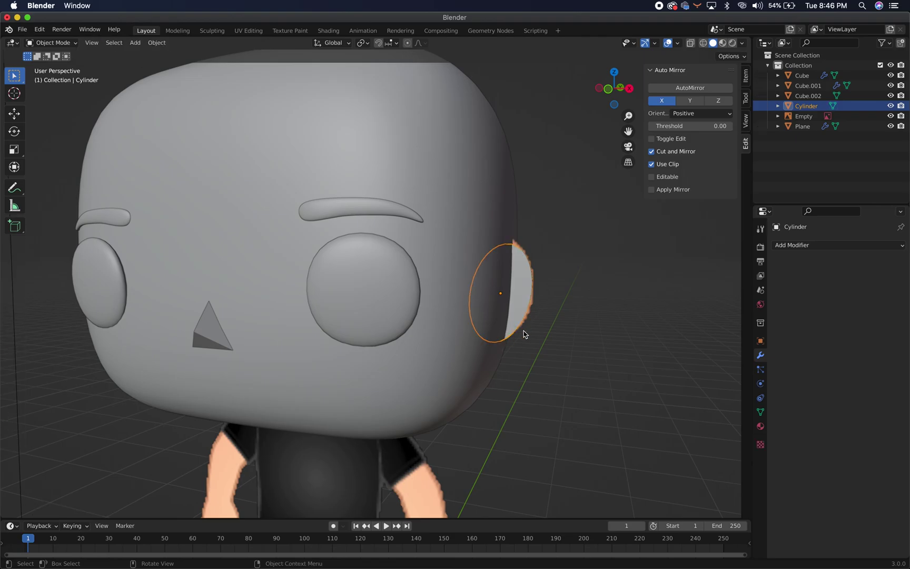
key(ctrl+3)
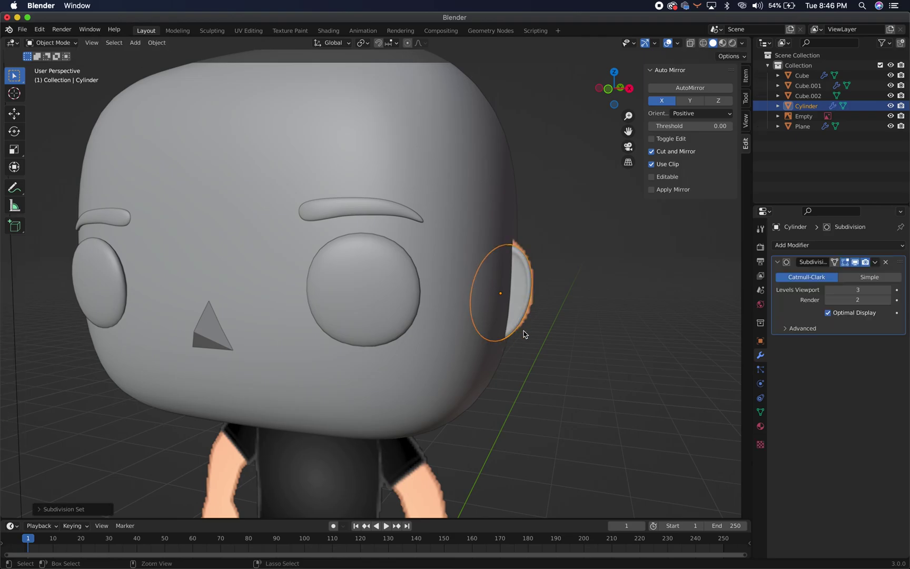
Hide the reference image and deselect the ear.
click(890, 116)
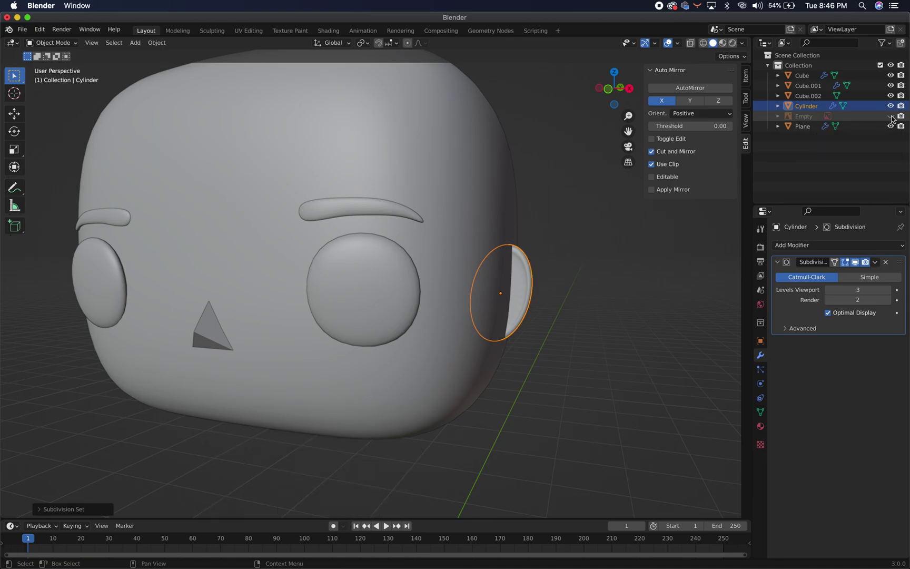
click(523, 375)
middle_drag(544, 378, 560, 369)
scroll(561, 370, up, 2)
scroll(560, 370, down, 4)
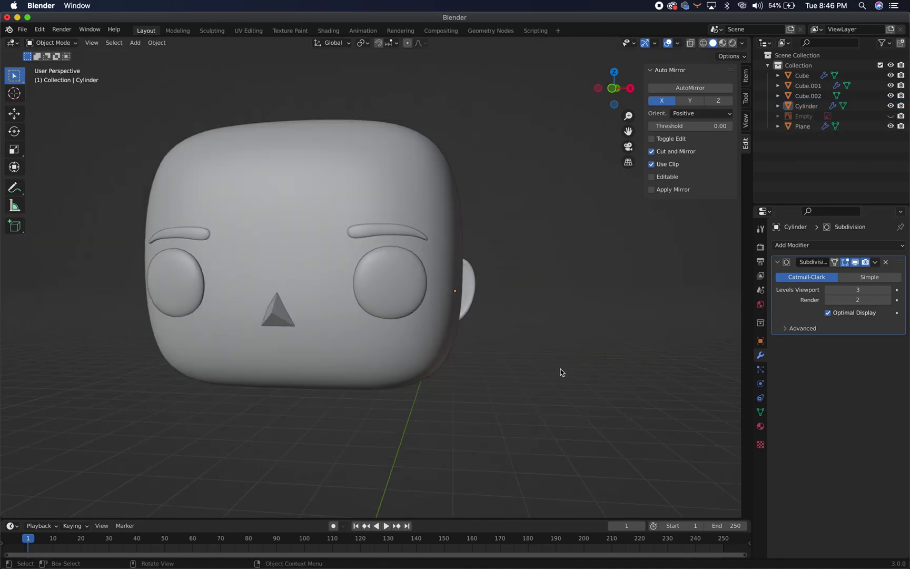
Add a Mirror modifier on the X axis to the ear, using the head Cube as the mirror object.
click(459, 301)
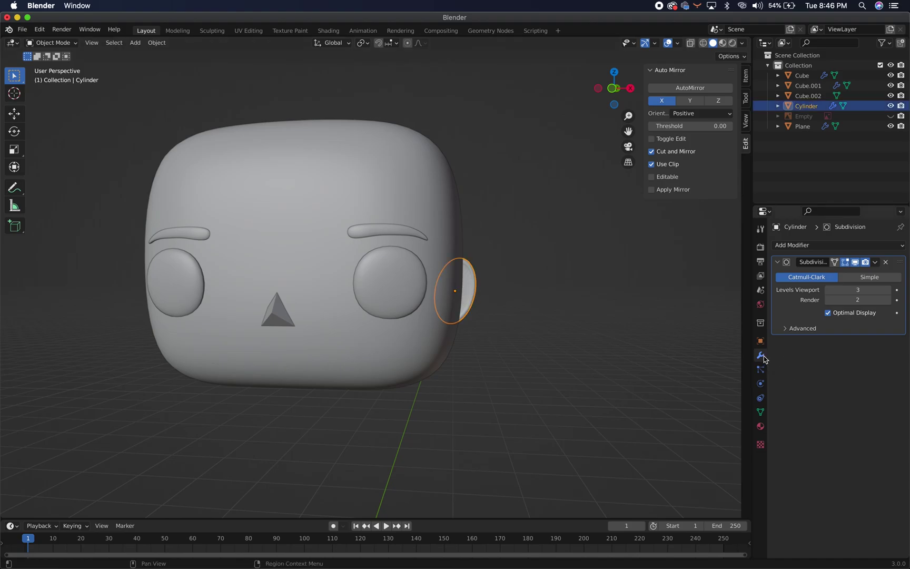
click(831, 245)
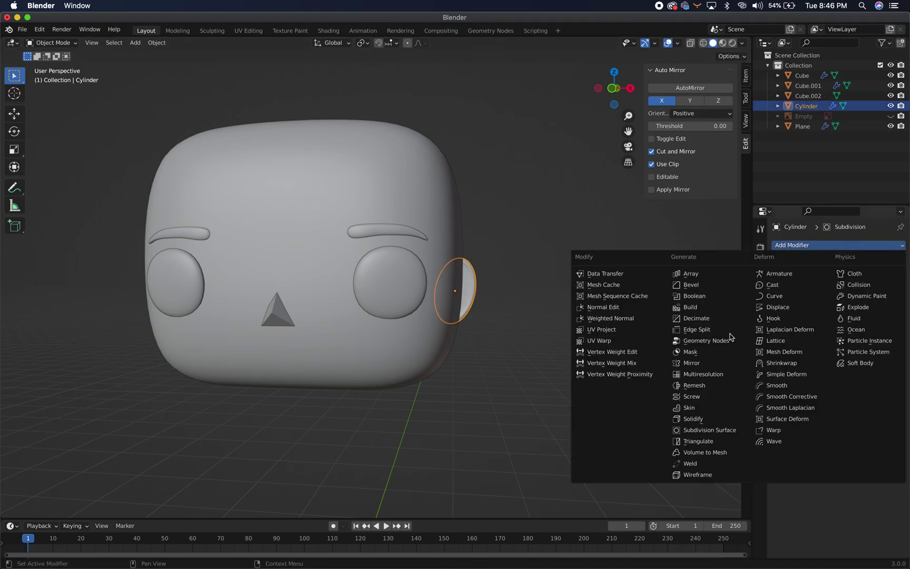
click(726, 363)
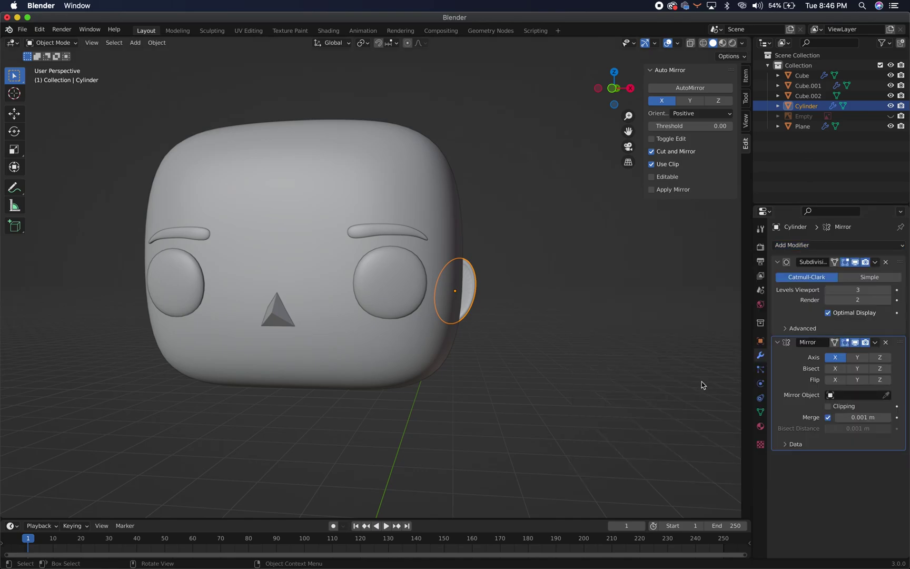
click(886, 395)
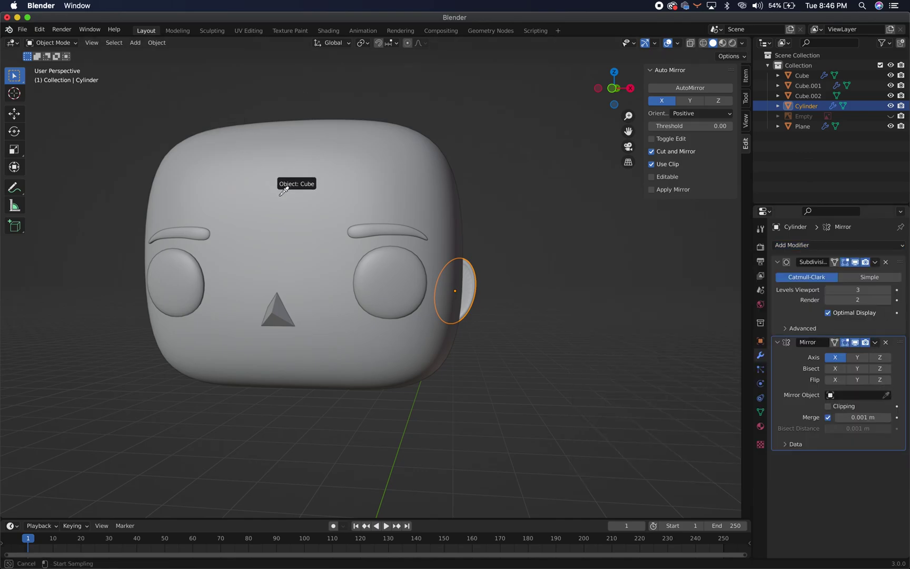
click(296, 204)
Examine the placement of both mirrored ears on the head from the front and at an angle.
scroll(419, 352, up, 2)
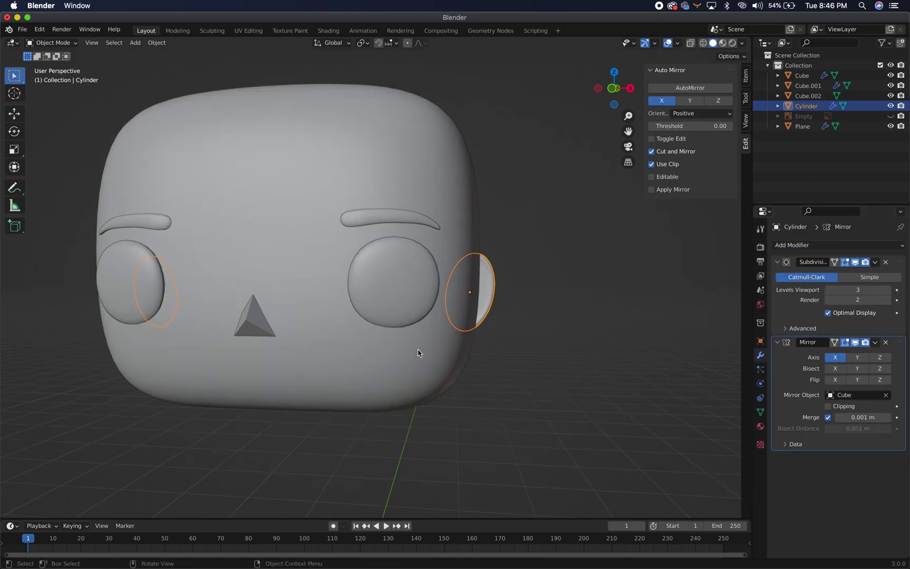
scroll(419, 352, up, 1)
key(grave)
click(359, 317)
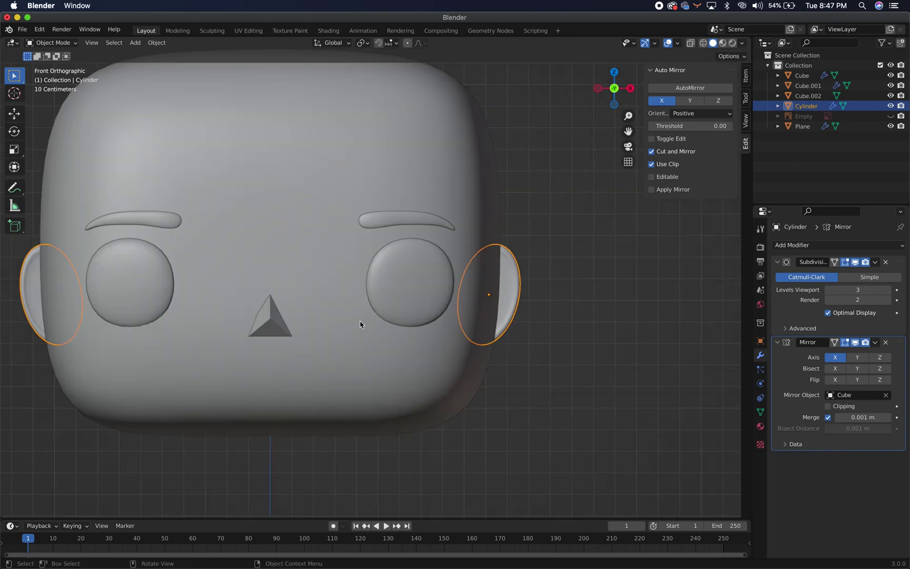
scroll(365, 330, down, 4)
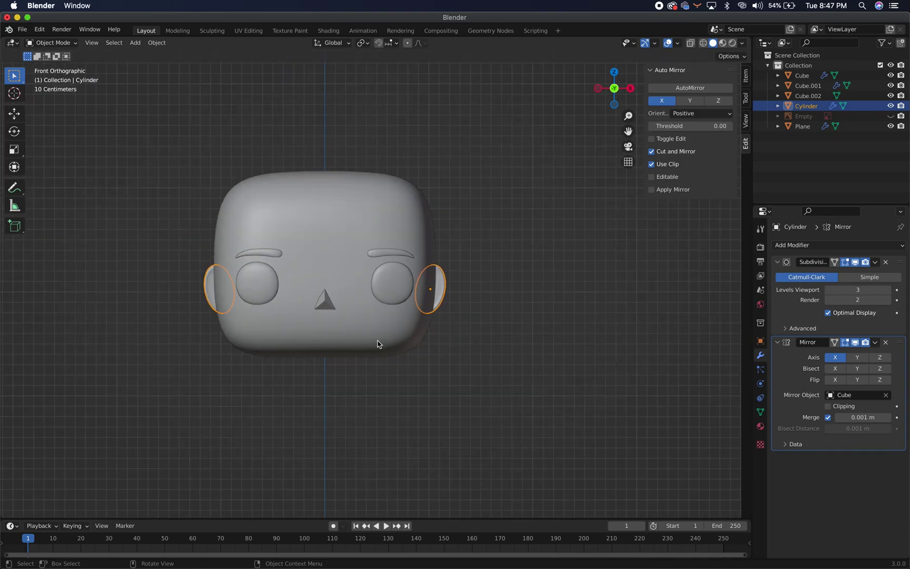
middle_drag(385, 358, 415, 365)
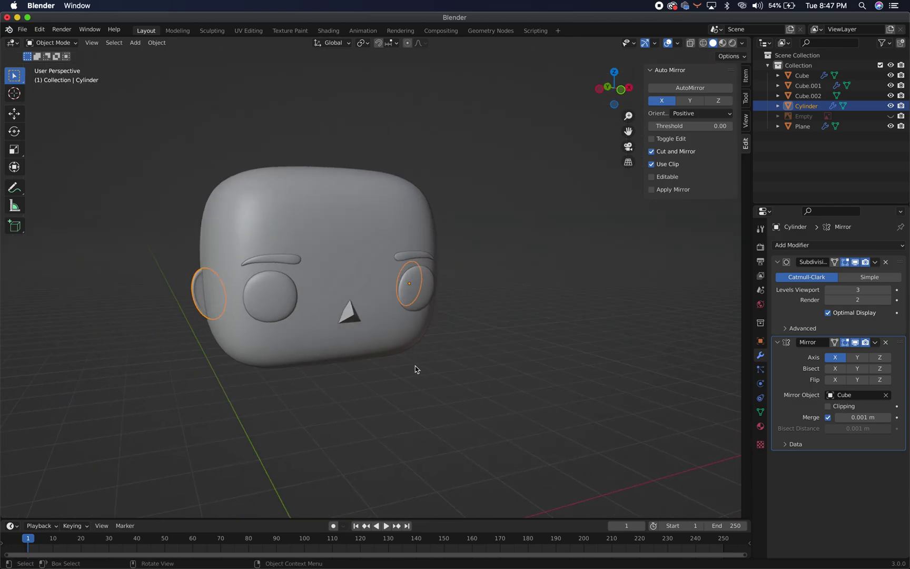
key(Tab)
key(Tab)
Rotate the ear slightly in the front view, scale it down to about 0.91 and deselect it.
key(grave)
click(367, 337)
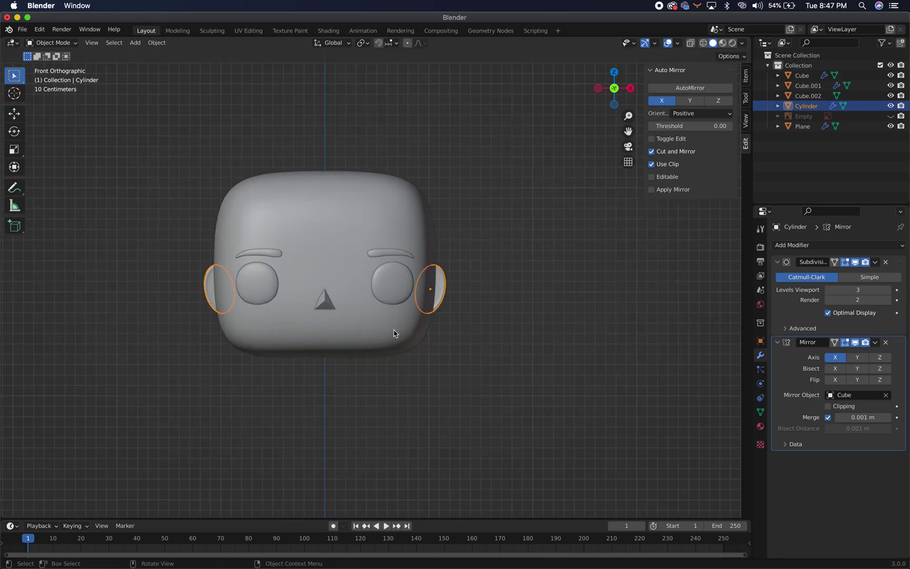
key(r)
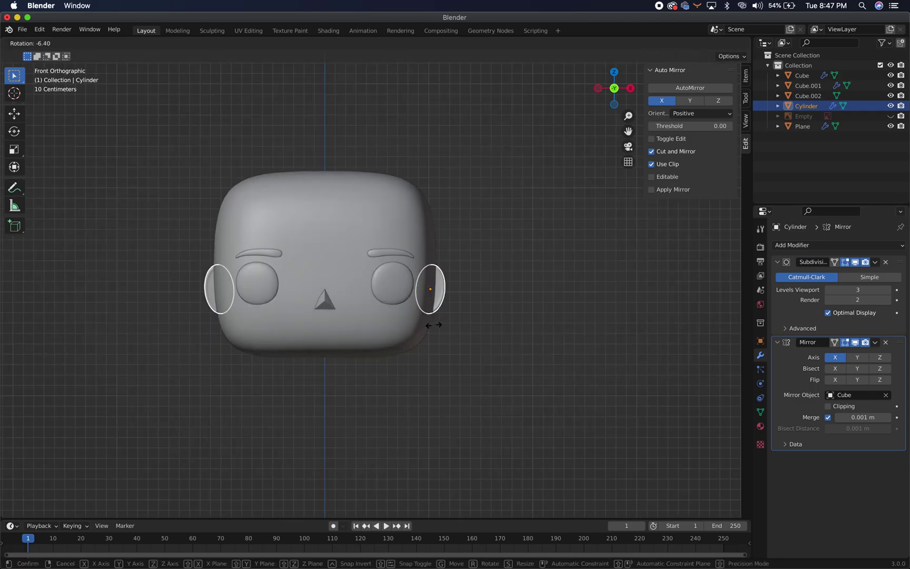
click(432, 330)
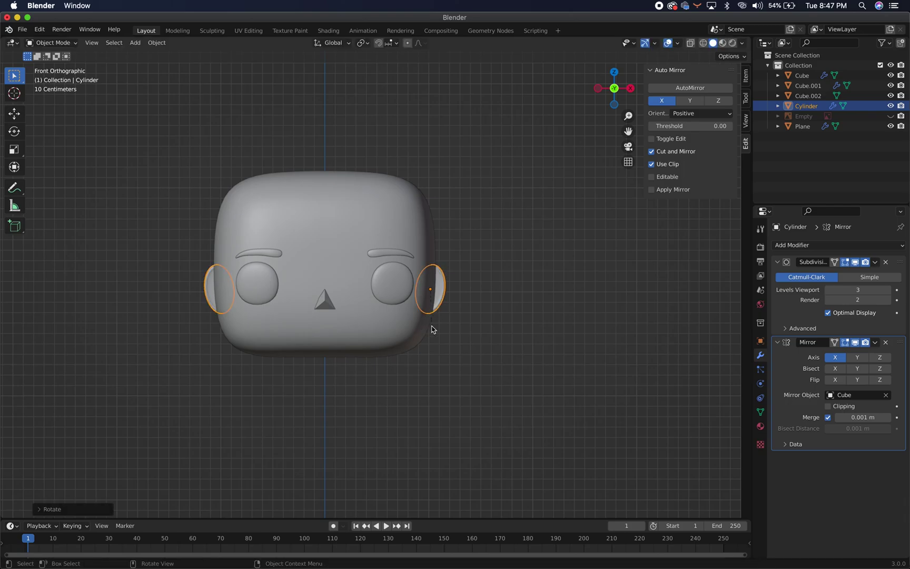
key(s)
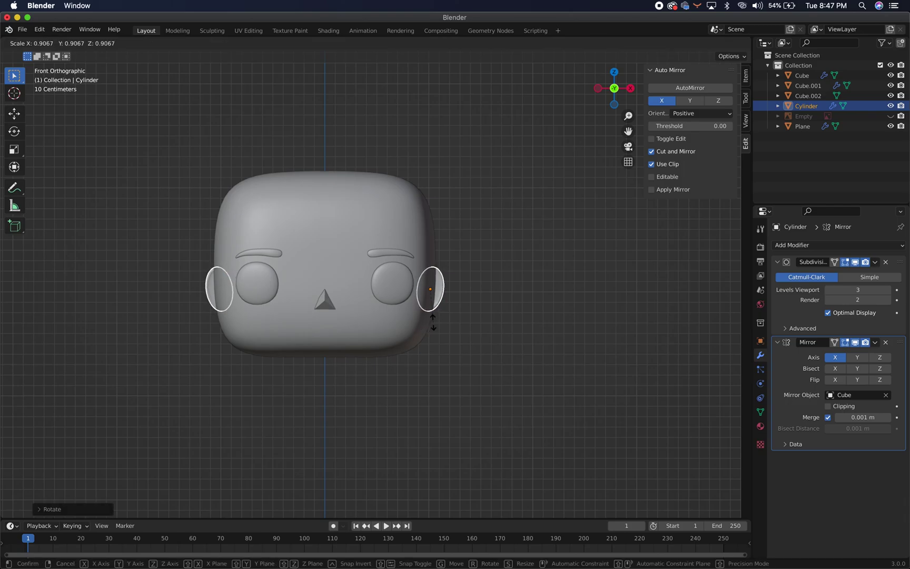
click(433, 322)
click(446, 327)
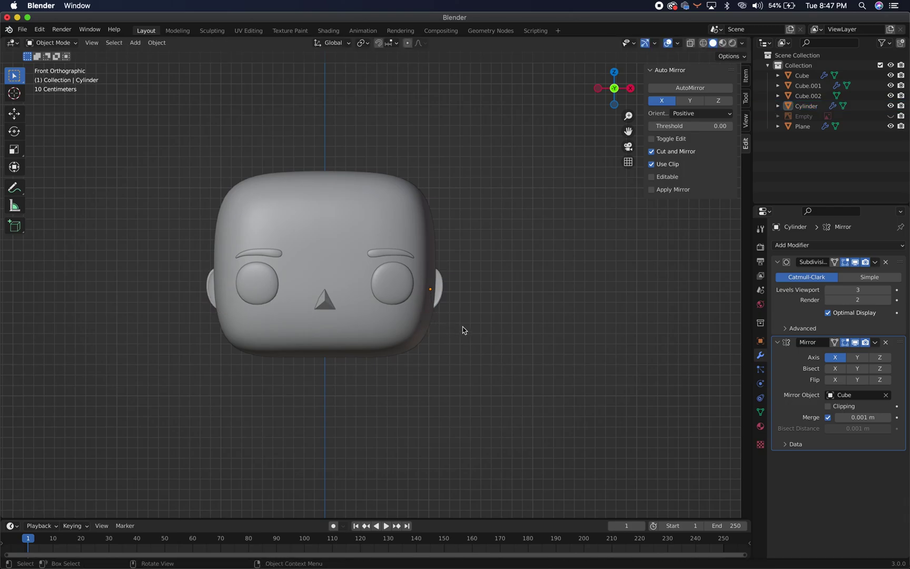
mouse_move(462, 329)
middle_down()
mouse_move(381, 336)
mouse_move(460, 329)
mouse_move(483, 321)
mouse_move(501, 296)
mouse_move(479, 285)
mouse_move(447, 327)
mouse_move(462, 332)
middle_up()
scroll(459, 326, down, 5)
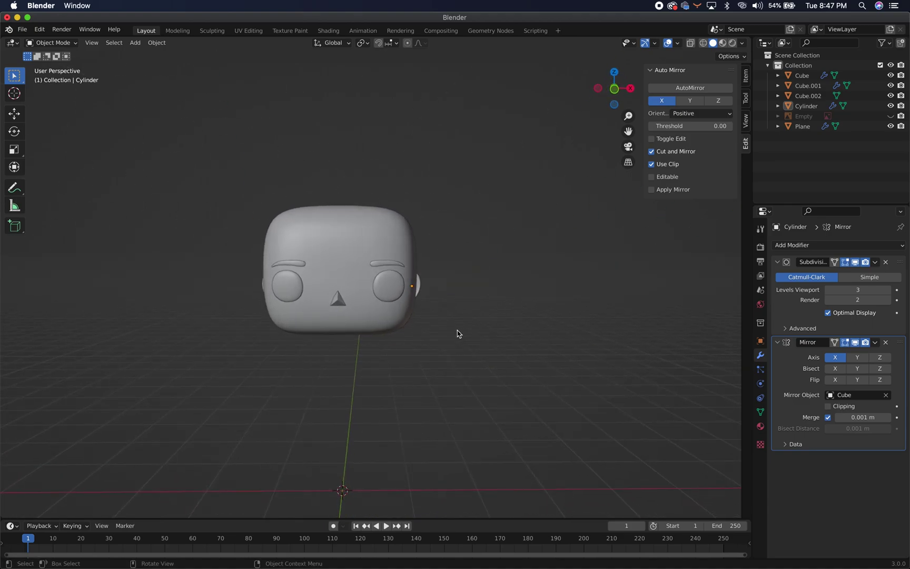